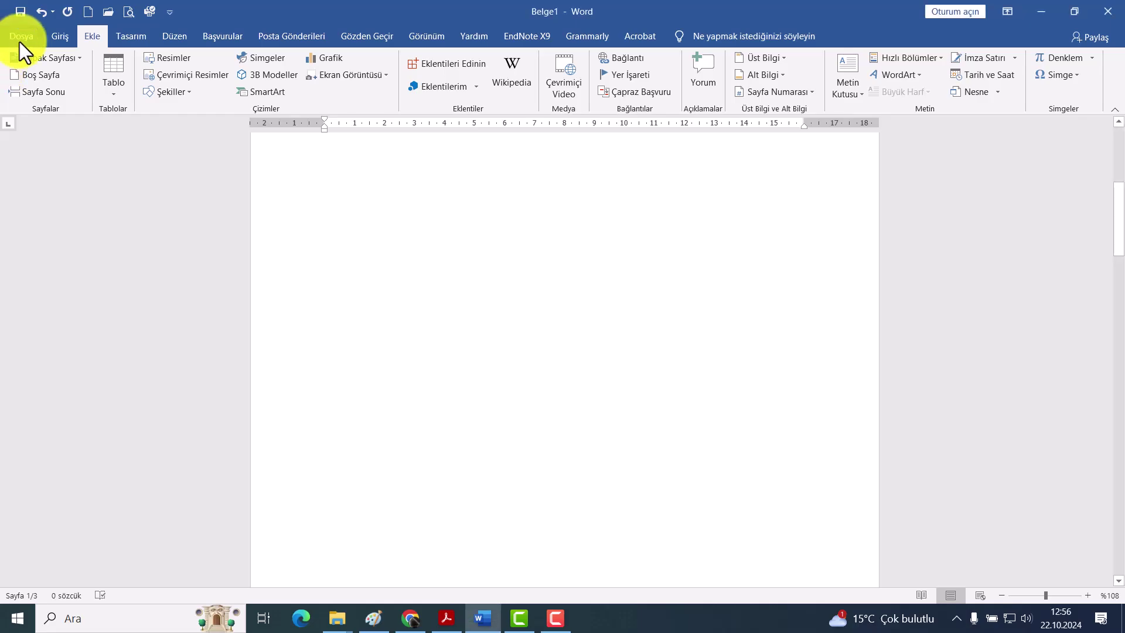
# Delete the small shape accidentally pasted into the blank document
pyautogui.click(20, 38)
pyautogui.click(27, 40)
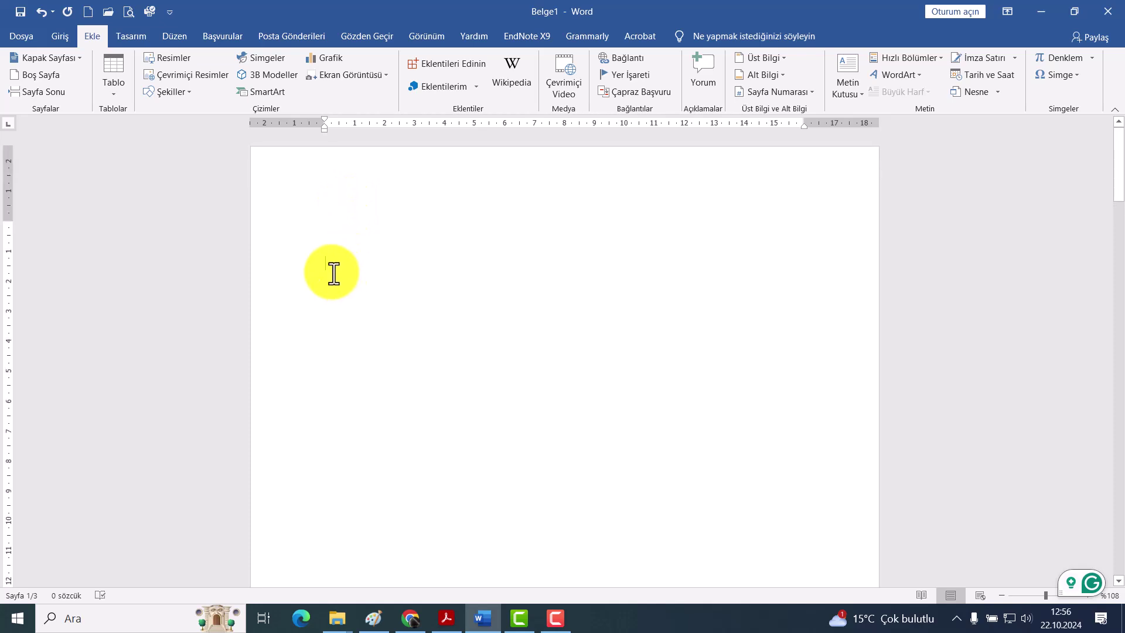
pyautogui.hotkey('ctrl', 'v')
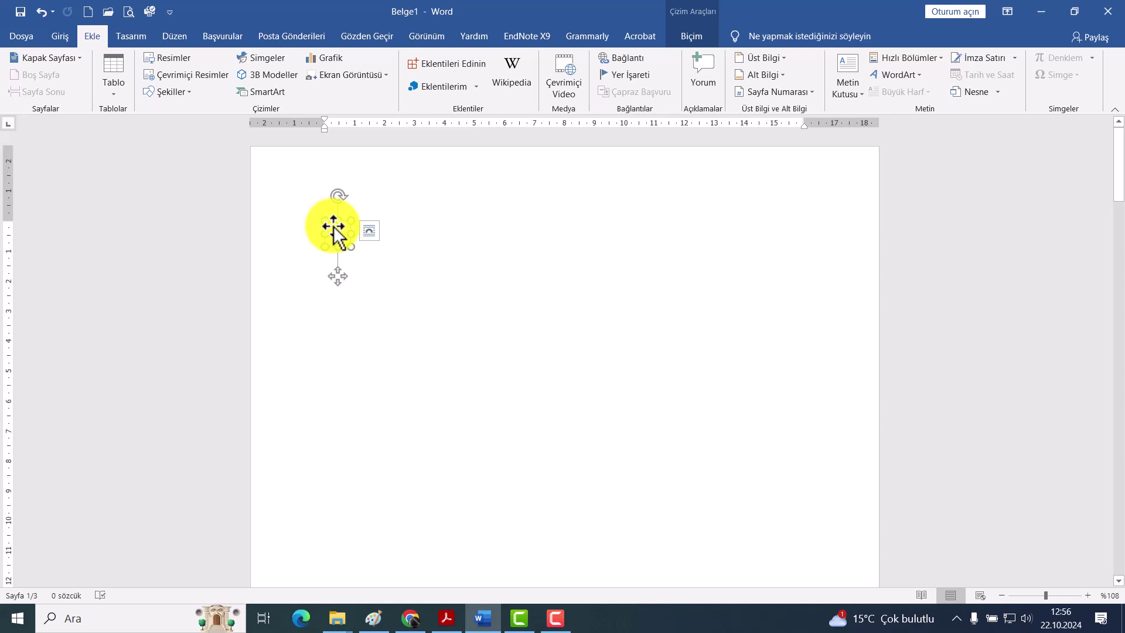
pyautogui.press('Delete')
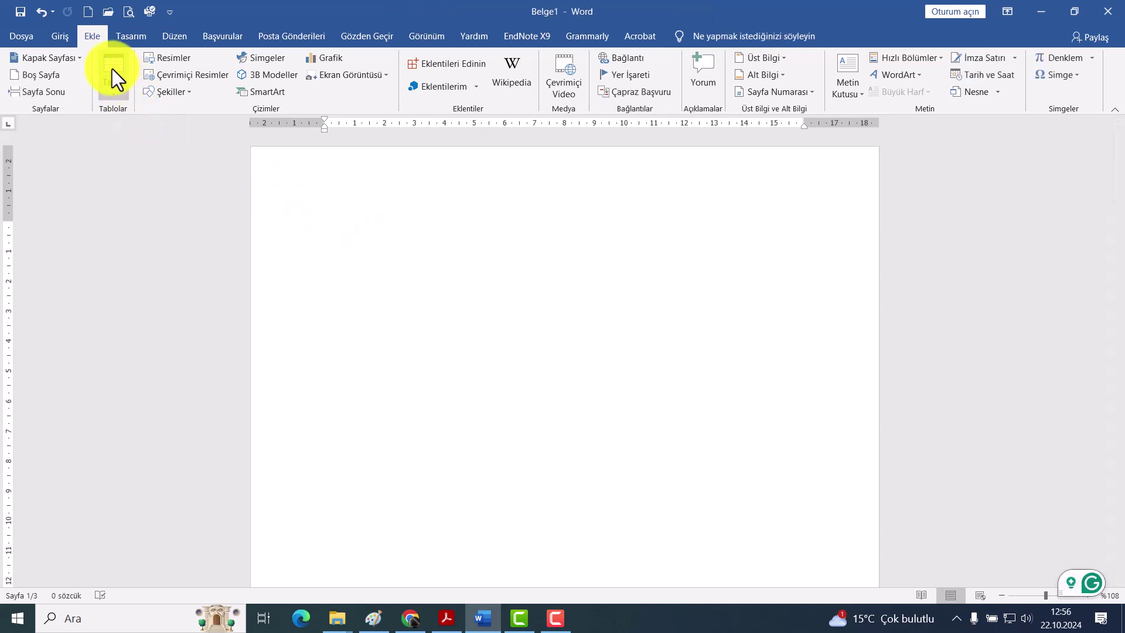
# Save the document to the Desktop as 6.Hafta
pyautogui.click(21, 15)
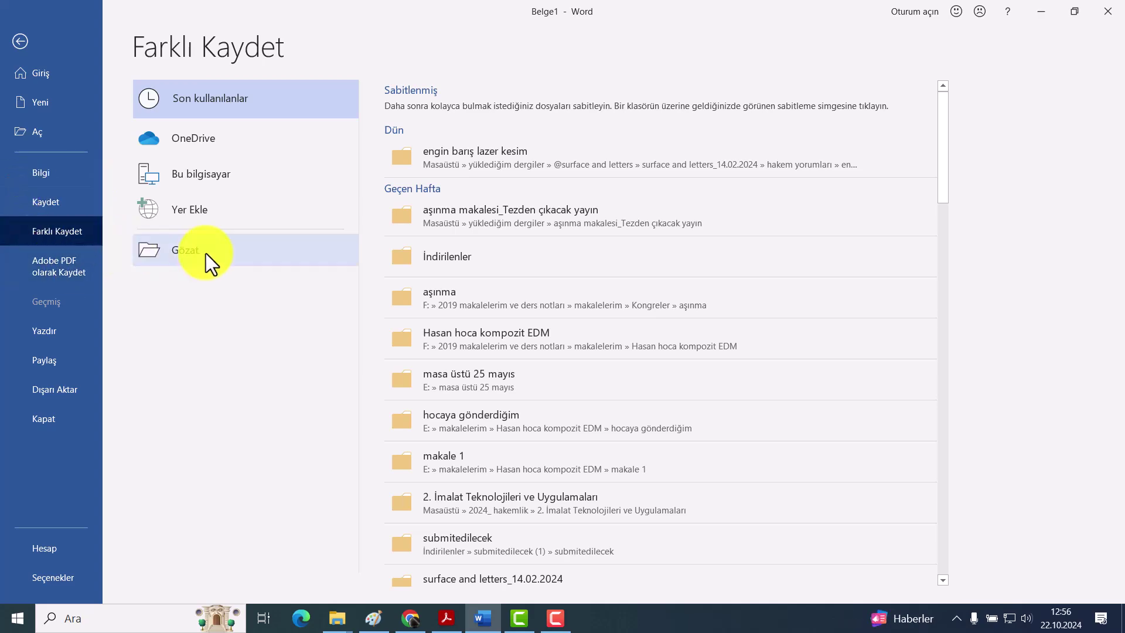
pyautogui.click(181, 256)
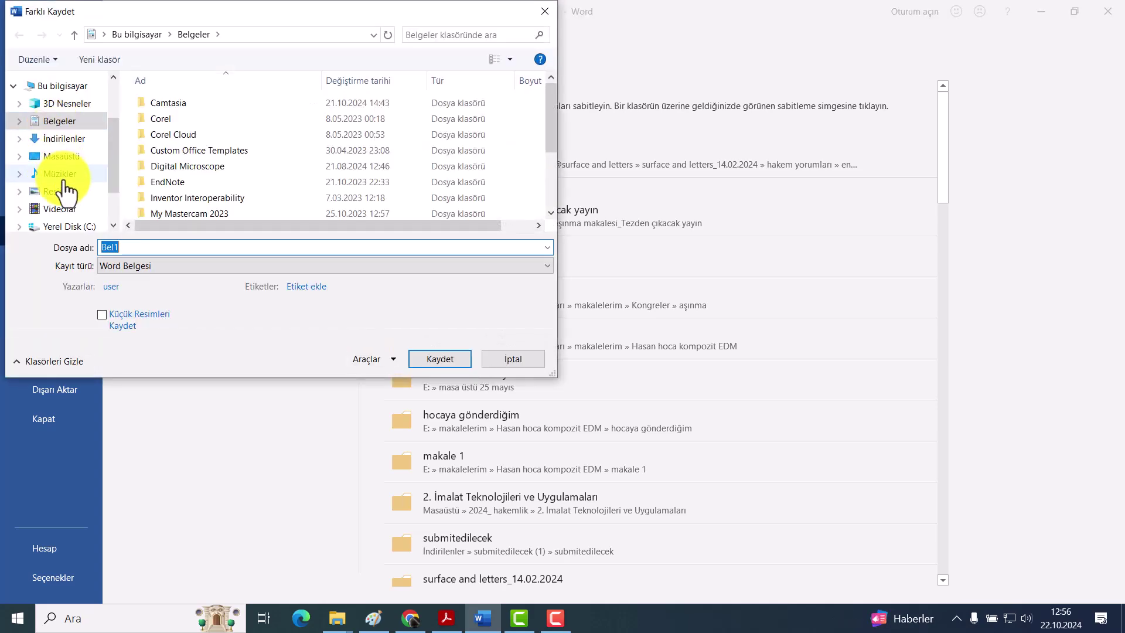
pyautogui.click(61, 157)
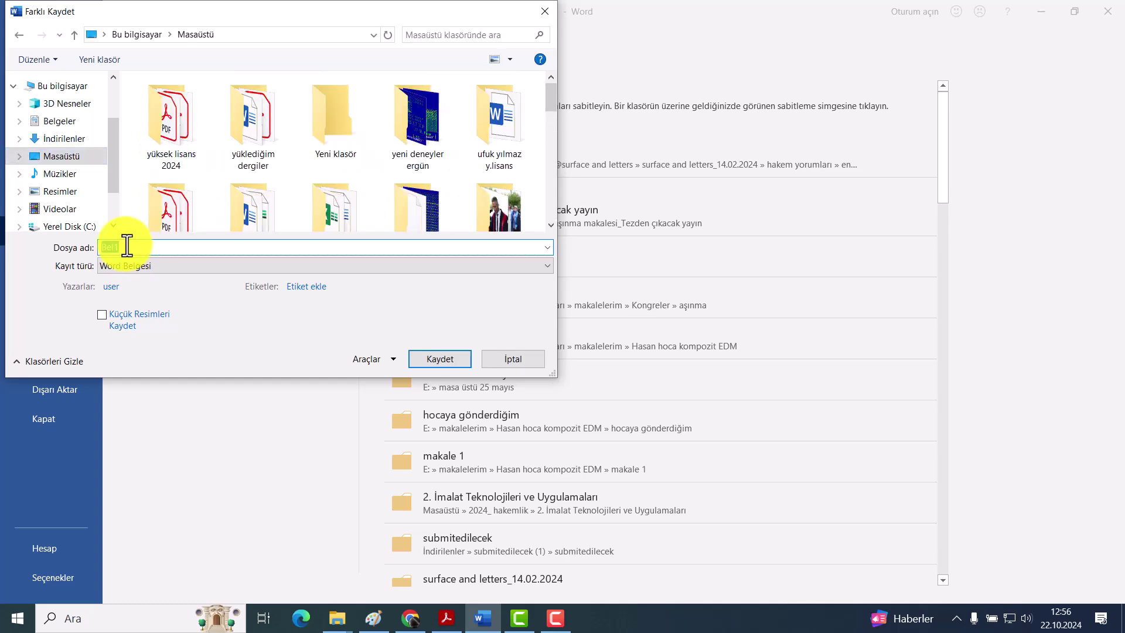
pyautogui.write('6.Hafta')
pyautogui.click(437, 359)
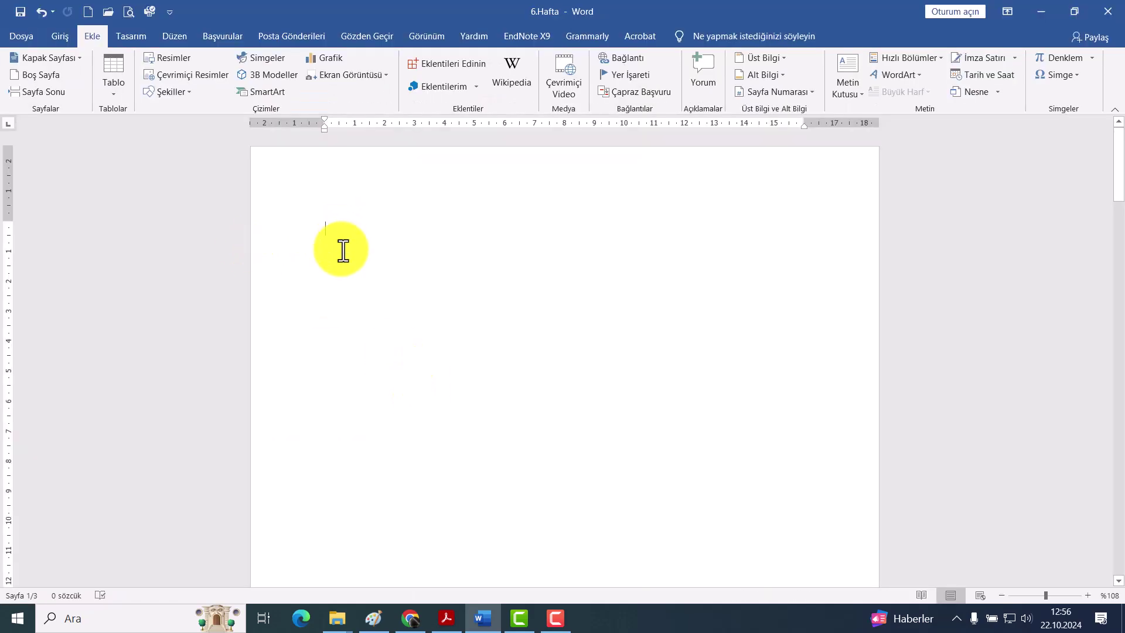
pyautogui.click(27, 34)
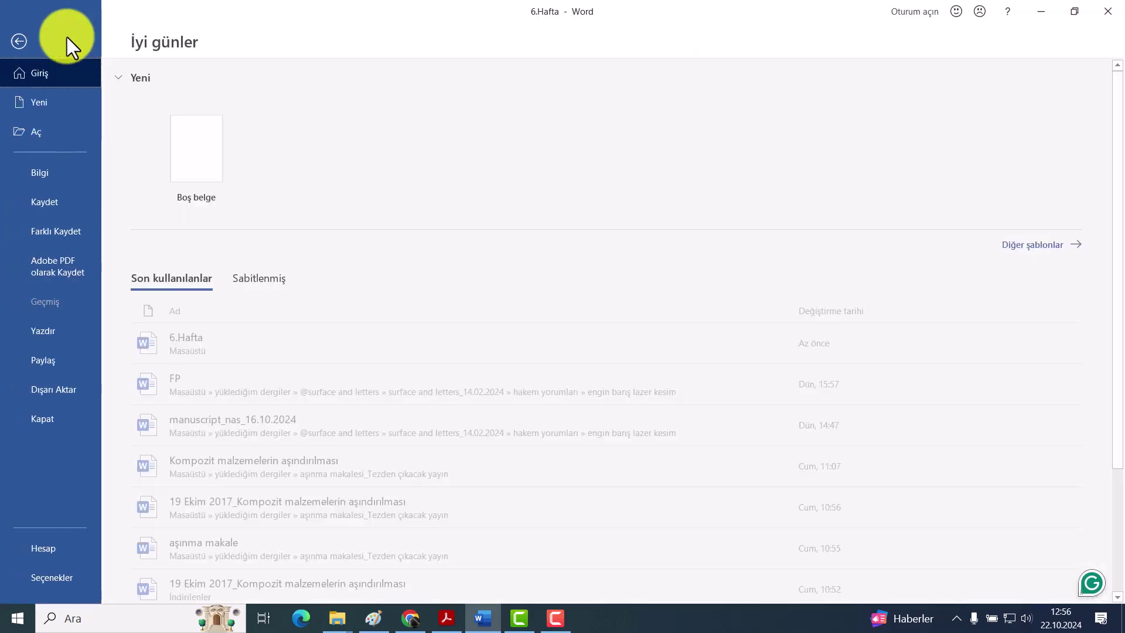
pyautogui.click(16, 42)
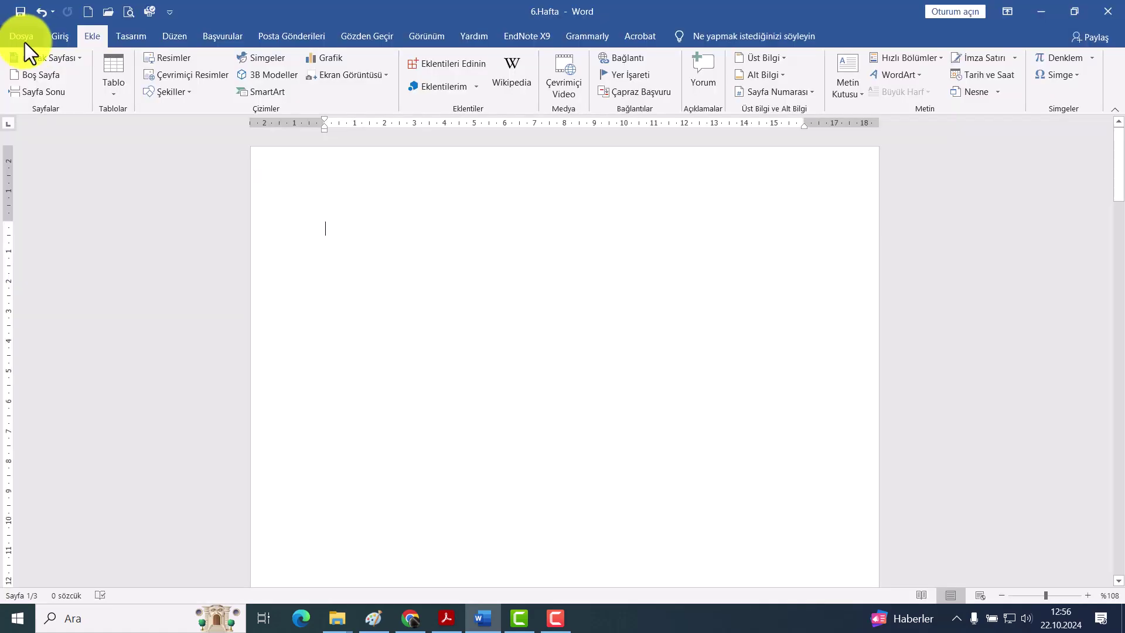
pyautogui.click(58, 38)
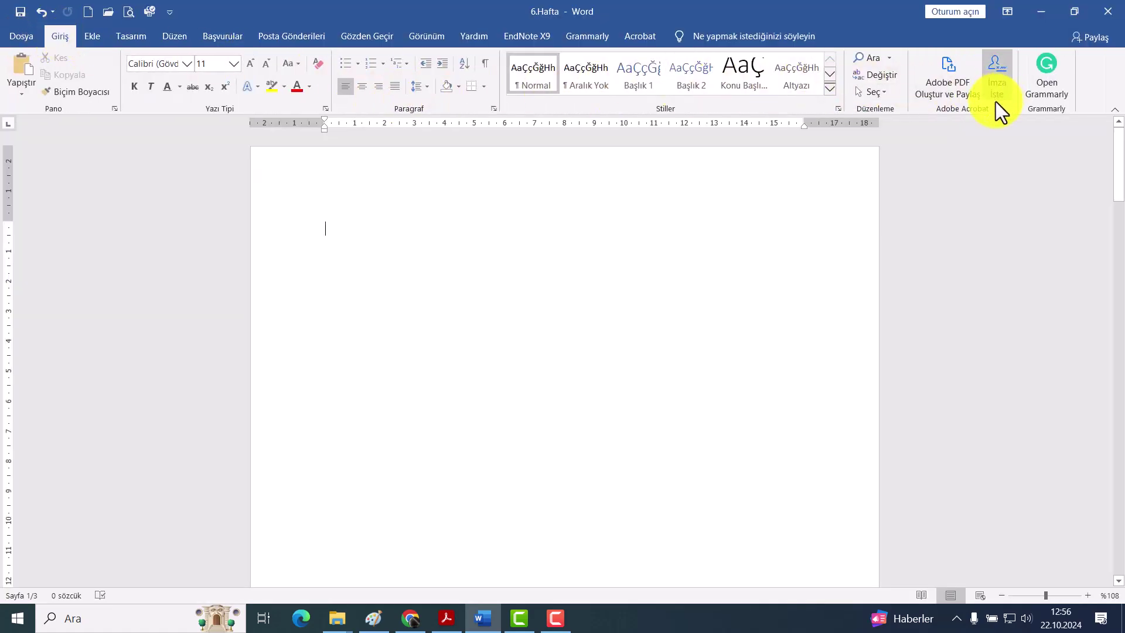
pyautogui.click(92, 37)
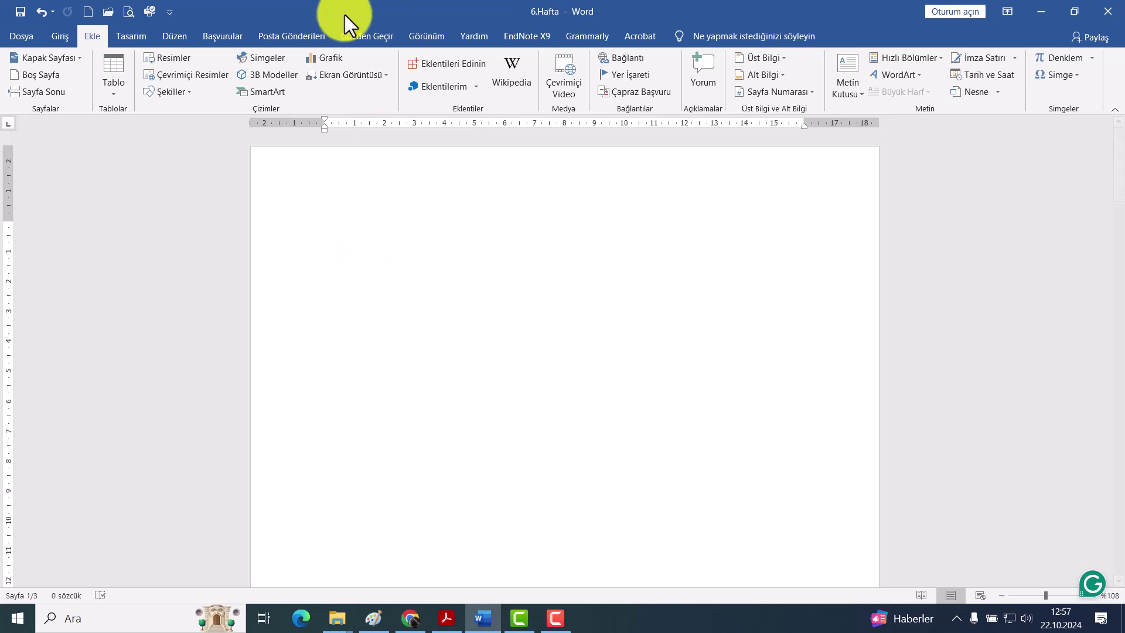
# Scroll past the New Service flowchart to review the Family Tree picture, then back up
pyautogui.scroll(-3, 542, 398)
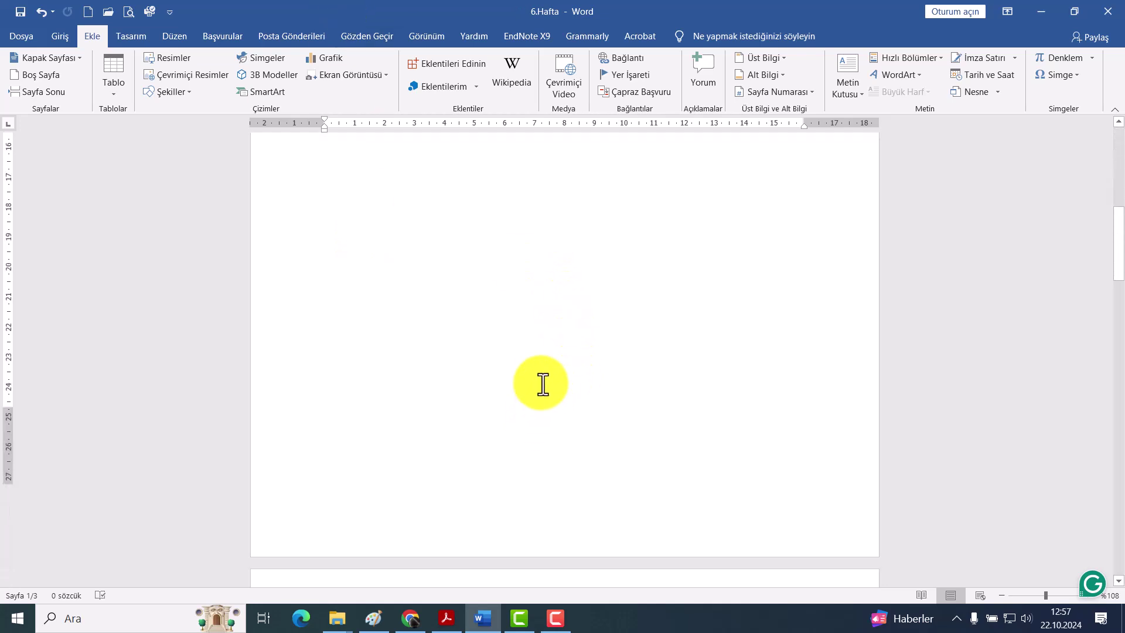
pyautogui.scroll(-5, 540, 387)
pyautogui.scroll(-3, 536, 369)
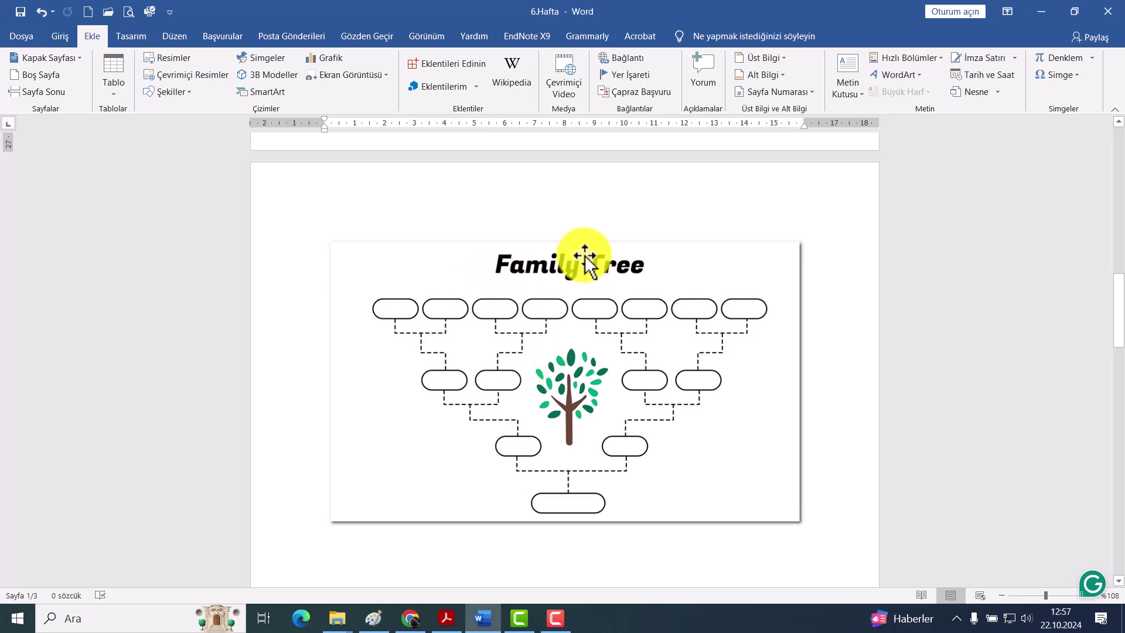
pyautogui.scroll(-1, 438, 333)
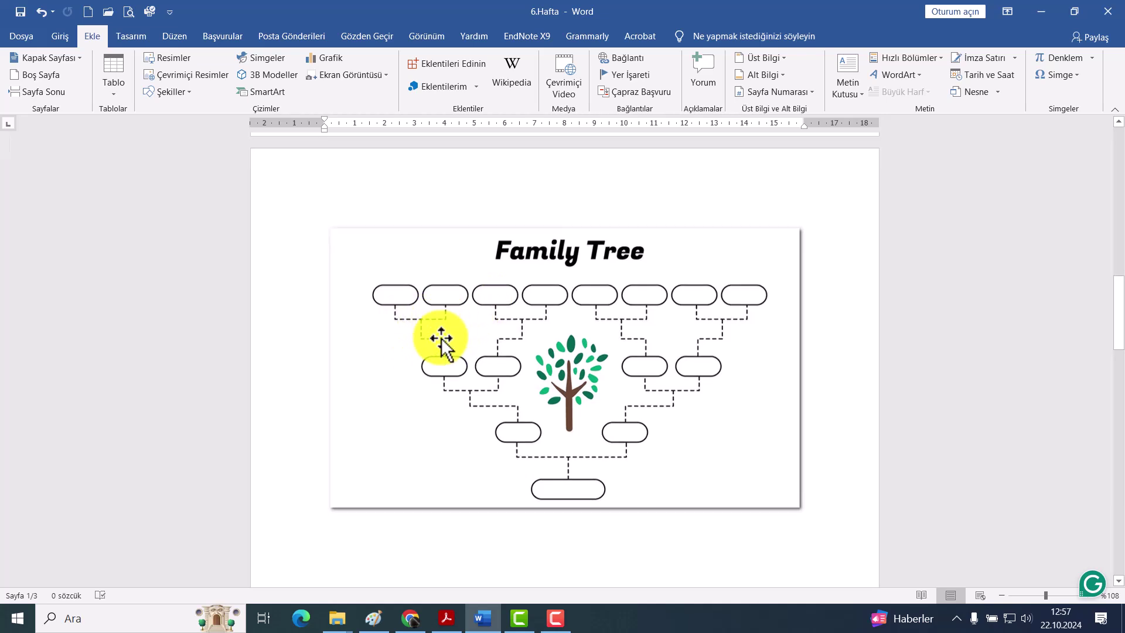
pyautogui.scroll(-5, 439, 337)
pyautogui.scroll(-5, 448, 331)
pyautogui.scroll(-6, 454, 331)
pyautogui.scroll(2, 460, 335)
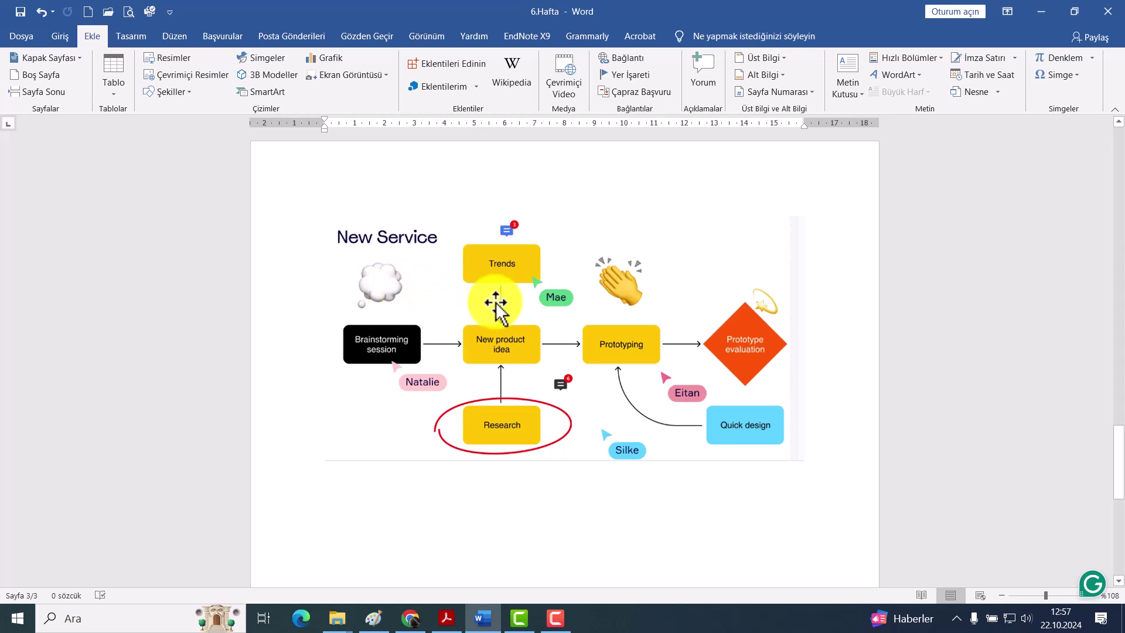
pyautogui.scroll(5, 500, 296)
pyautogui.scroll(5, 498, 290)
pyautogui.scroll(10, 495, 287)
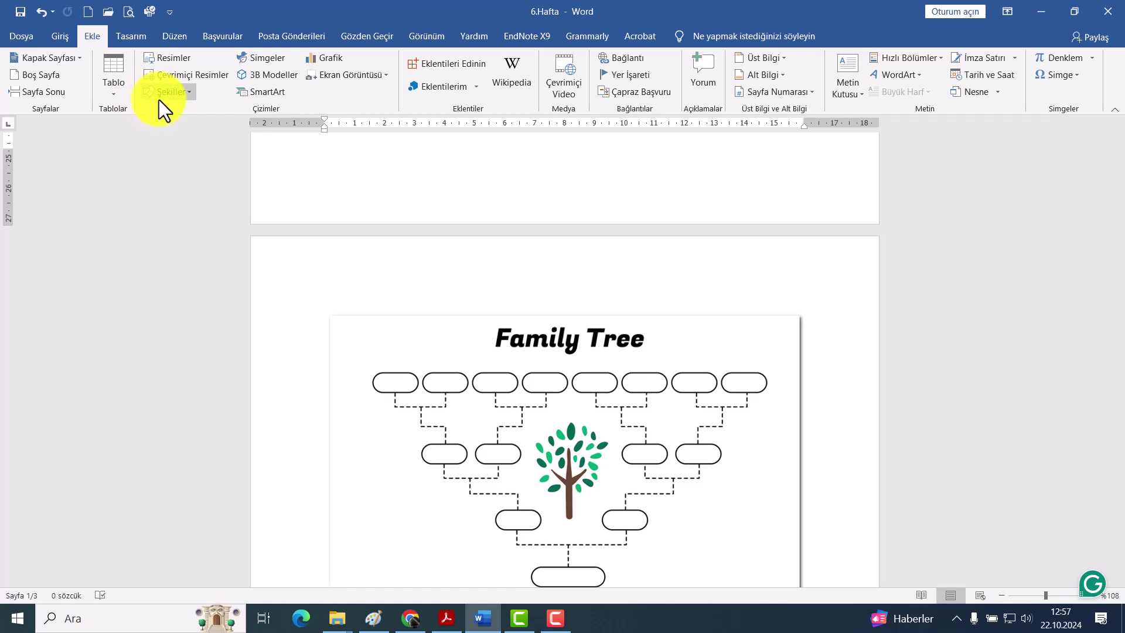
pyautogui.scroll(-3, 498, 293)
pyautogui.scroll(-3, 521, 316)
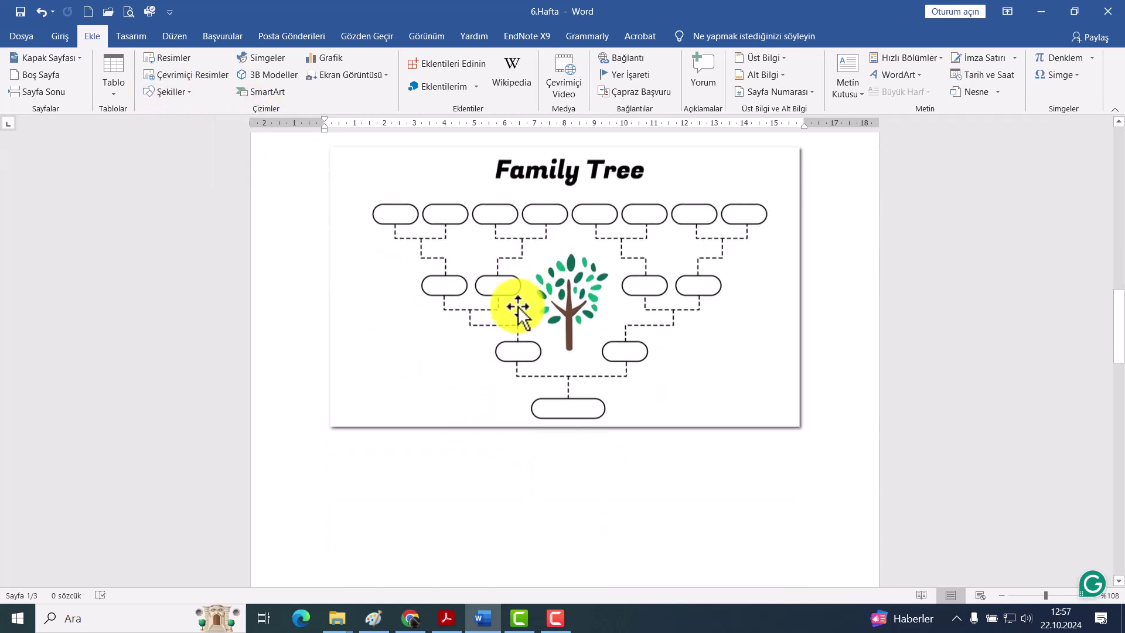
pyautogui.scroll(-2, 510, 301)
pyautogui.scroll(3, 504, 300)
pyautogui.scroll(1, 501, 299)
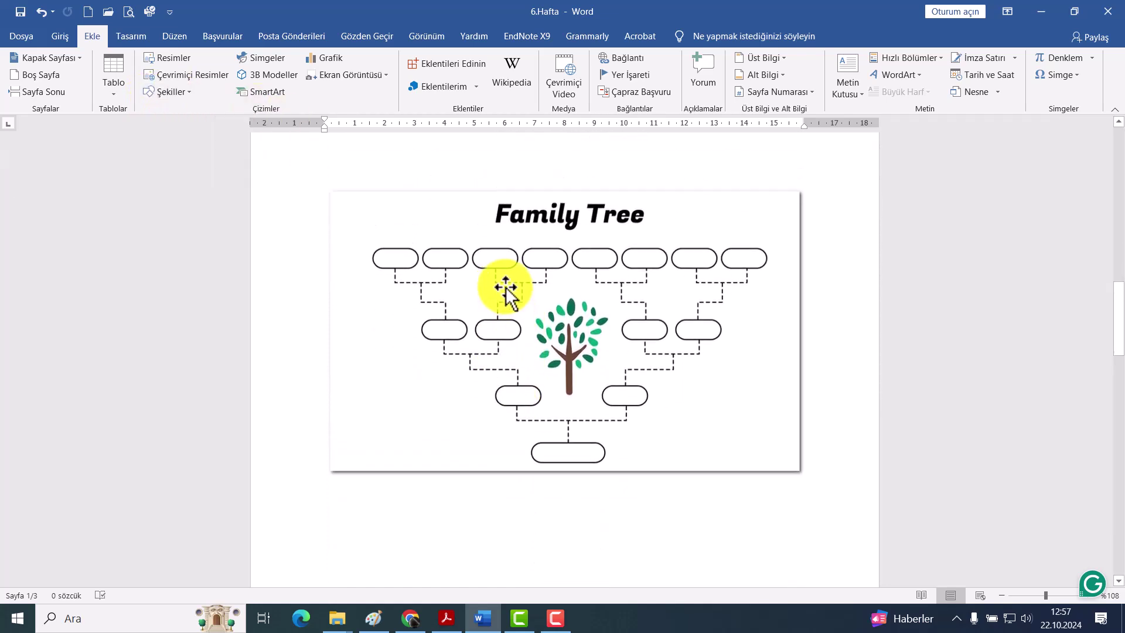
# Shrink the Family Tree picture by dragging its corner, then centre it on the page
pyautogui.click(500, 298)
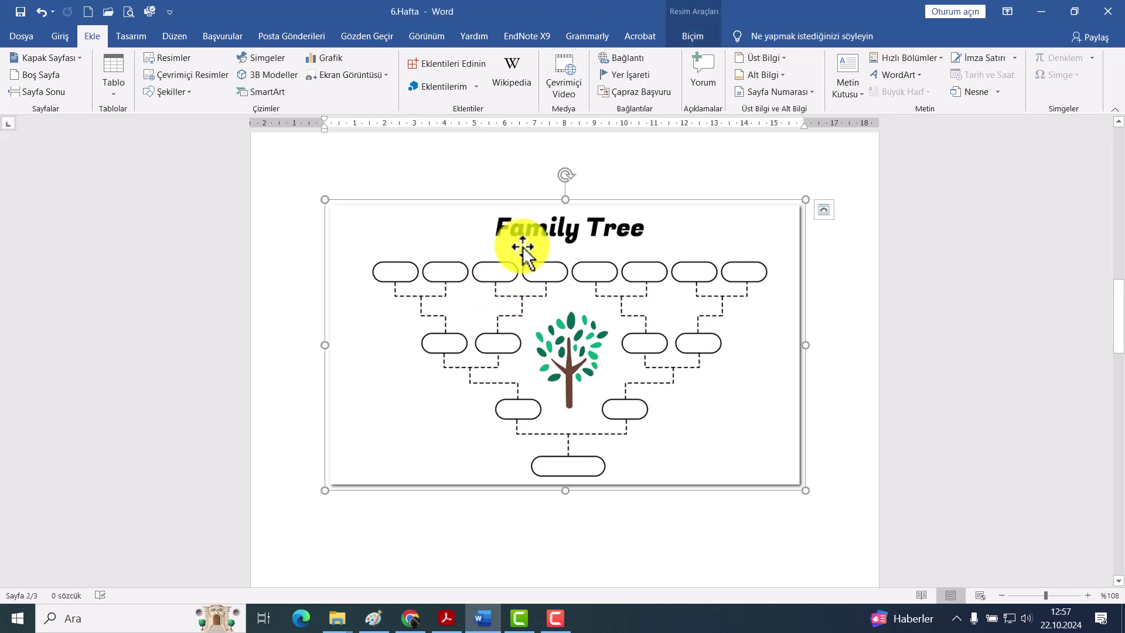
pyautogui.moveTo(805, 487); pyautogui.dragTo(665, 405)
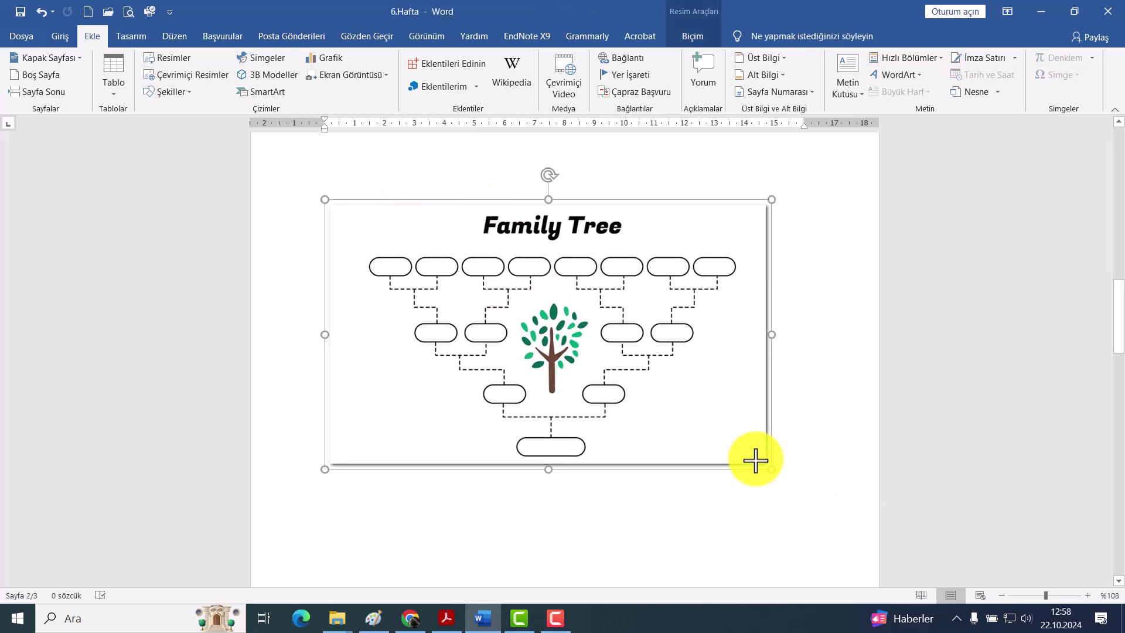
pyautogui.click(59, 37)
pyautogui.click(362, 87)
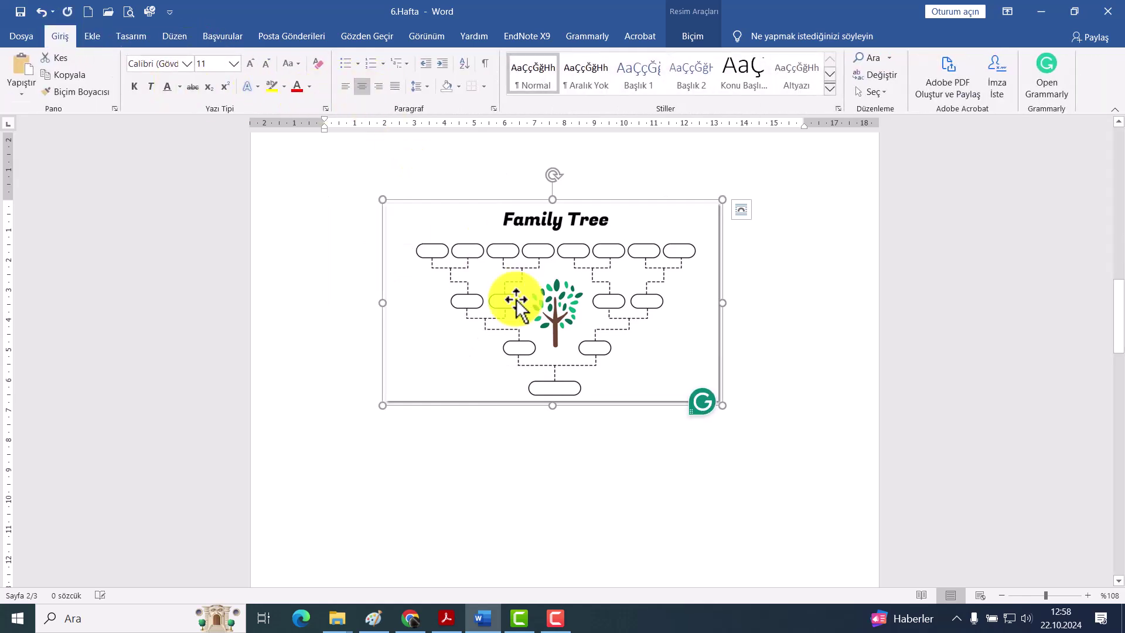
pyautogui.click(545, 478)
pyautogui.scroll(-2, 543, 446)
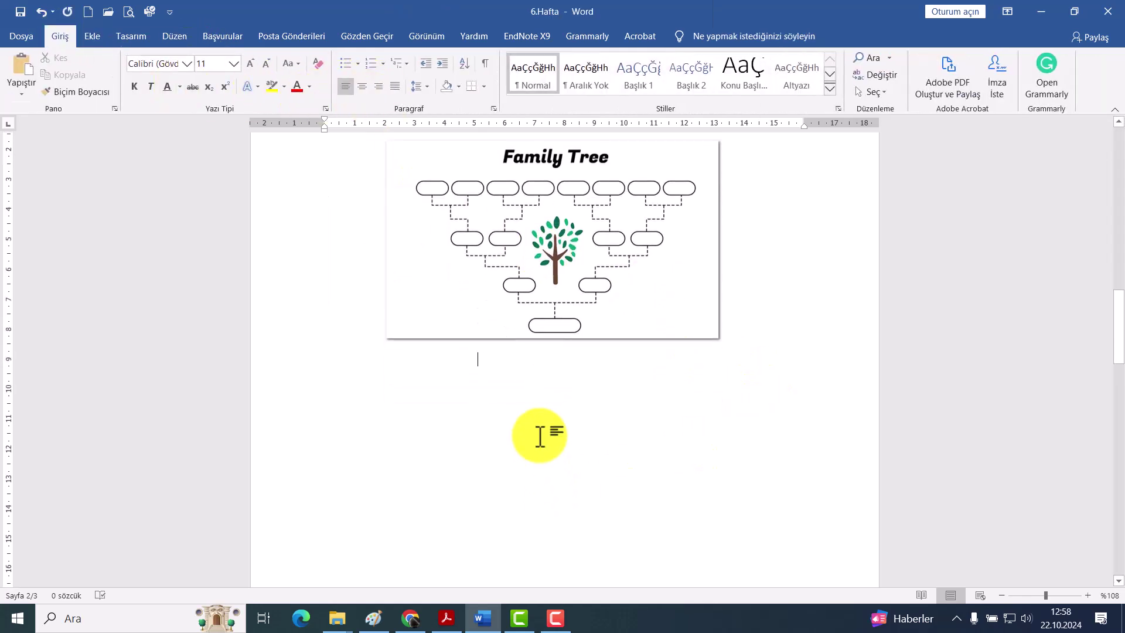
pyautogui.scroll(1, 498, 381)
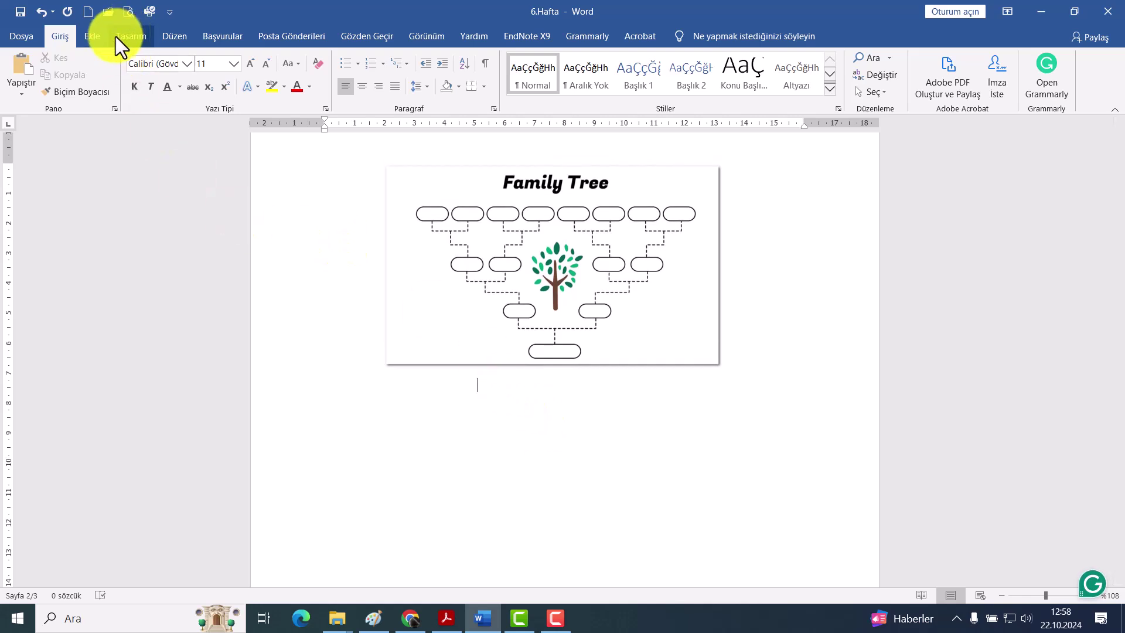
pyautogui.click(95, 37)
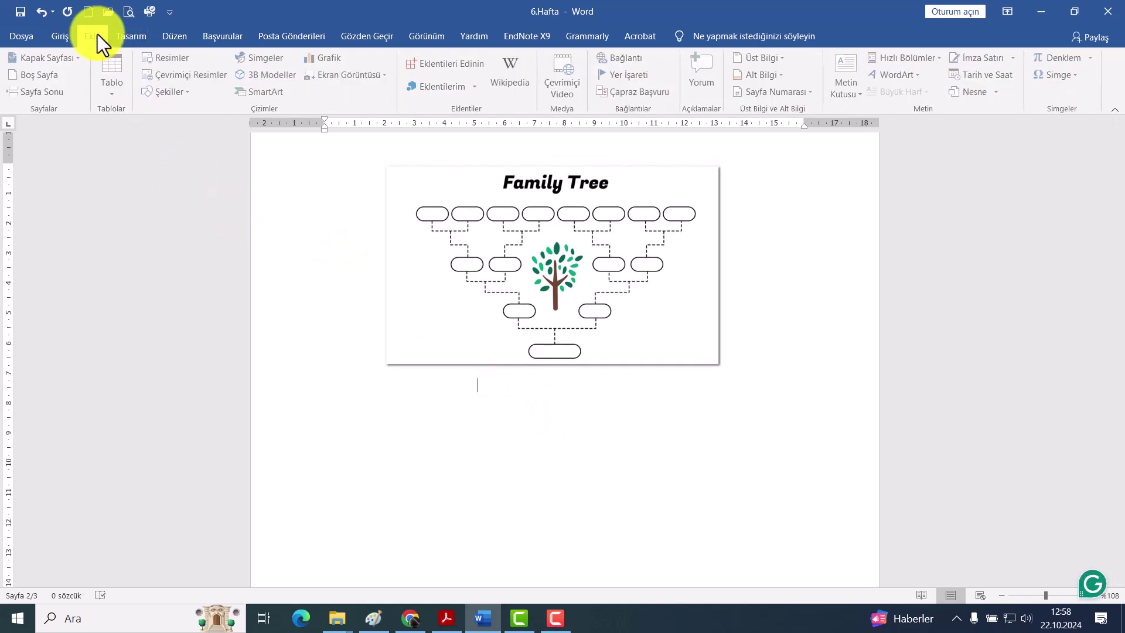
# Draw a blue name box below the Family Tree picture
pyautogui.click(187, 92)
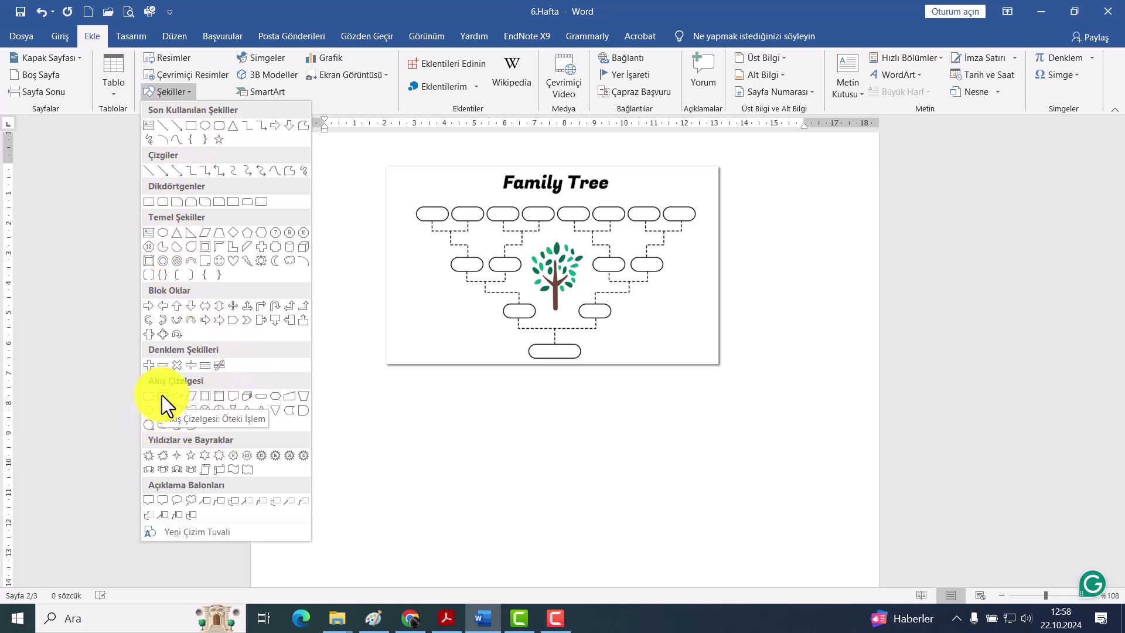
pyautogui.click(218, 124)
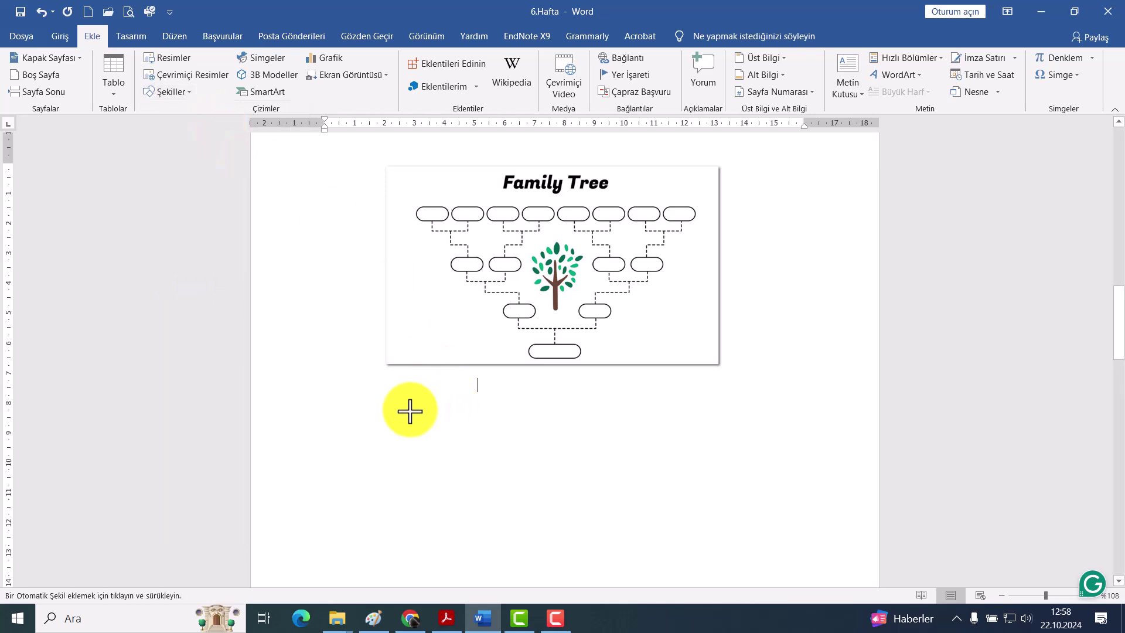
pyautogui.moveTo(392, 409)
pyautogui.mouseDown()
pyautogui.moveTo(484, 441)
pyautogui.moveTo(502, 435)
pyautogui.mouseUp()
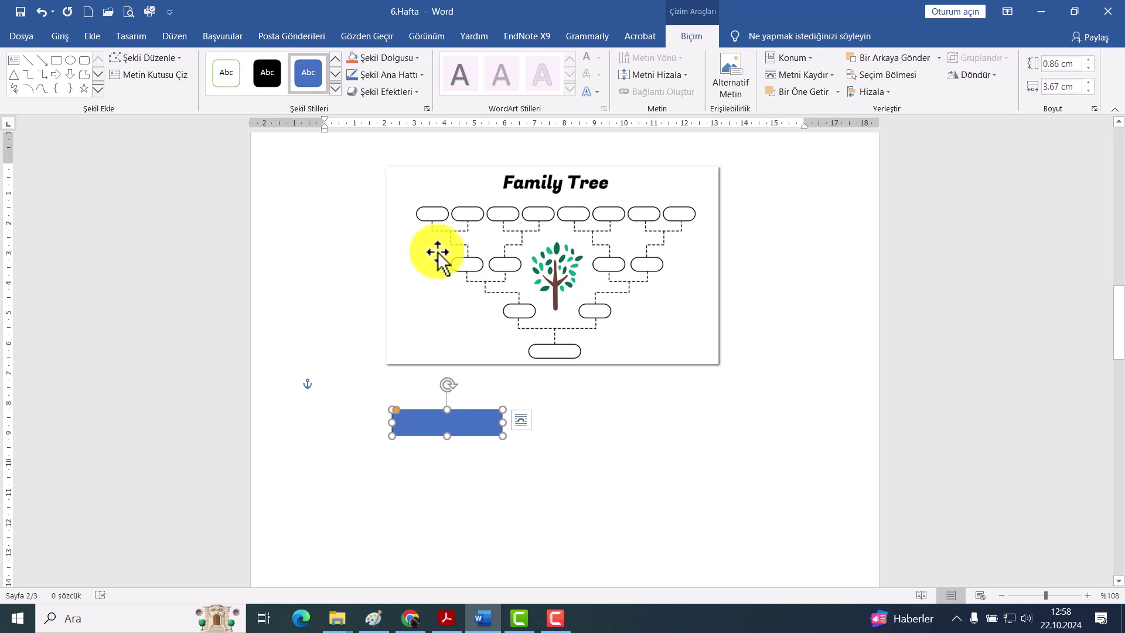
# Try a flowchart hexagon below the box, then delete it
pyautogui.click(97, 89)
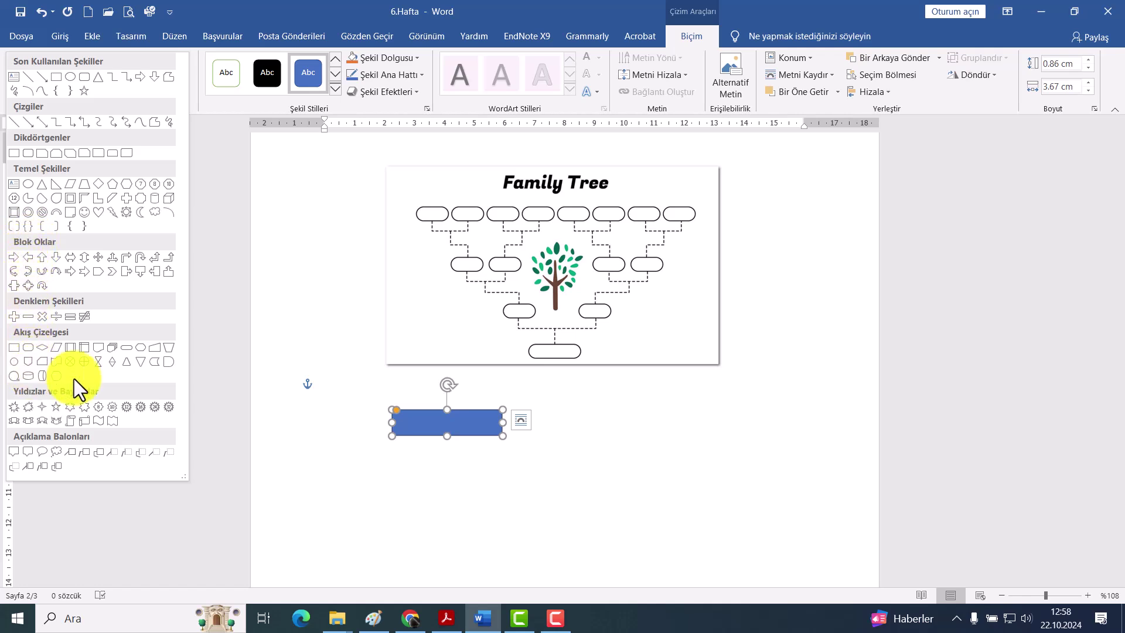
pyautogui.click(140, 350)
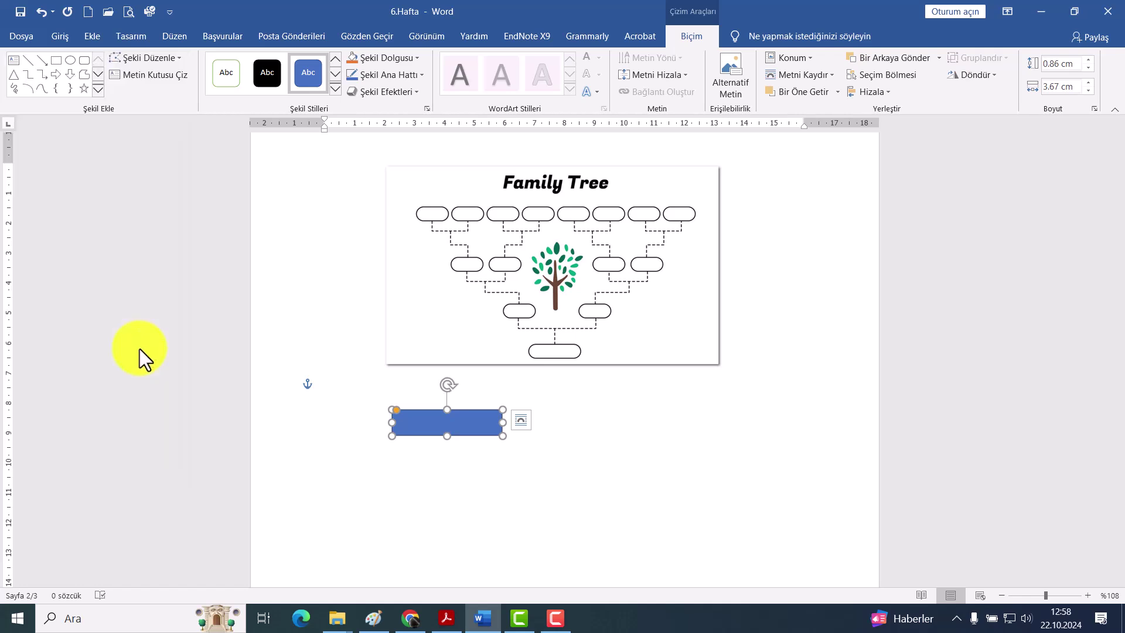
pyautogui.moveTo(395, 476); pyautogui.dragTo(515, 521)
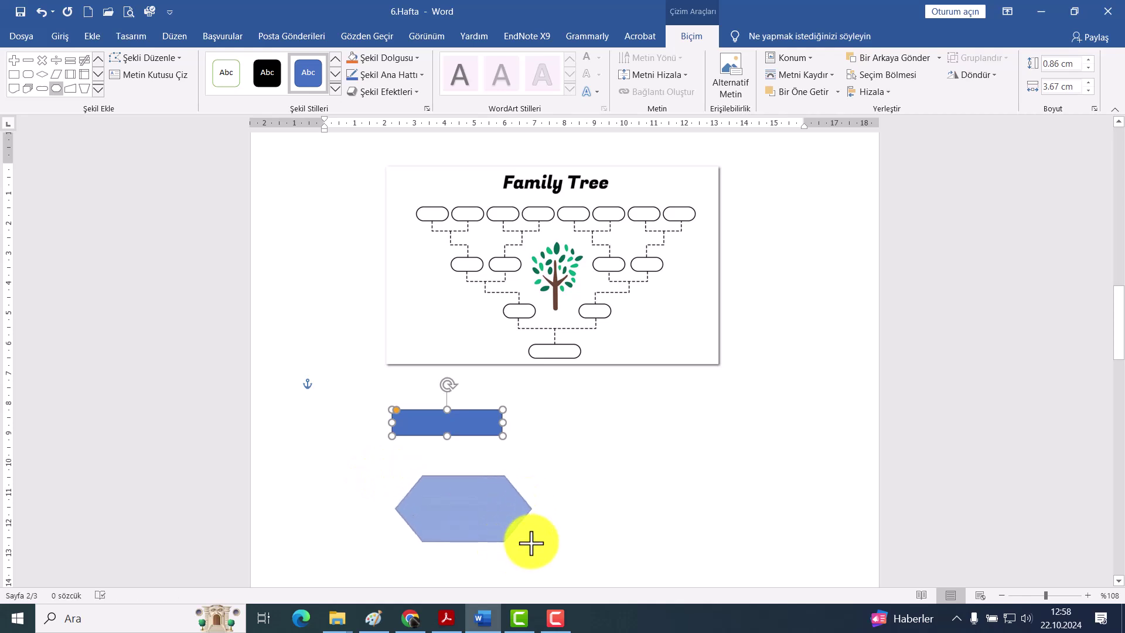
pyautogui.press('Delete')
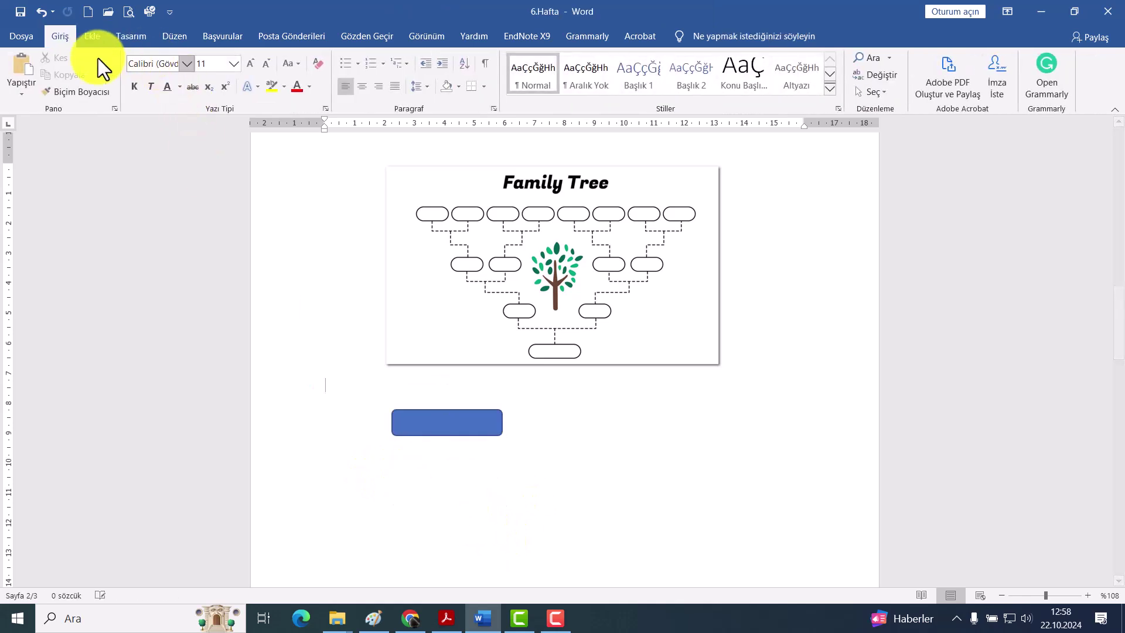
# Draw a Flowchart Terminator pill shape below the blue rectangle
pyautogui.click(452, 425)
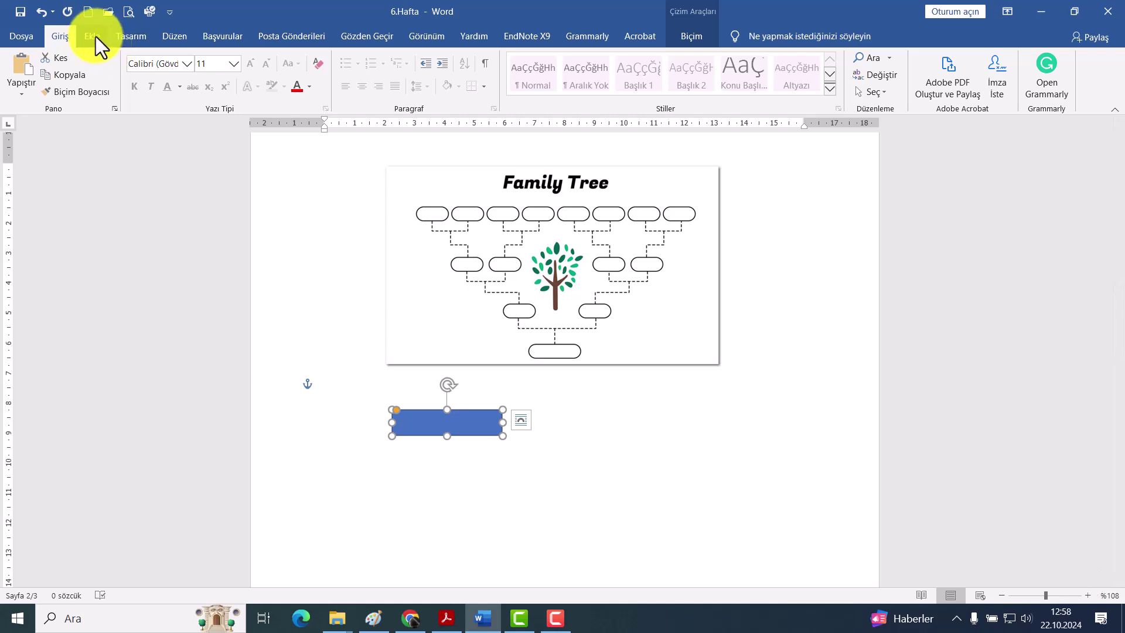
pyautogui.click(94, 36)
pyautogui.click(191, 91)
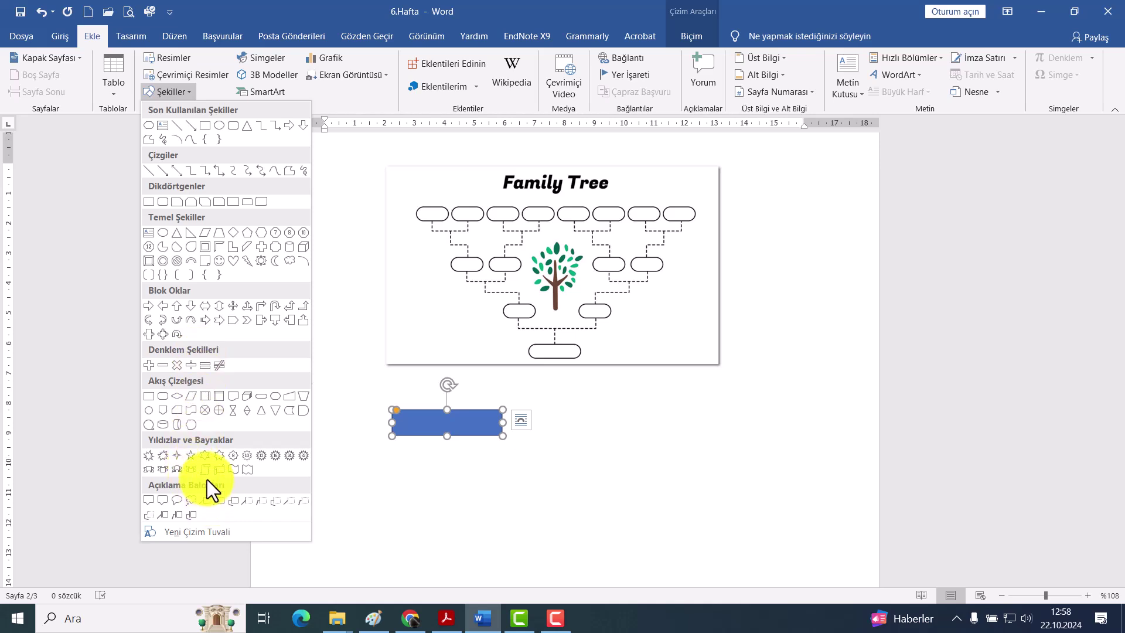
pyautogui.click(262, 396)
pyautogui.moveTo(367, 496); pyautogui.dragTo(526, 532)
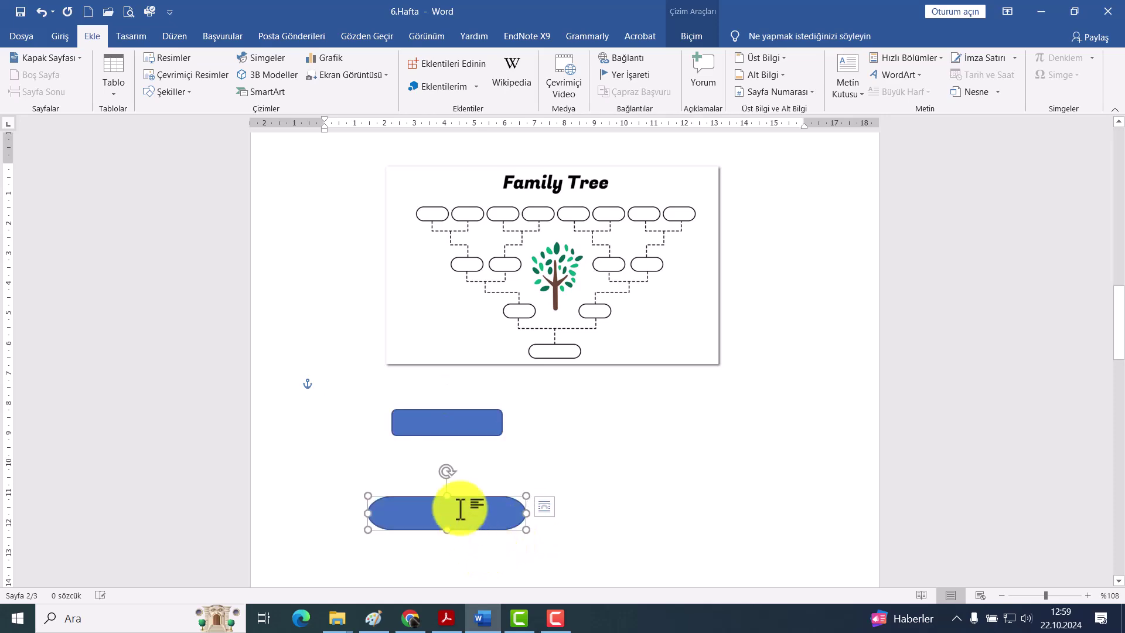
# Delete the old rectangle and move the pill up into its place
pyautogui.click(434, 432)
pyautogui.press('Delete')
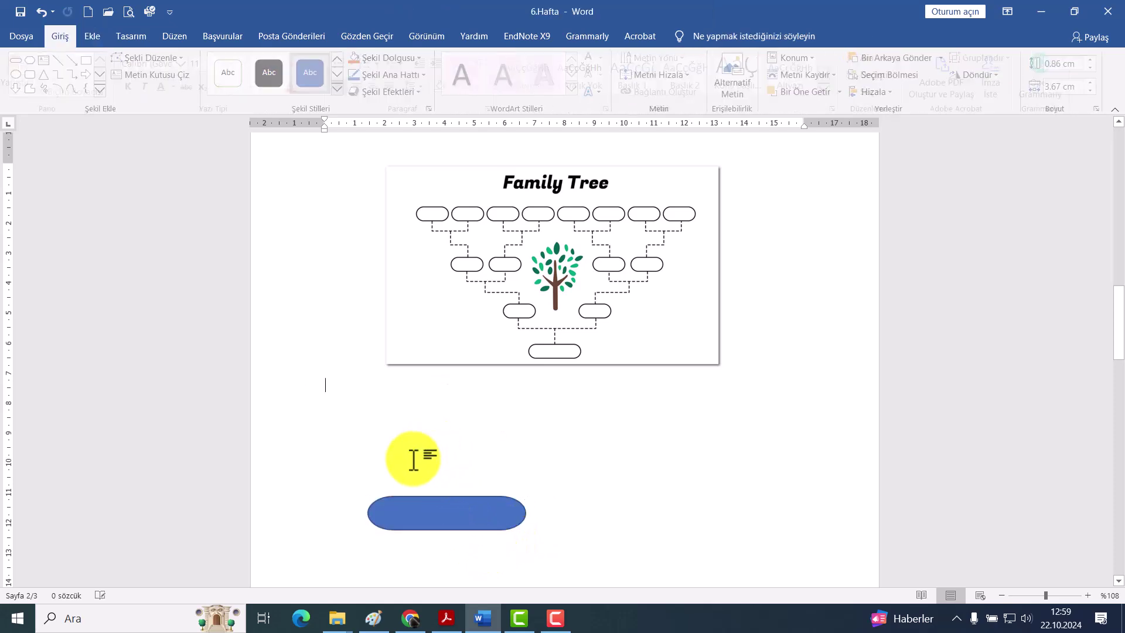
pyautogui.moveTo(433, 504)
pyautogui.mouseDown()
pyautogui.moveTo(429, 398)
pyautogui.moveTo(440, 469)
pyautogui.mouseUp()
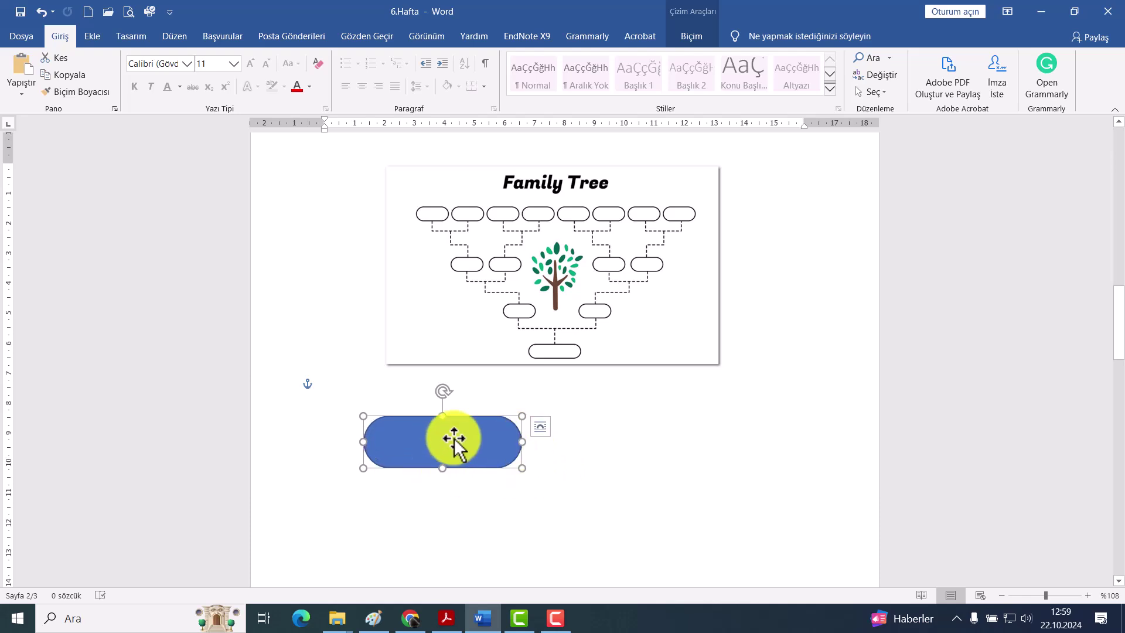
pyautogui.click(547, 457)
pyautogui.click(433, 446)
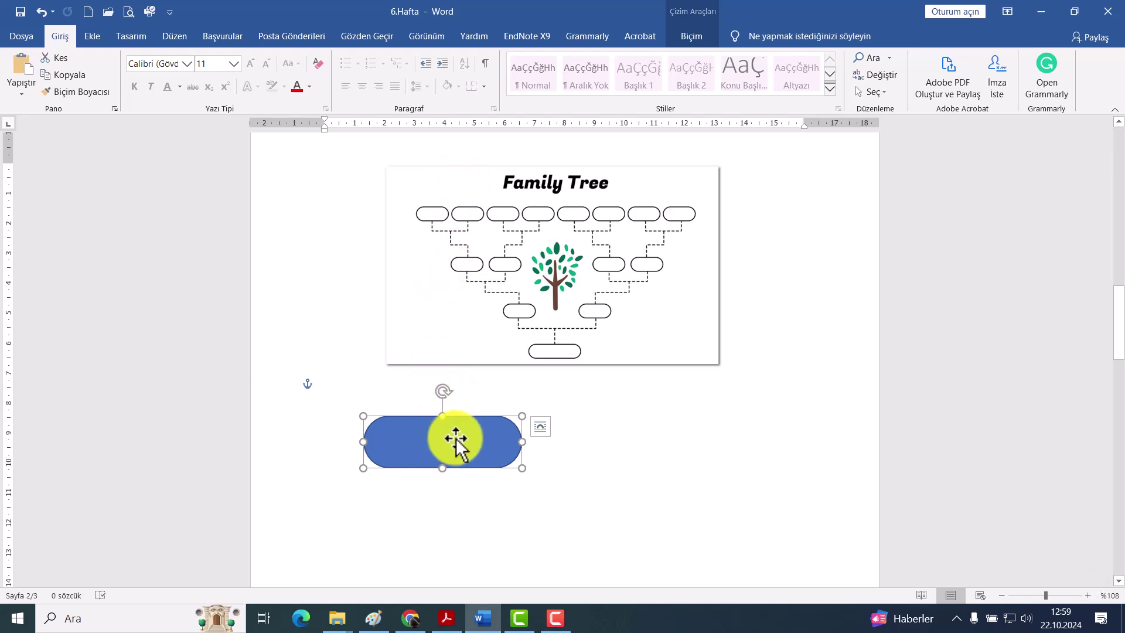
pyautogui.doubleClick(452, 440)
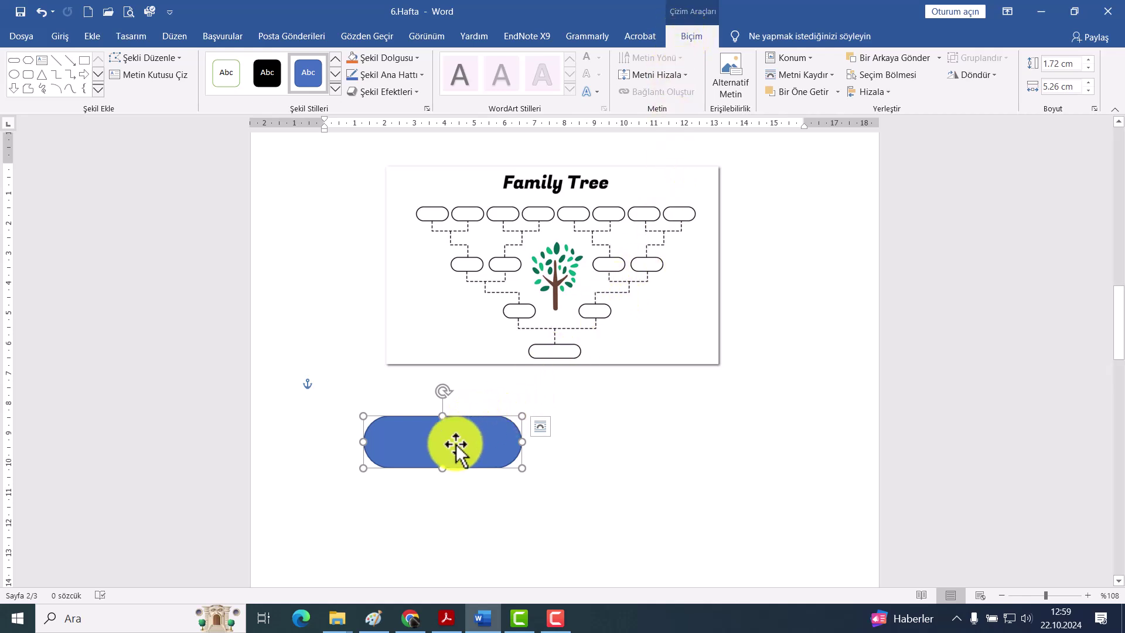
# Resize the pill to 4 cm wide by 2 cm high and centre it under the picture
pyautogui.click(1047, 82)
pyautogui.write('4')
pyautogui.press('Return')
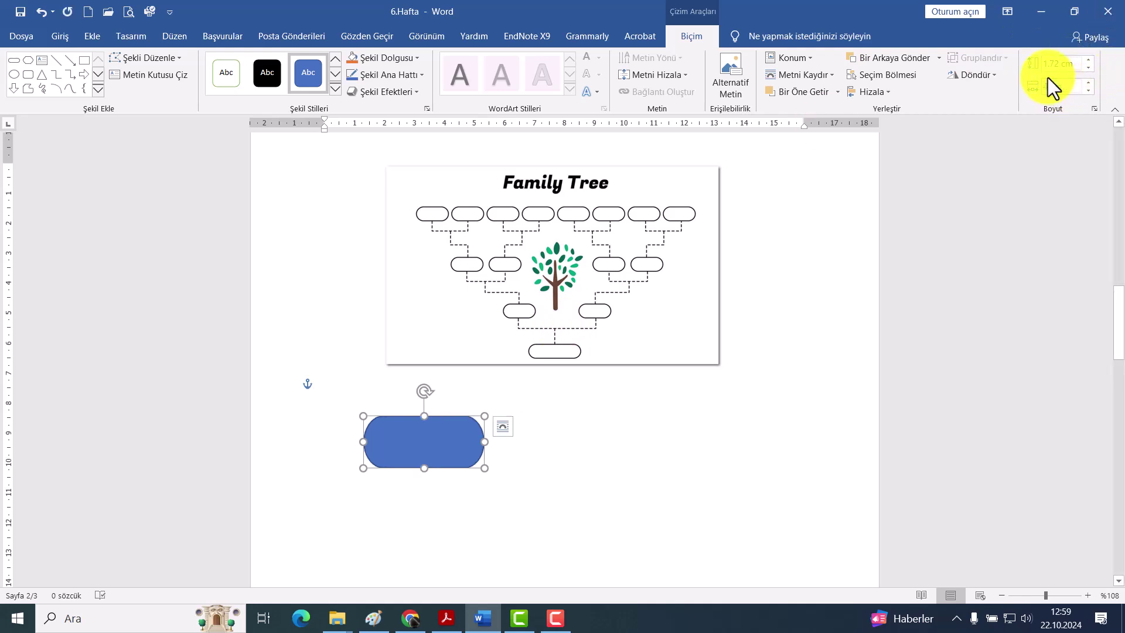
pyautogui.click(1049, 63)
pyautogui.write('2')
pyautogui.press('Return')
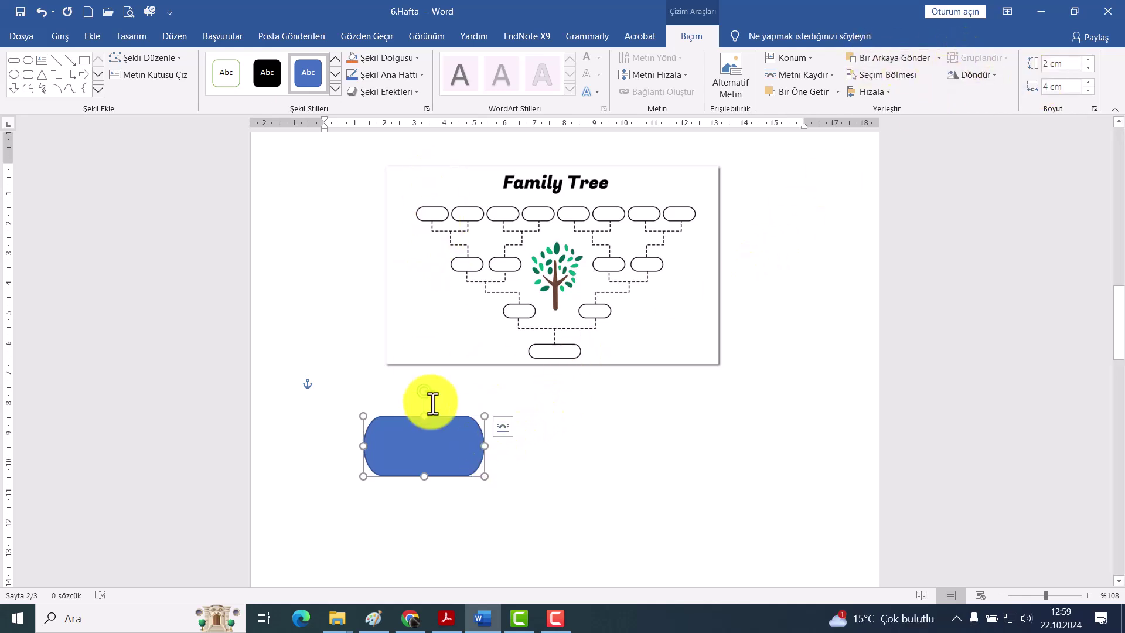
pyautogui.click(520, 455)
pyautogui.click(444, 437)
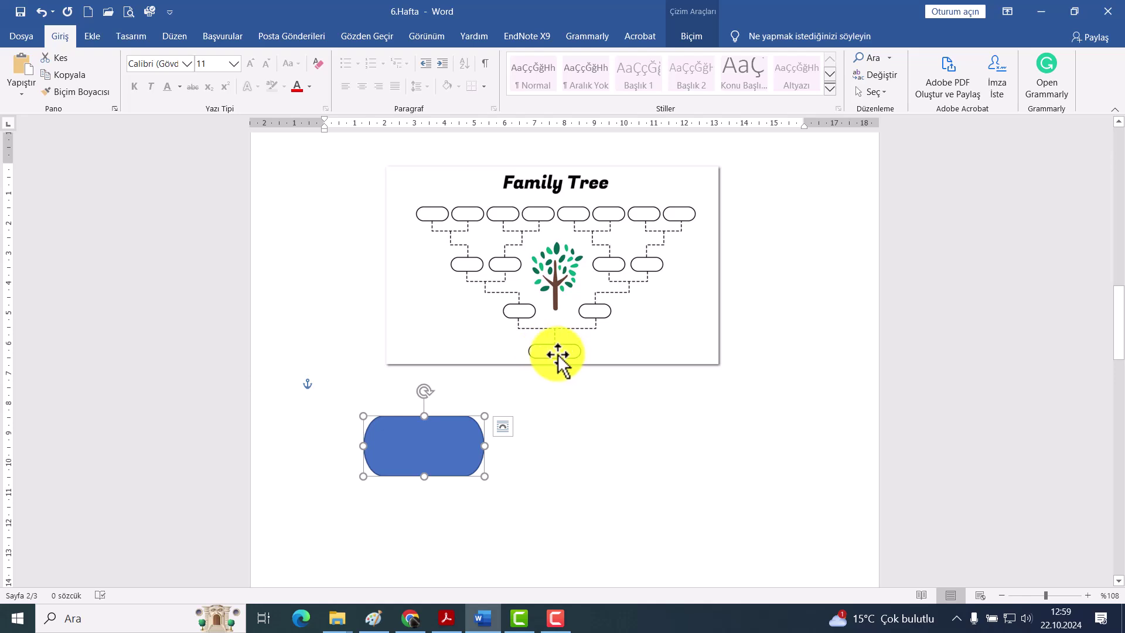
pyautogui.moveTo(431, 436); pyautogui.dragTo(571, 421)
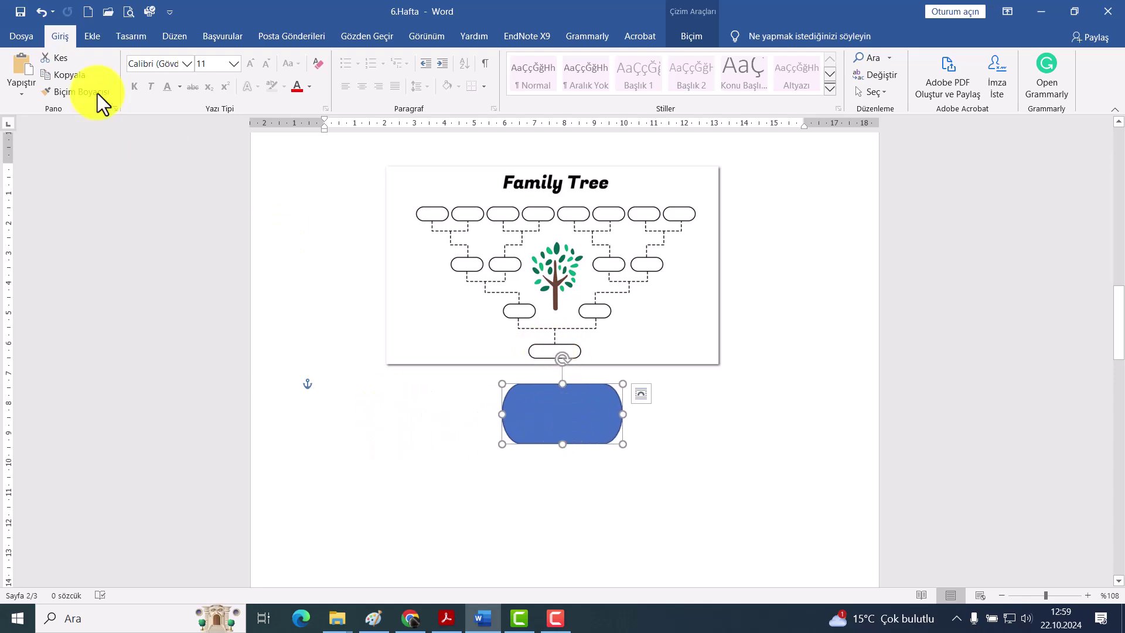
# Draw a text box below the pill
pyautogui.click(92, 36)
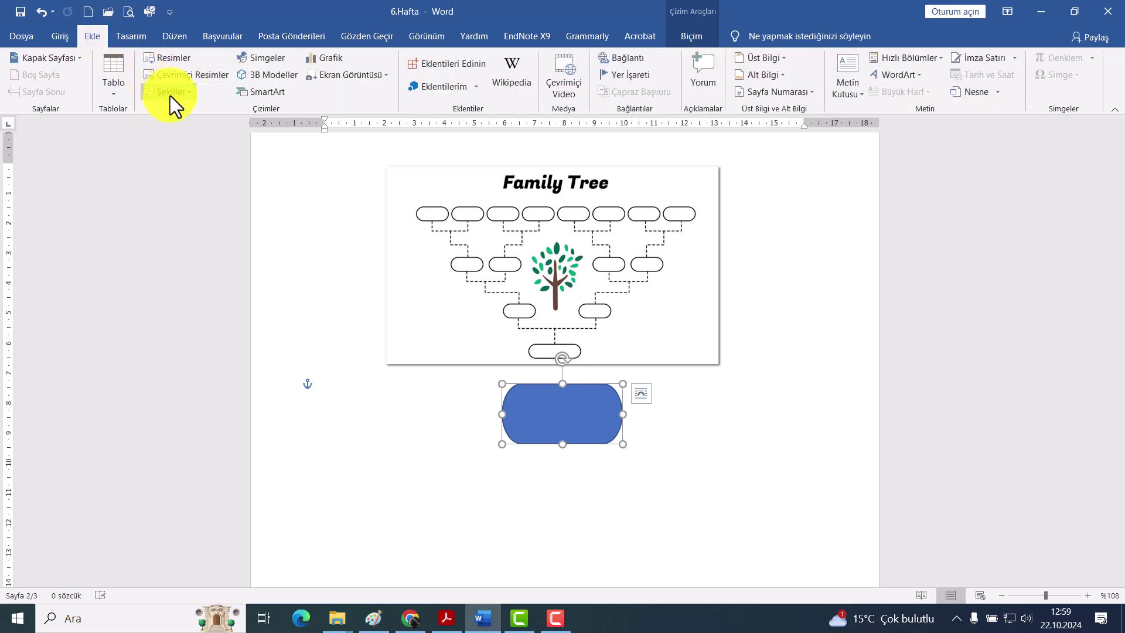
pyautogui.click(188, 92)
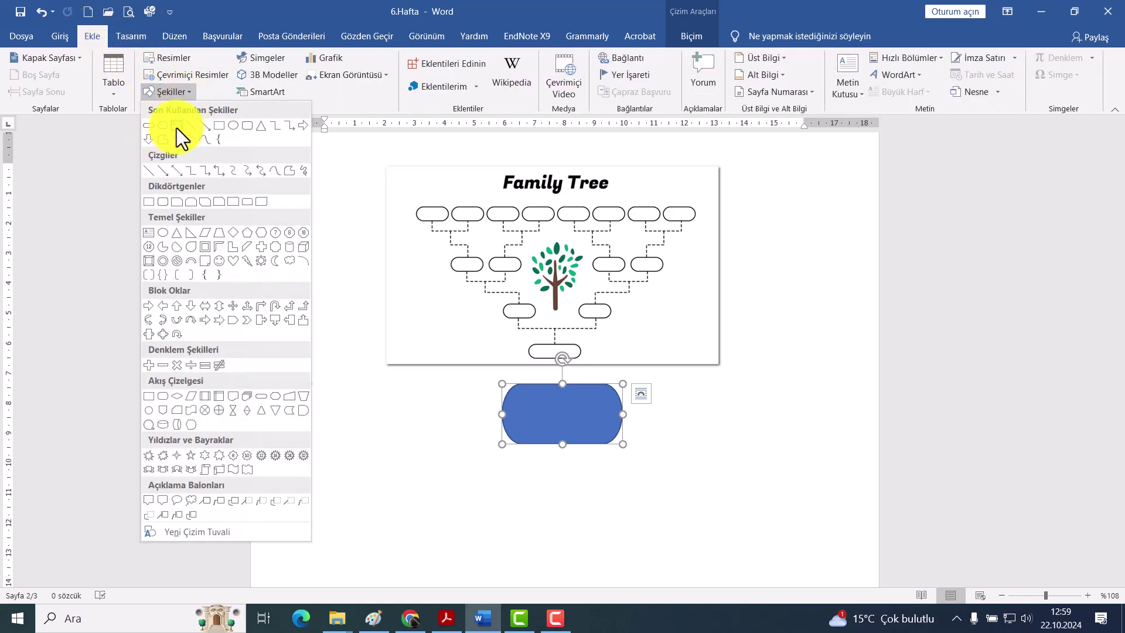
pyautogui.click(177, 128)
pyautogui.moveTo(558, 476); pyautogui.dragTo(647, 515)
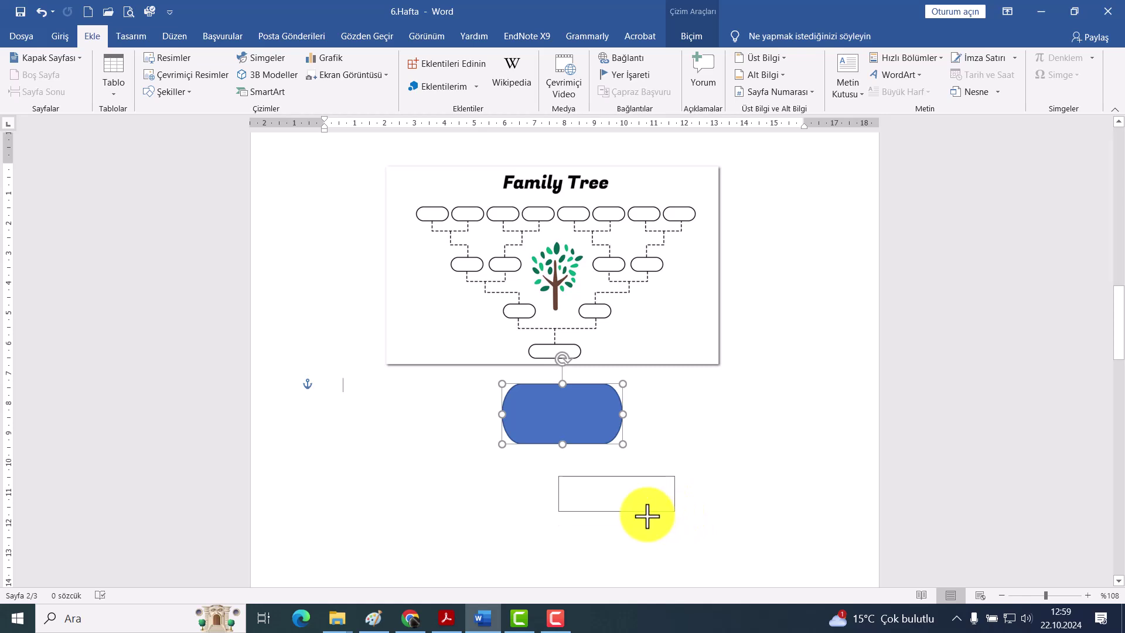
# Type Ata in the text box and shrink it onto the blue pill
pyautogui.write('At')
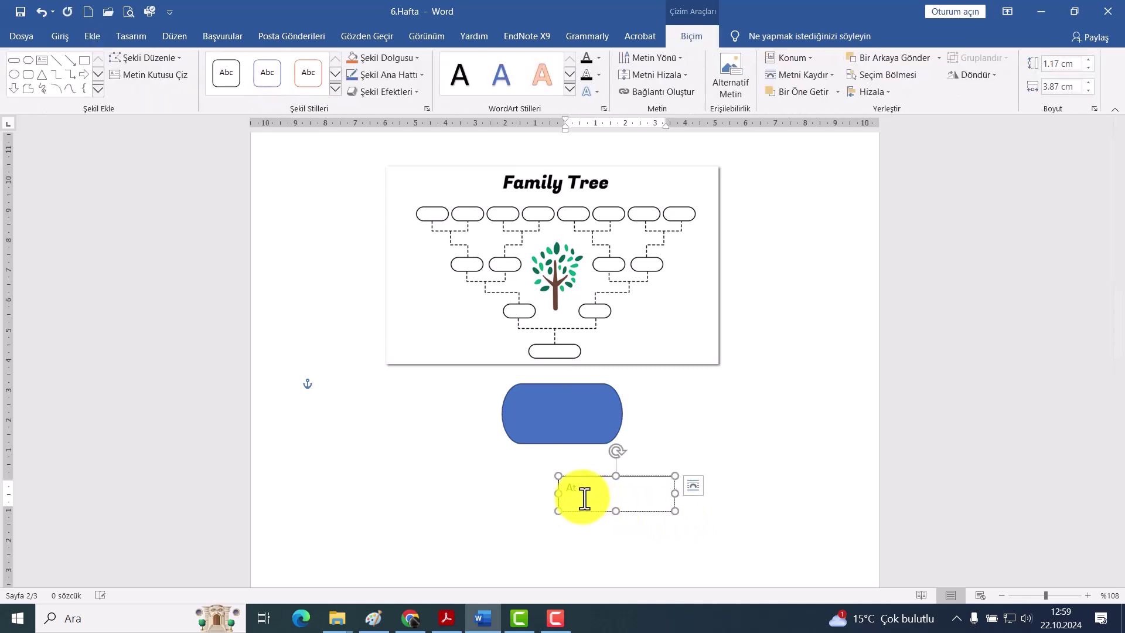
pyautogui.write('a')
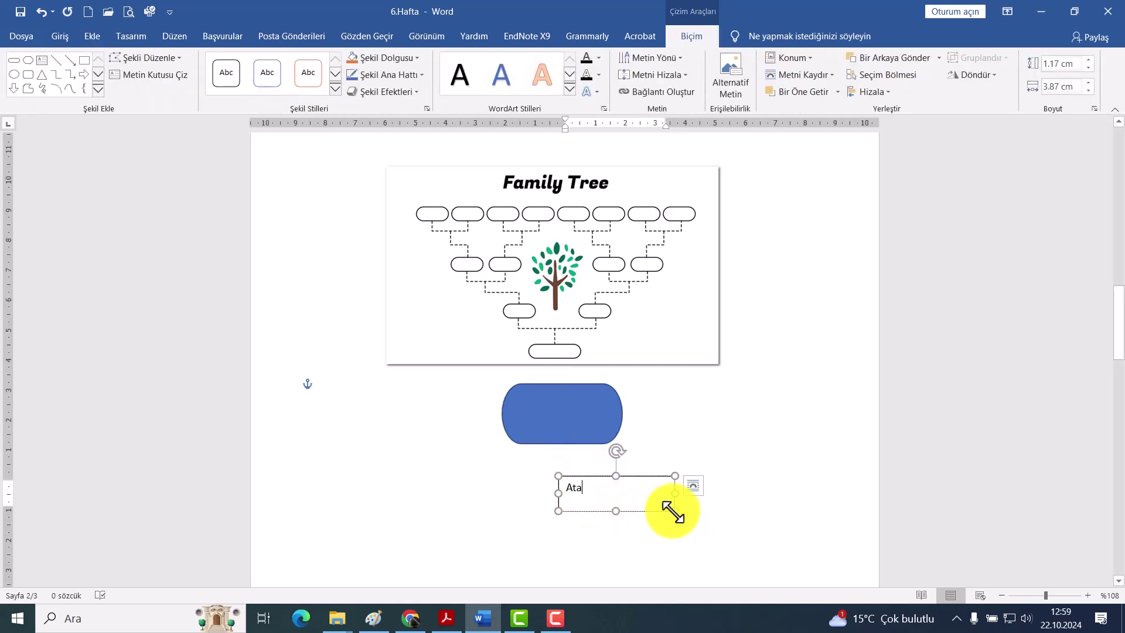
pyautogui.moveTo(675, 510)
pyautogui.mouseDown()
pyautogui.moveTo(595, 501)
pyautogui.moveTo(550, 402)
pyautogui.mouseUp()
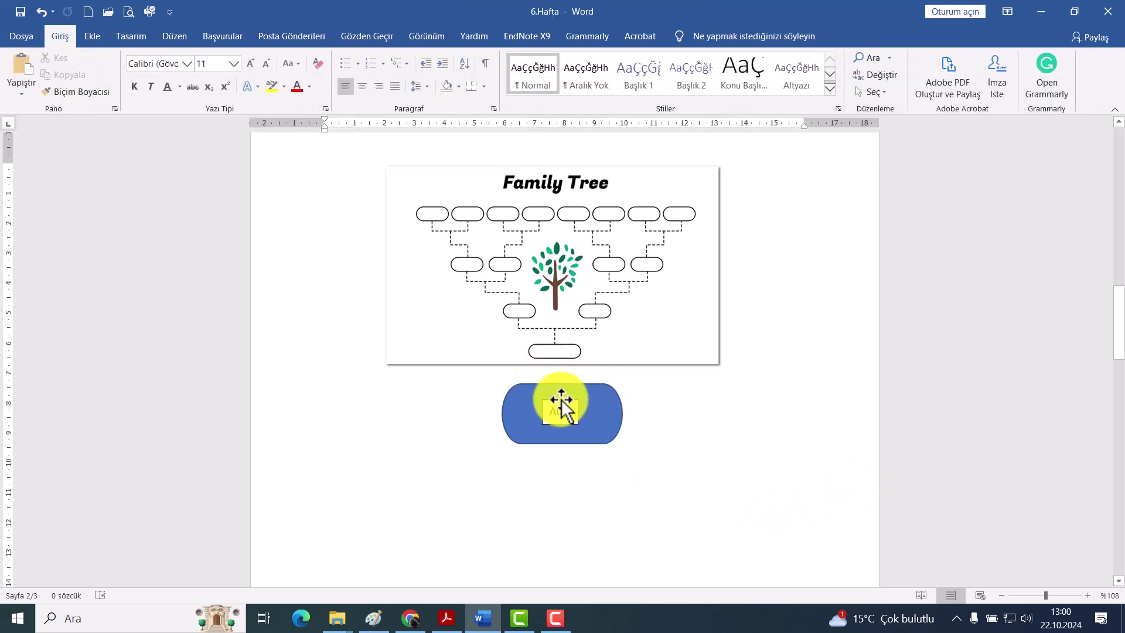
pyautogui.click(556, 407)
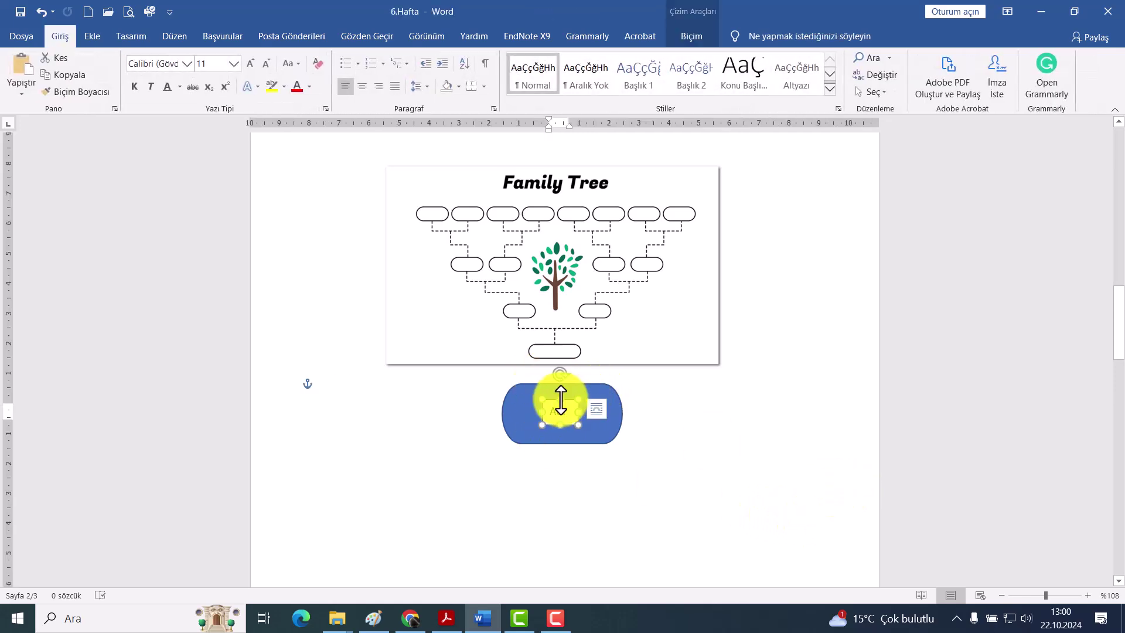
pyautogui.click(477, 402)
pyautogui.click(551, 405)
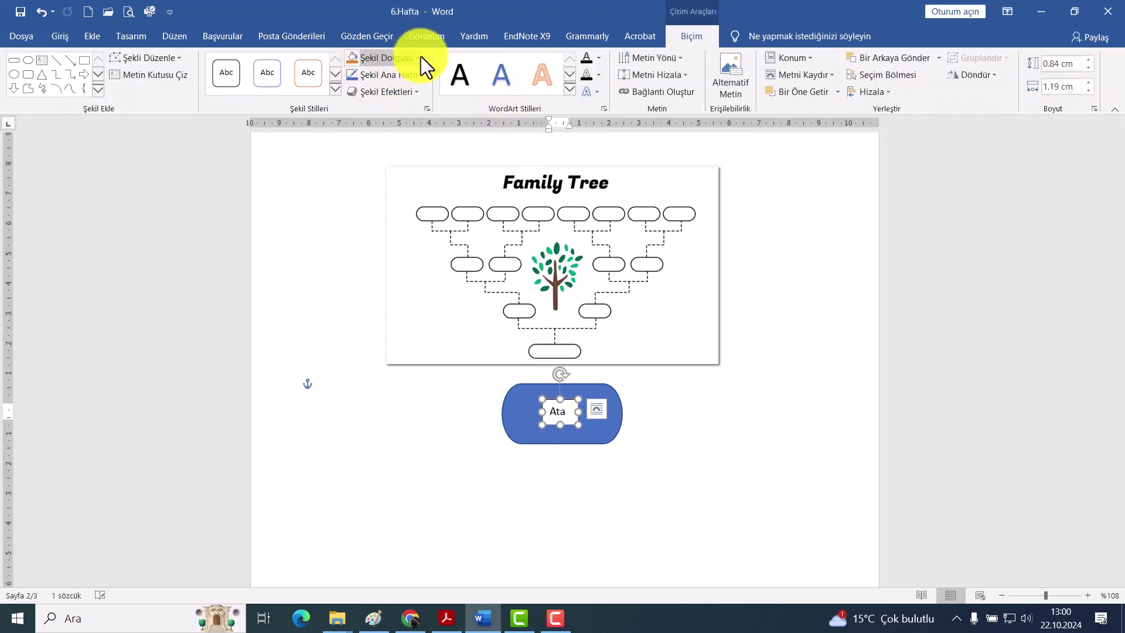
# Give the Ata box No Fill and No Outline
pyautogui.click(417, 58)
pyautogui.click(380, 186)
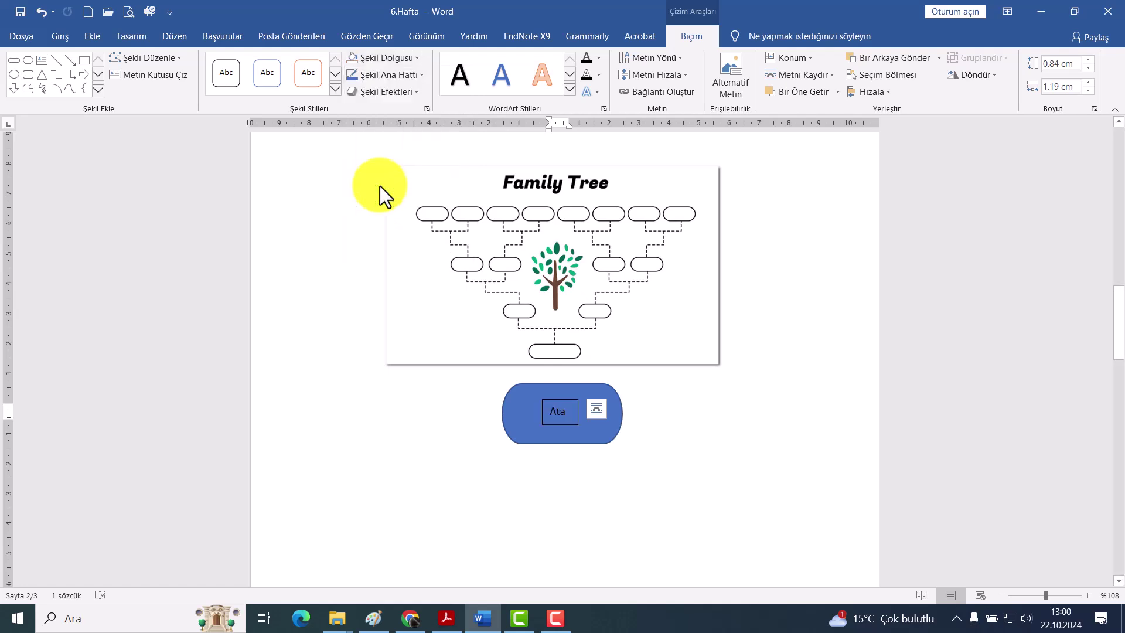
pyautogui.click(423, 76)
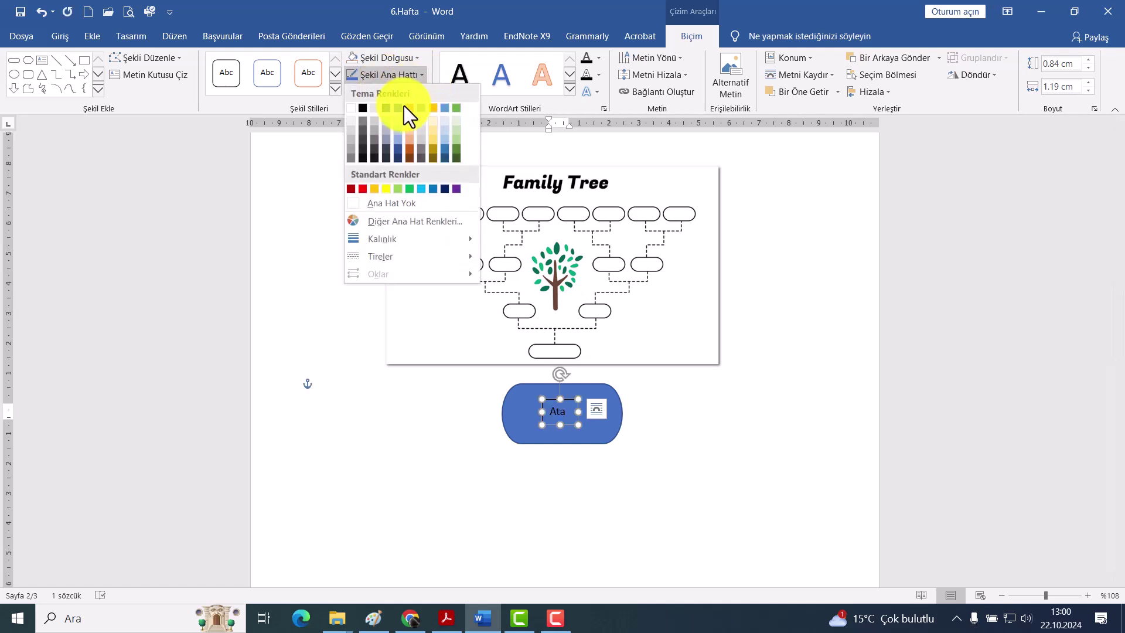
pyautogui.click(385, 203)
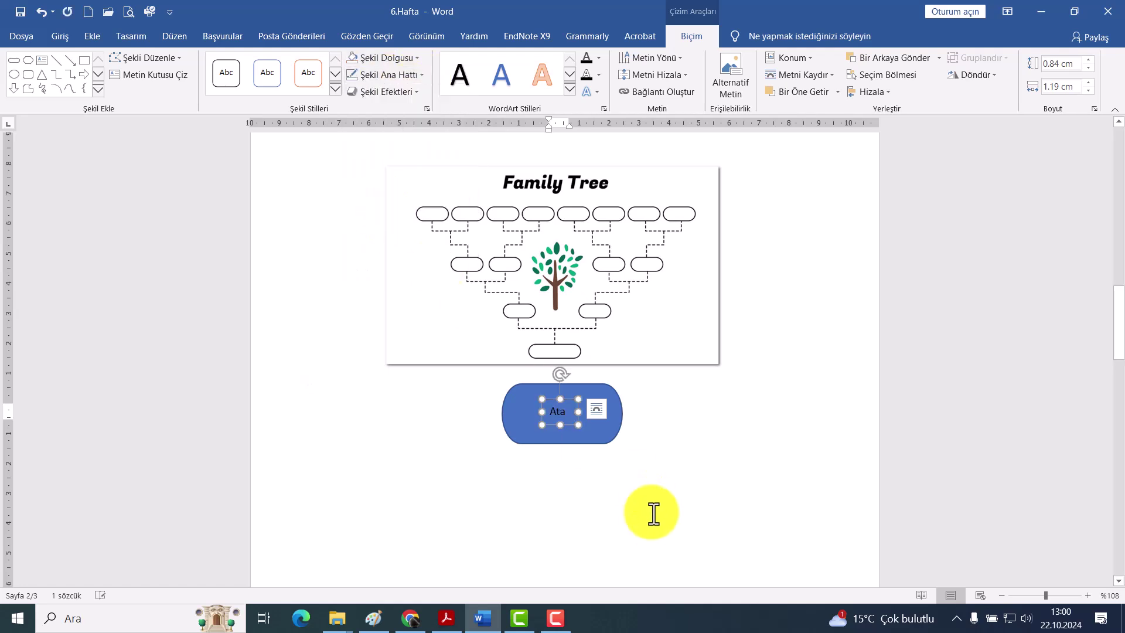
pyautogui.click(571, 448)
pyautogui.click(556, 398)
# Undo twice to remove the Ata label, leaving the pill empty
pyautogui.click(549, 398)
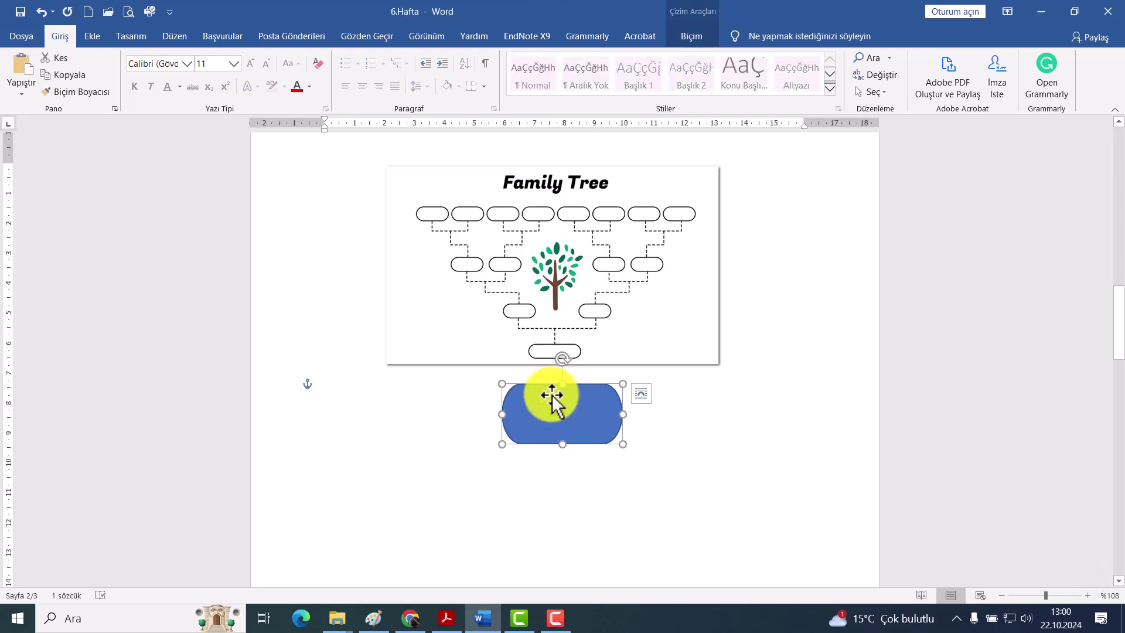
pyautogui.write('Ata')
pyautogui.click(647, 505)
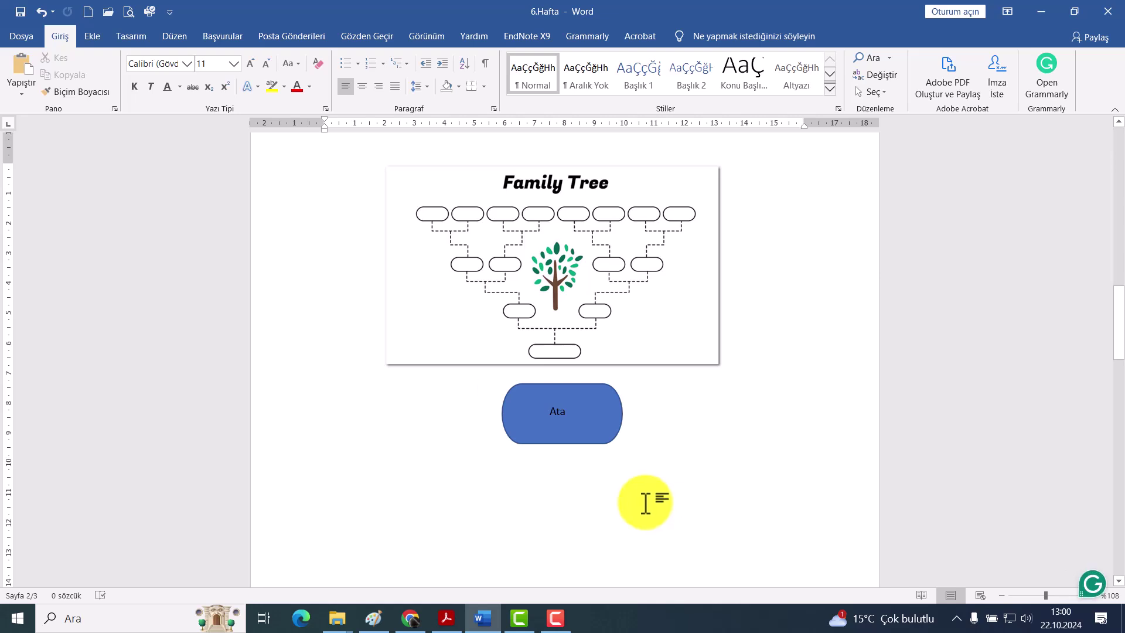
pyautogui.hotkey('ctrl', 'z')
pyautogui.hotkey('ctrl', 'z')
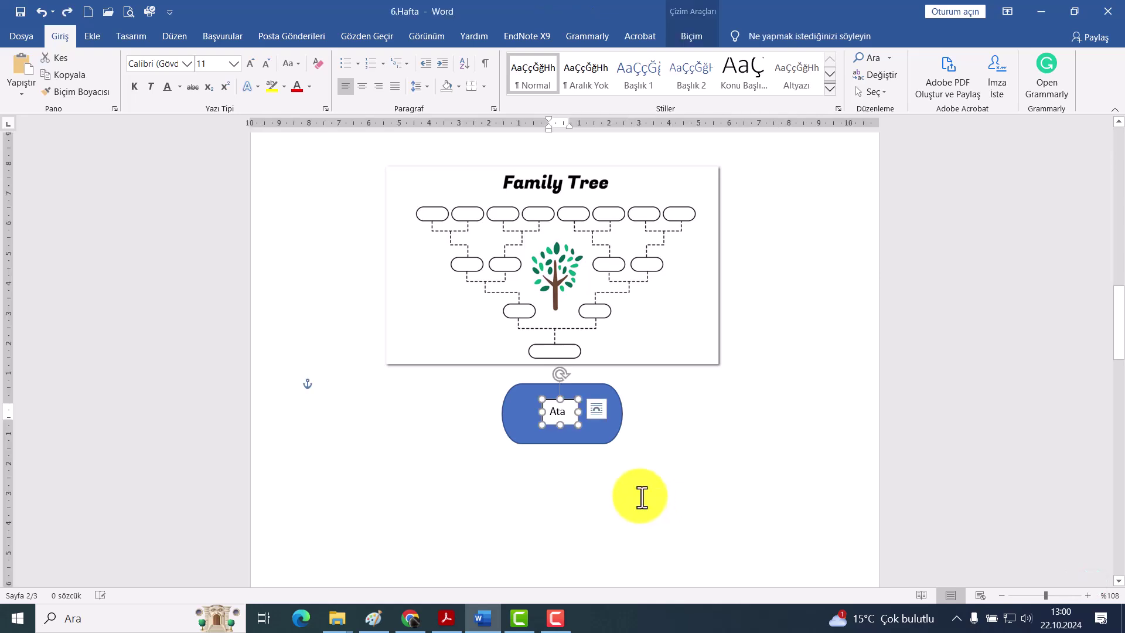
pyautogui.hotkey('ctrl', 'z')
pyautogui.hotkey('ctrl', 'z')
pyautogui.hotkey('ctrl', 'z')
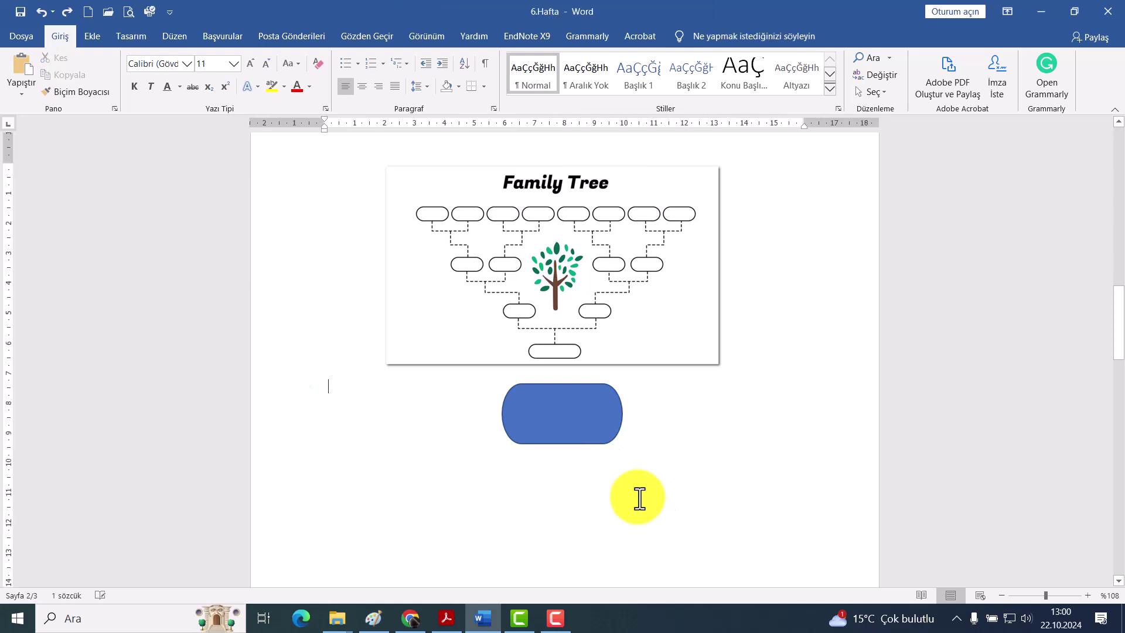
pyautogui.scroll(-2, 615, 433)
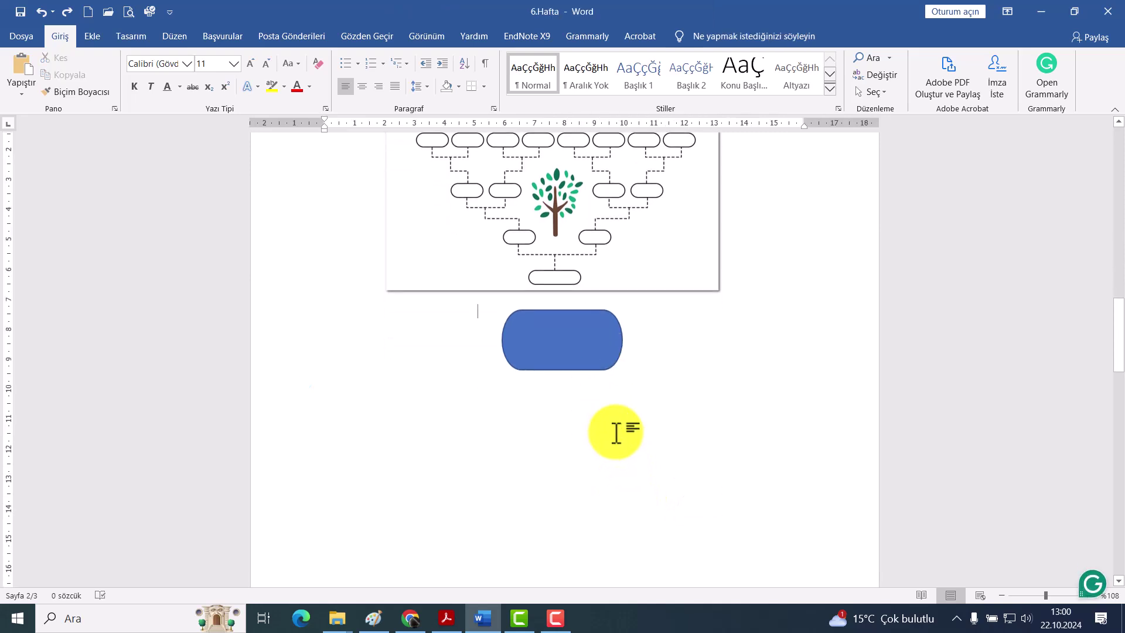
pyautogui.scroll(1, 615, 434)
# Draw a new text box, type the first name, and shrink it onto the blue pill
pyautogui.click(92, 36)
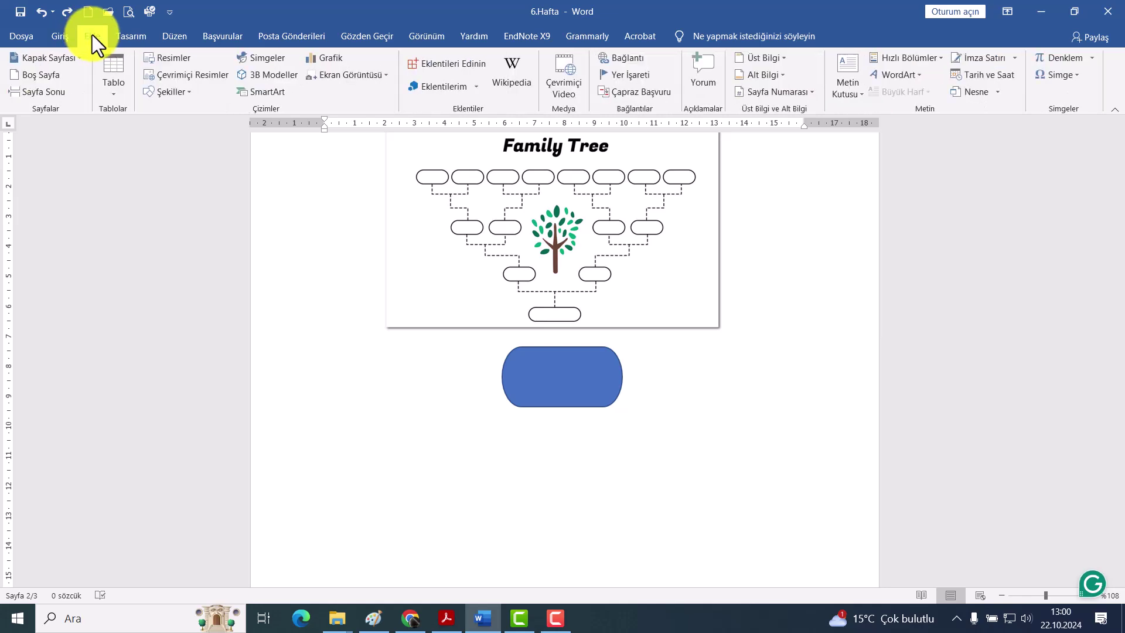
pyautogui.click(190, 93)
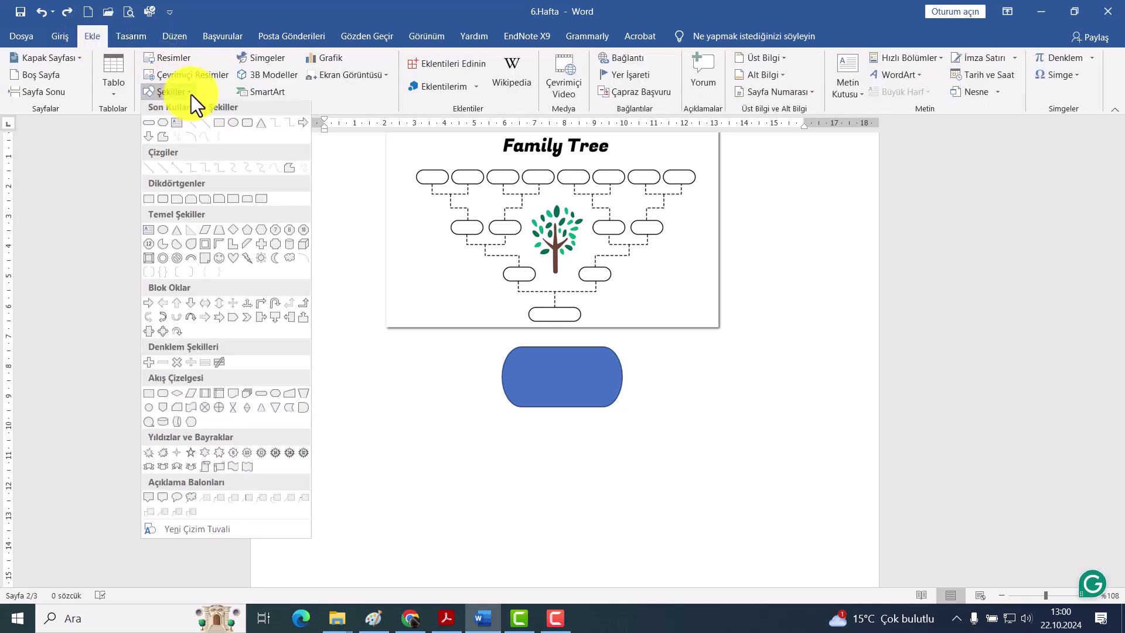
pyautogui.click(177, 129)
pyautogui.moveTo(526, 452)
pyautogui.mouseDown()
pyautogui.moveTo(600, 513)
pyautogui.moveTo(639, 501)
pyautogui.mouseUp()
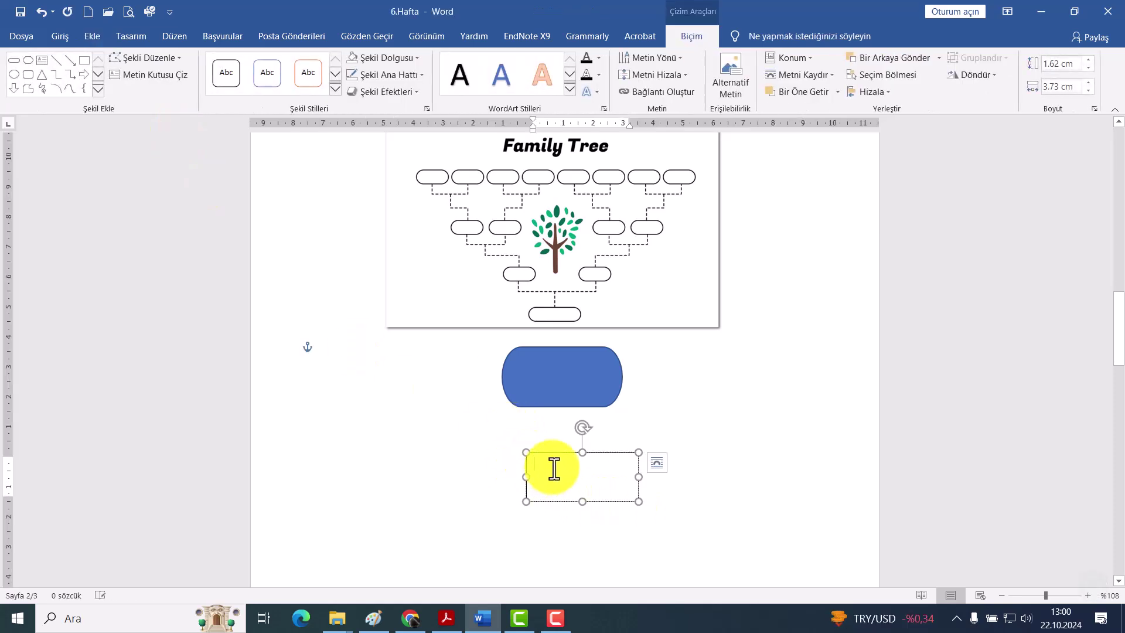
pyautogui.write('A')
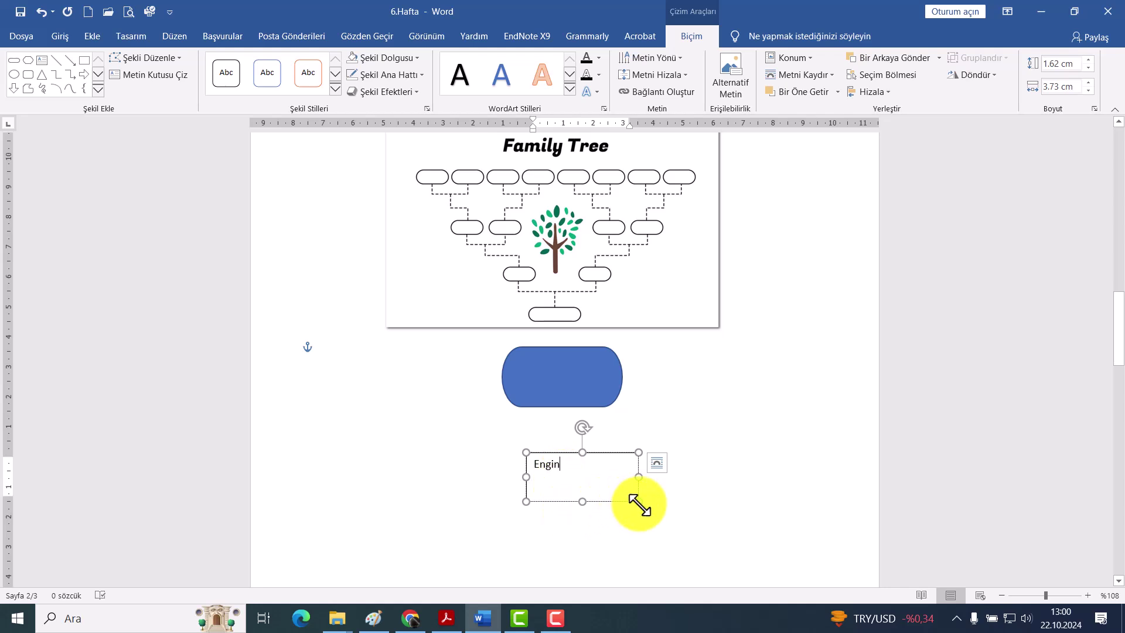
pyautogui.moveTo(637, 502)
pyautogui.mouseDown()
pyautogui.moveTo(576, 485)
pyautogui.moveTo(549, 362)
pyautogui.mouseUp()
pyautogui.click(548, 376)
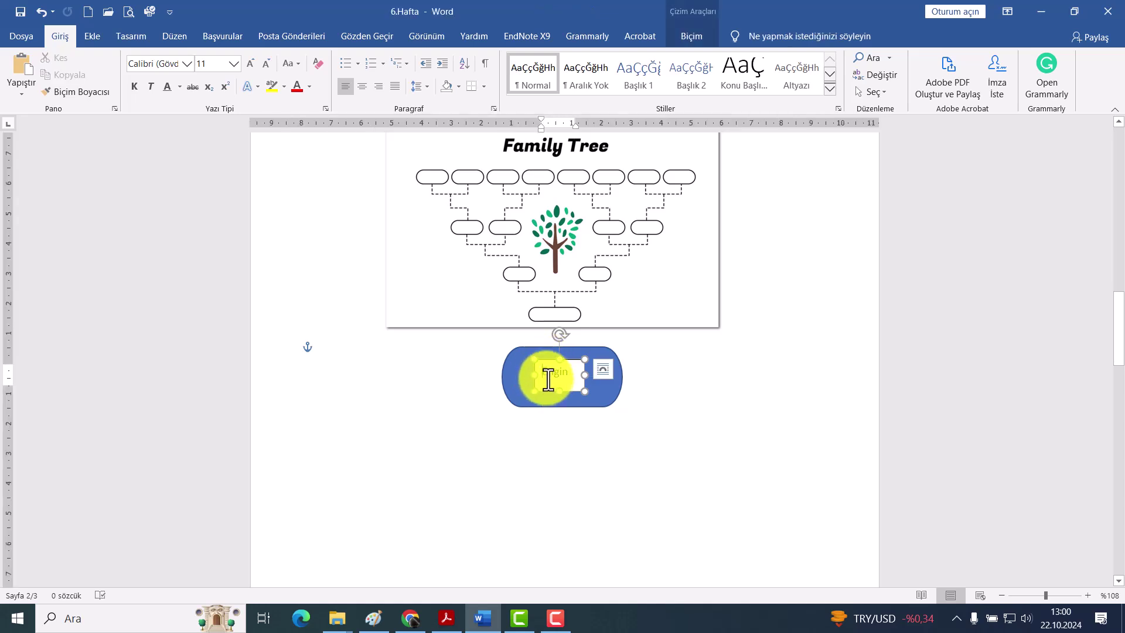
# Set the name text box to No Fill and No Outline
pyautogui.doubleClick(549, 366)
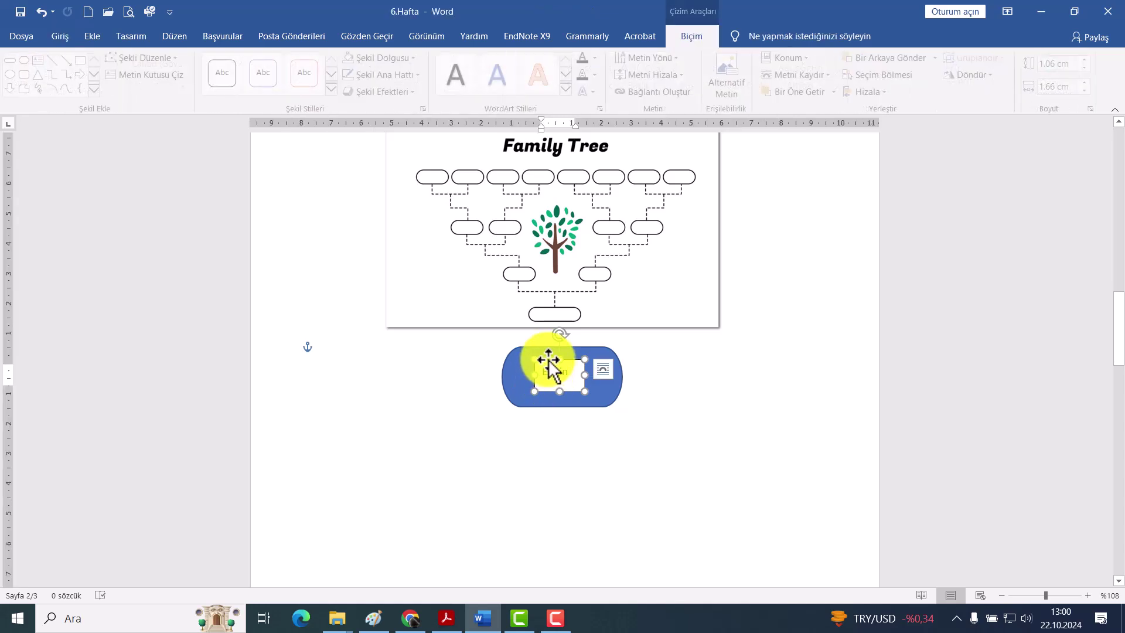
pyautogui.write('Engin')
pyautogui.click(417, 58)
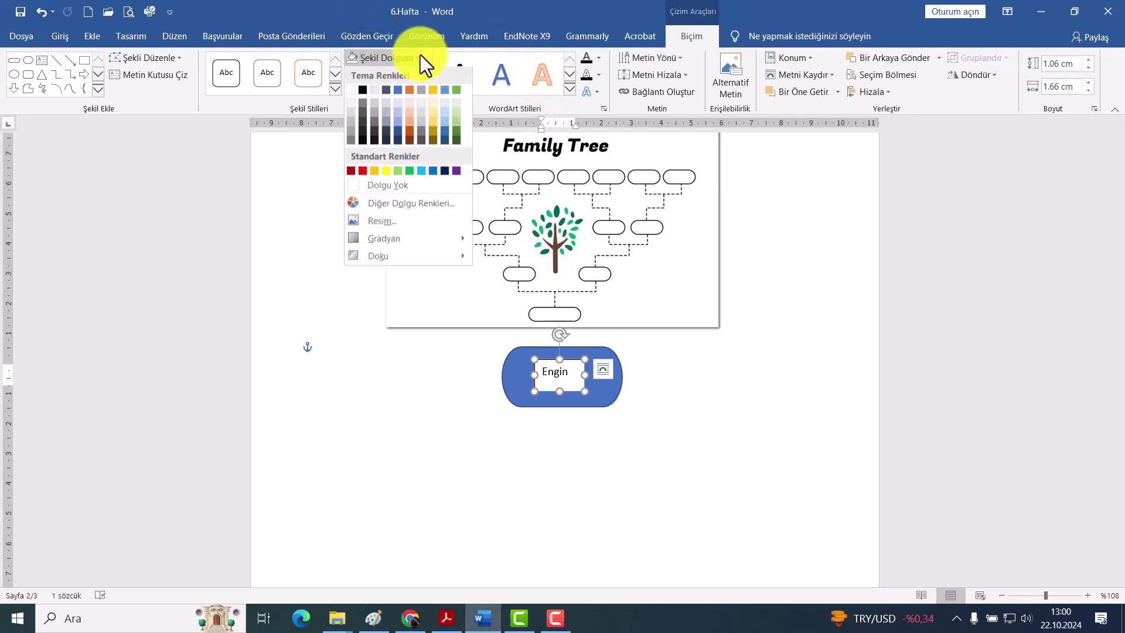
pyautogui.click(385, 185)
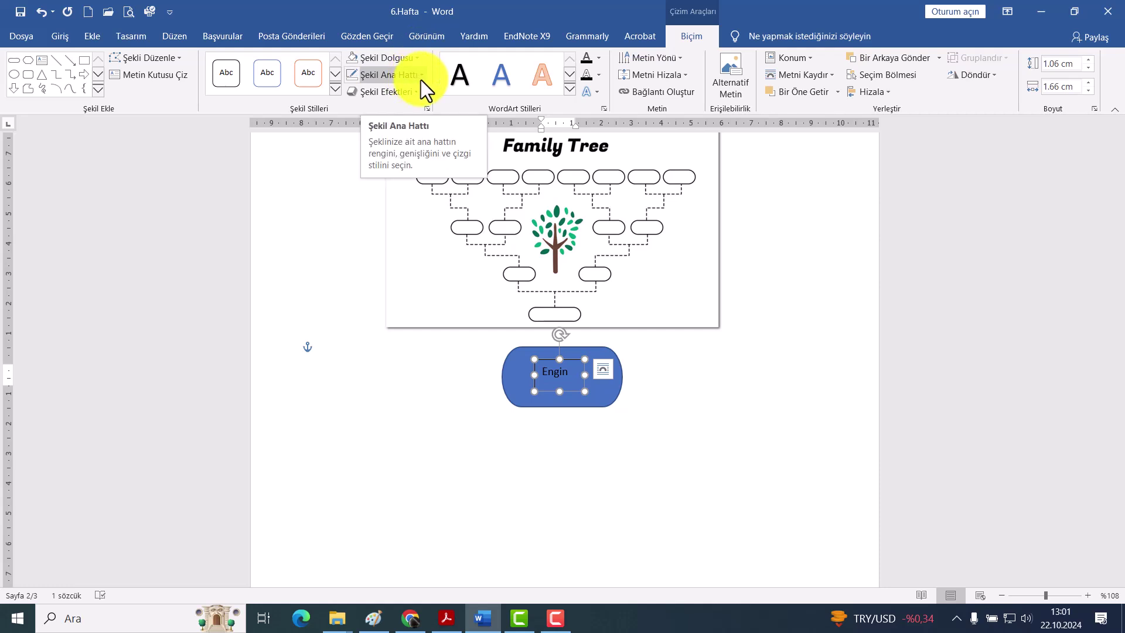
pyautogui.click(421, 80)
pyautogui.click(387, 205)
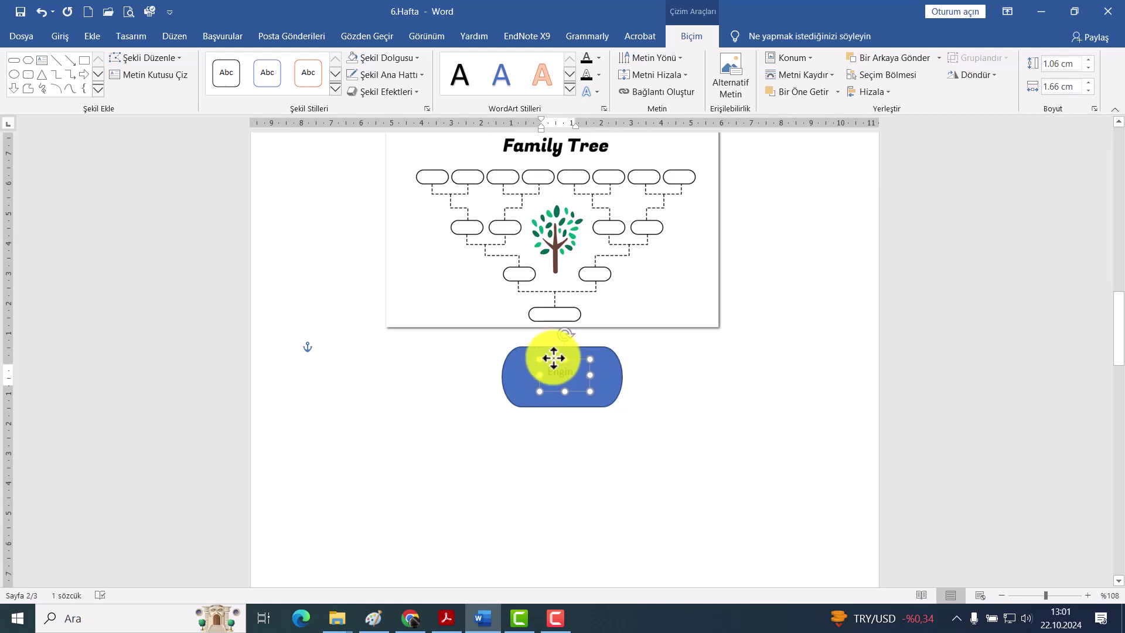
# Nudge the name label with the arrow keys until it is centred in the pill
pyautogui.moveTo(551, 358); pyautogui.dragTo(551, 362)
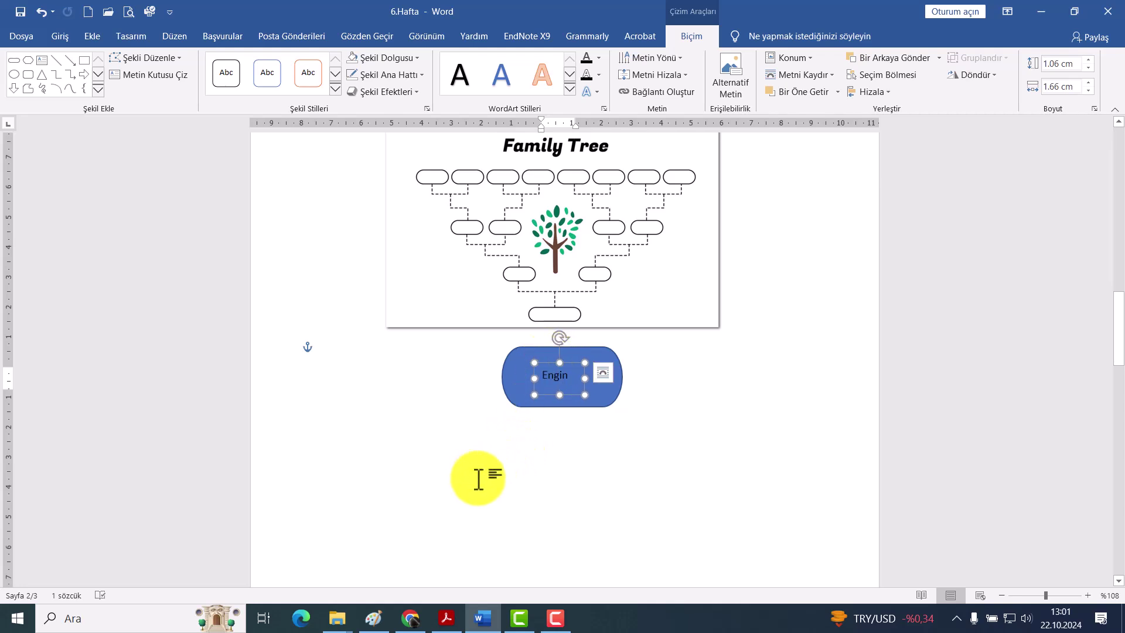
pyautogui.press('Right')
pyautogui.press('Right')
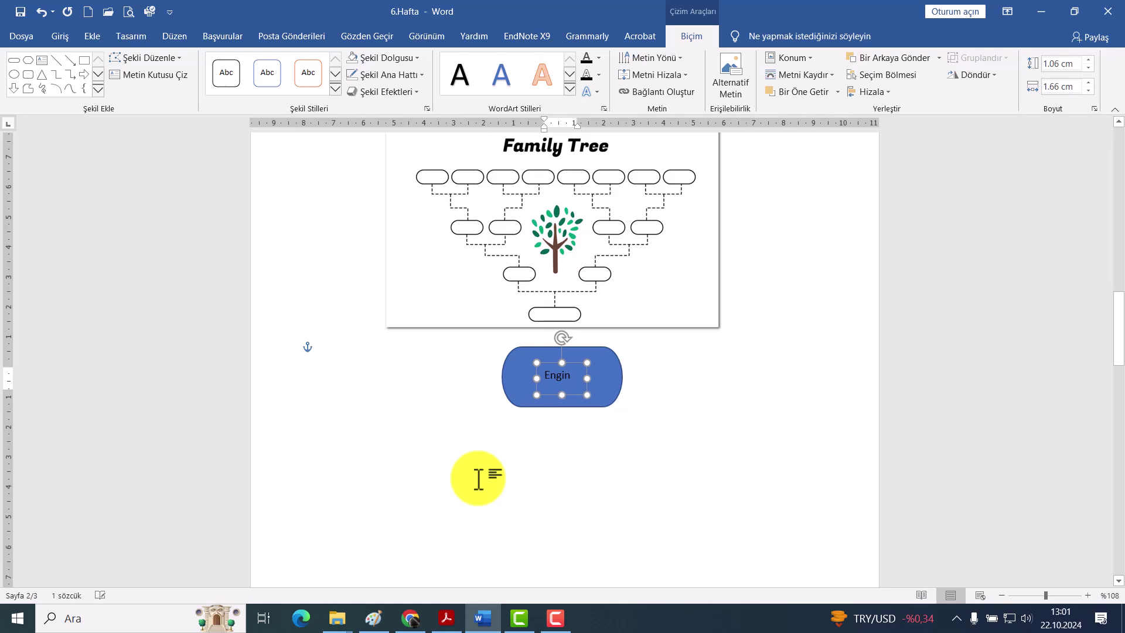
pyautogui.press('Left')
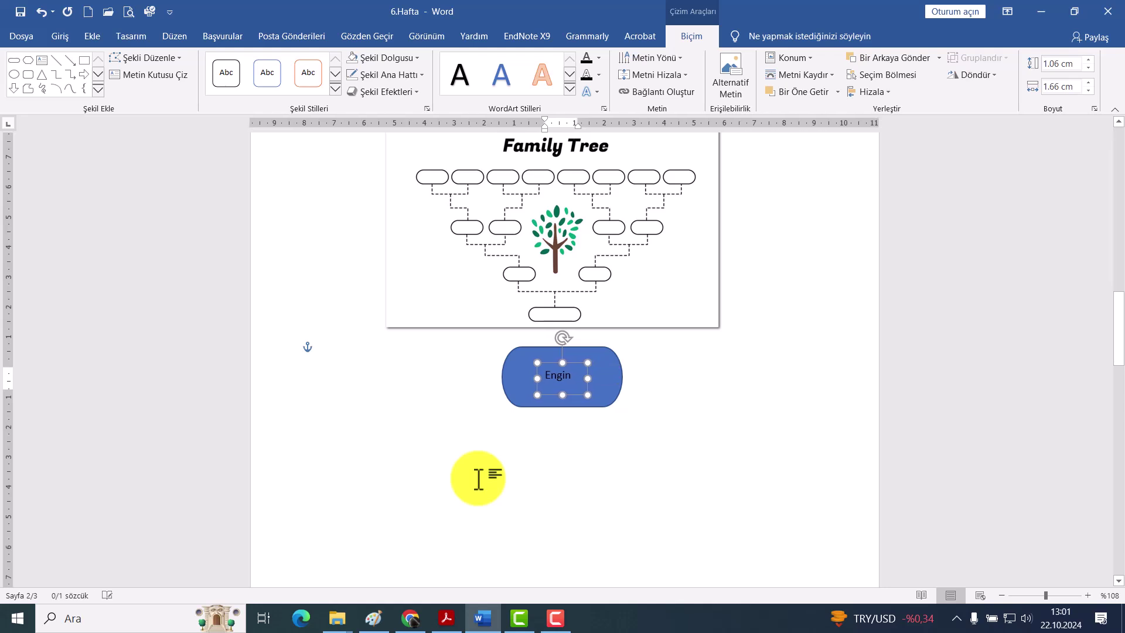
pyautogui.press('Down')
pyautogui.press('Up')
pyautogui.press('Up')
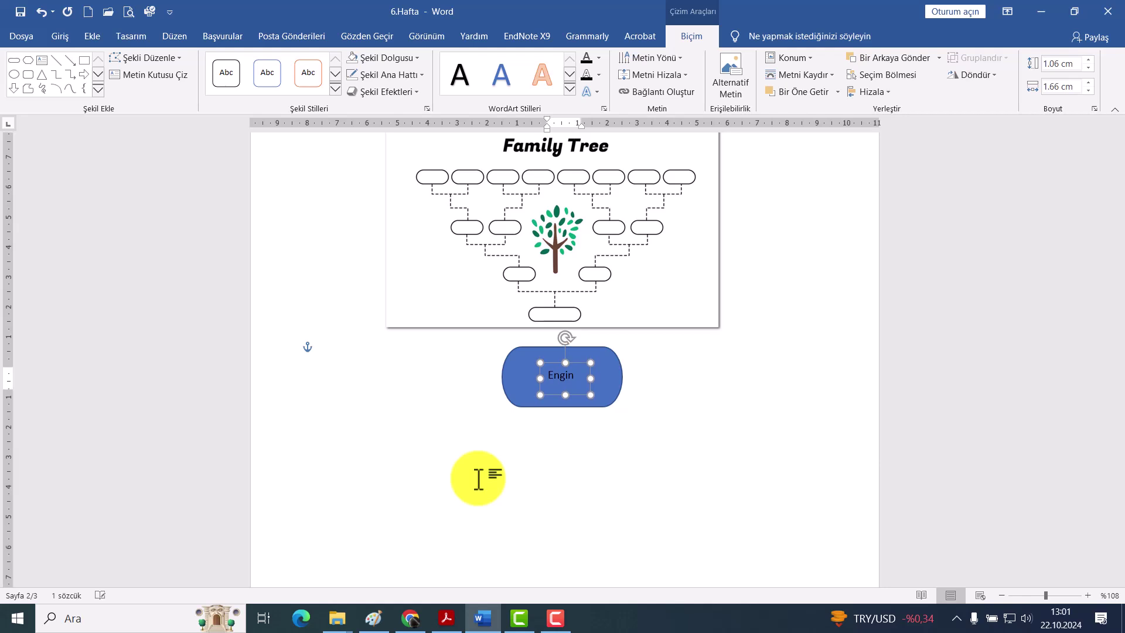
pyautogui.press('Left')
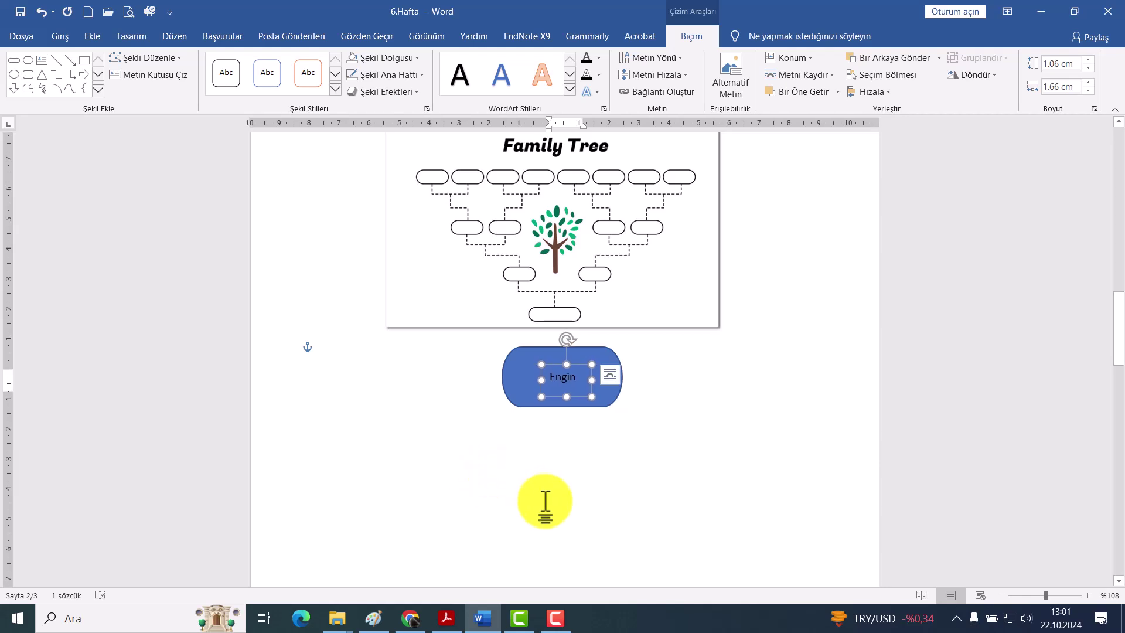
pyautogui.click(499, 434)
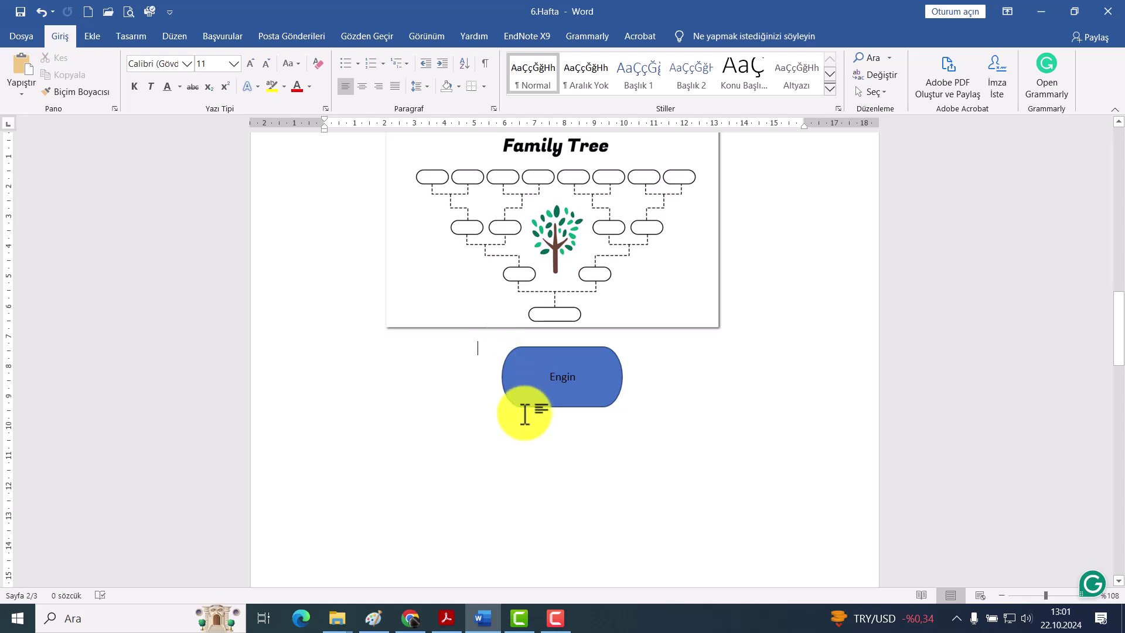
# Duplicate the blue rounded name box into an empty copy placed below and to its left
pyautogui.click(95, 36)
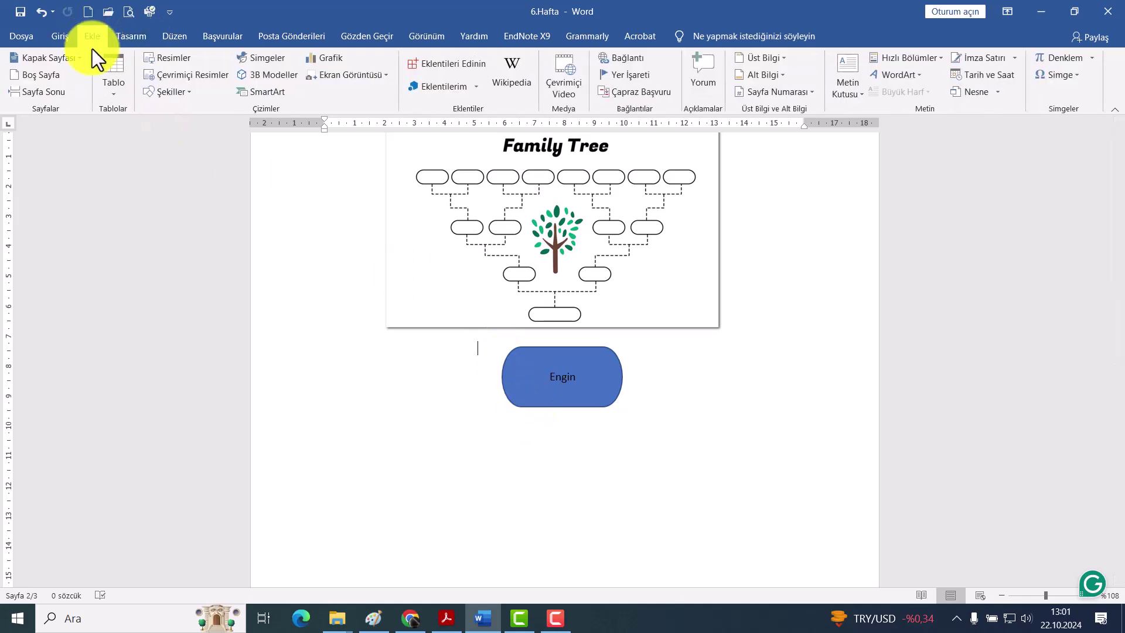
pyautogui.click(191, 92)
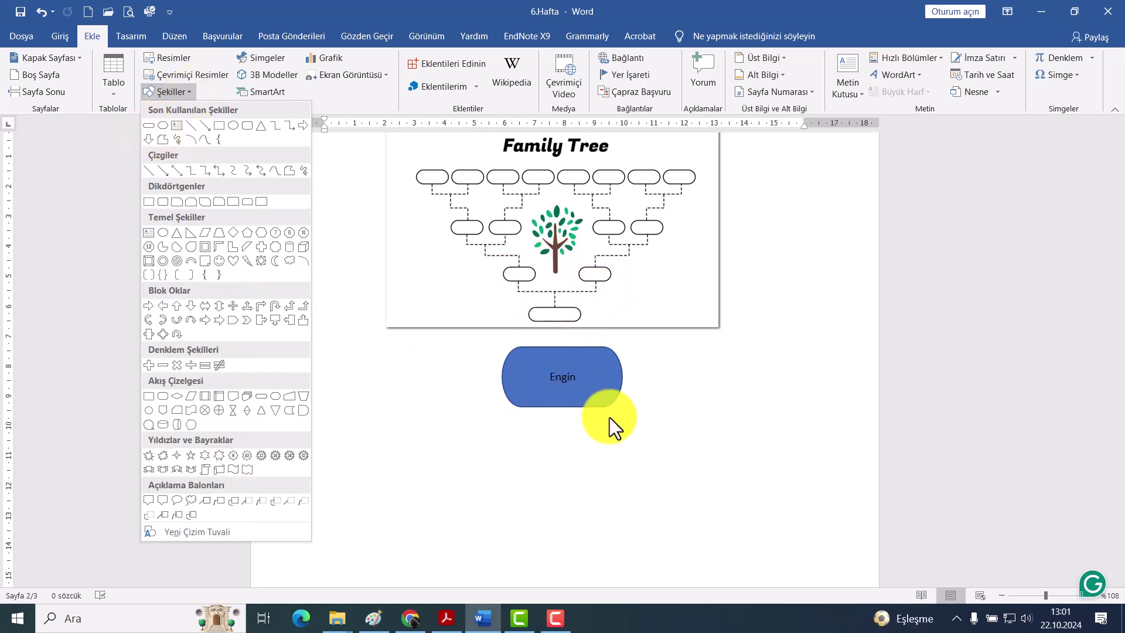
pyautogui.click(535, 430)
pyautogui.click(509, 386)
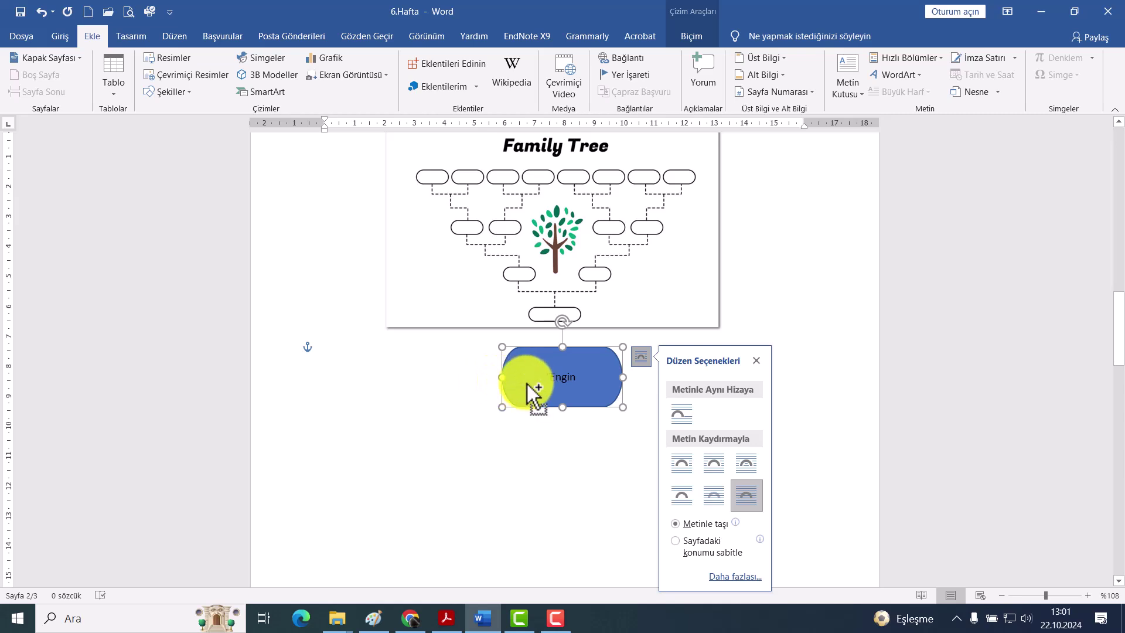
pyautogui.moveTo(527, 387); pyautogui.dragTo(378, 453)
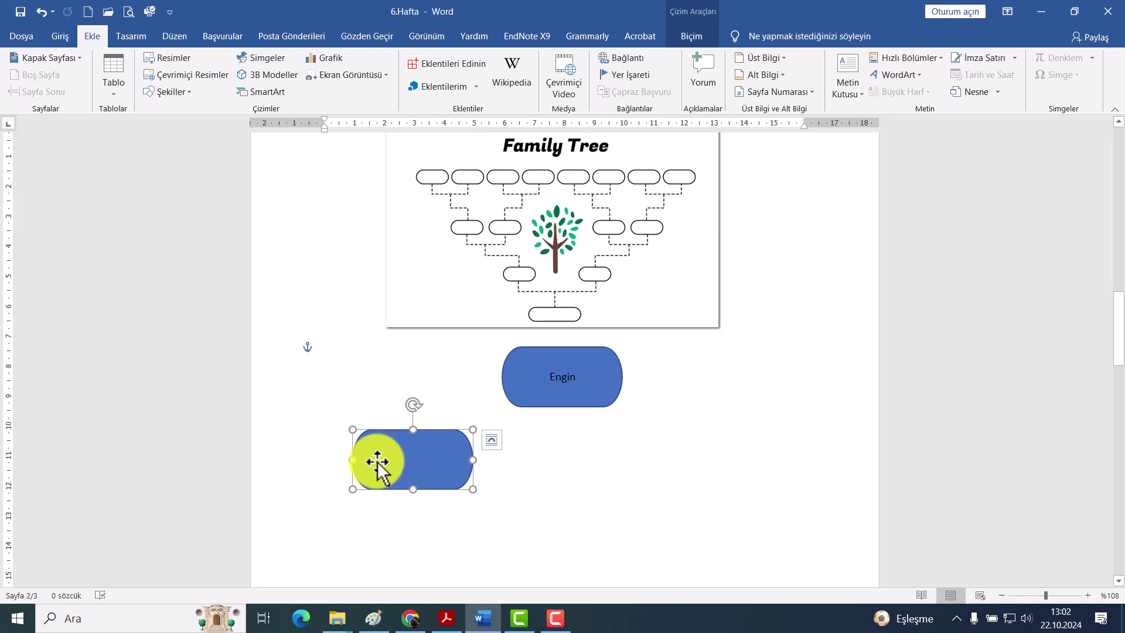
pyautogui.moveTo(378, 463); pyautogui.dragTo(445, 466)
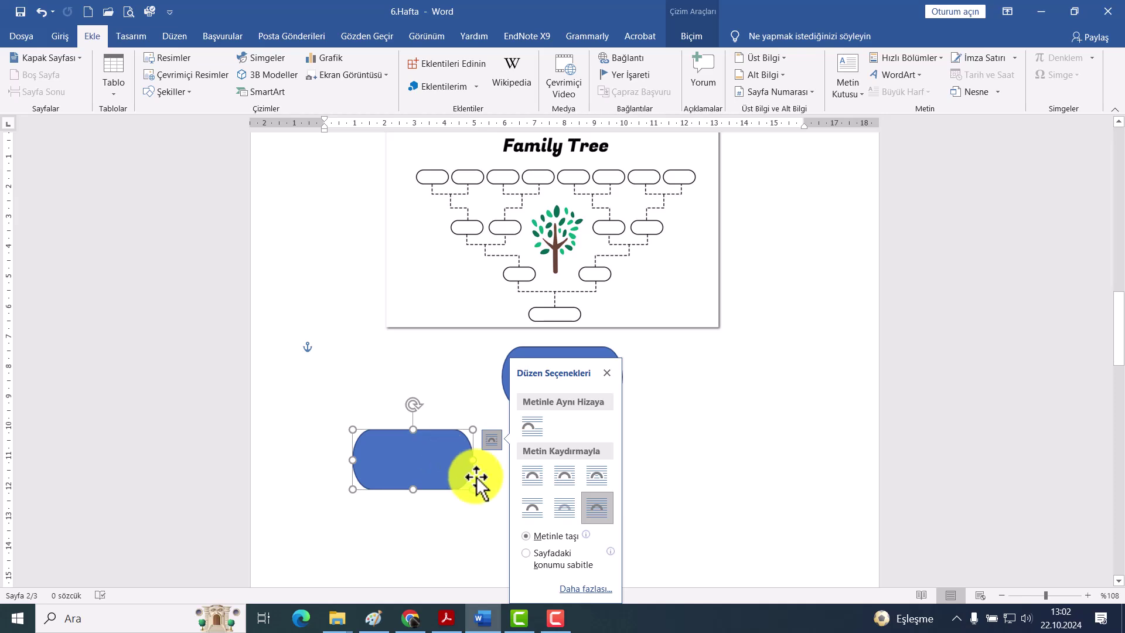
pyautogui.click(442, 520)
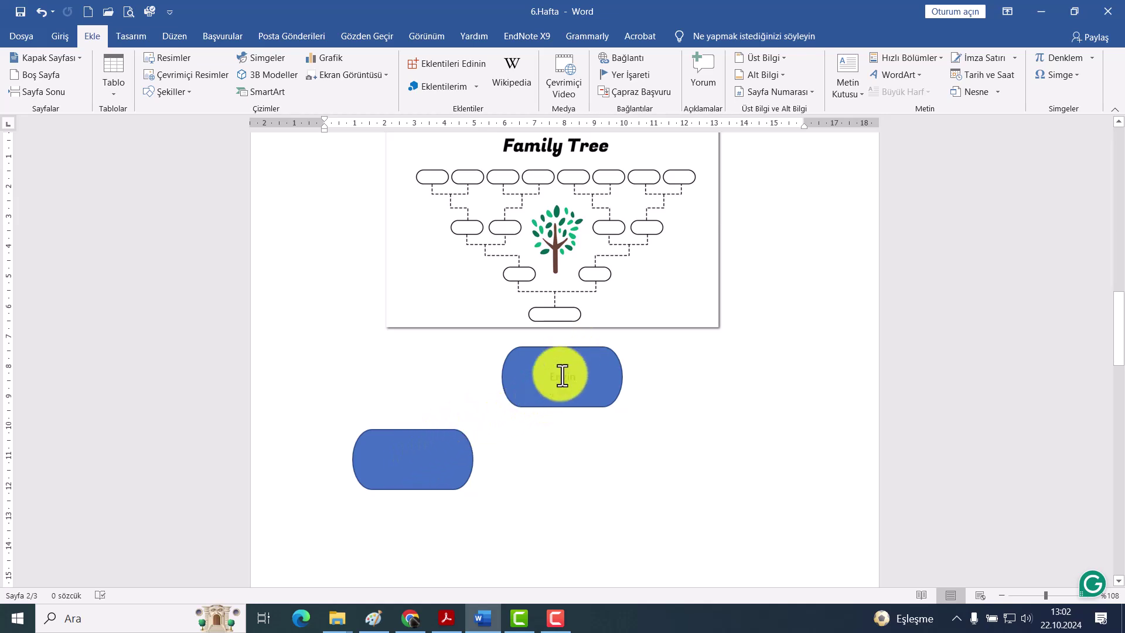
# Copy the Engin name label into the lower blue pill so both boxes read Engin
pyautogui.click(556, 368)
pyautogui.moveTo(547, 366); pyautogui.dragTo(400, 446)
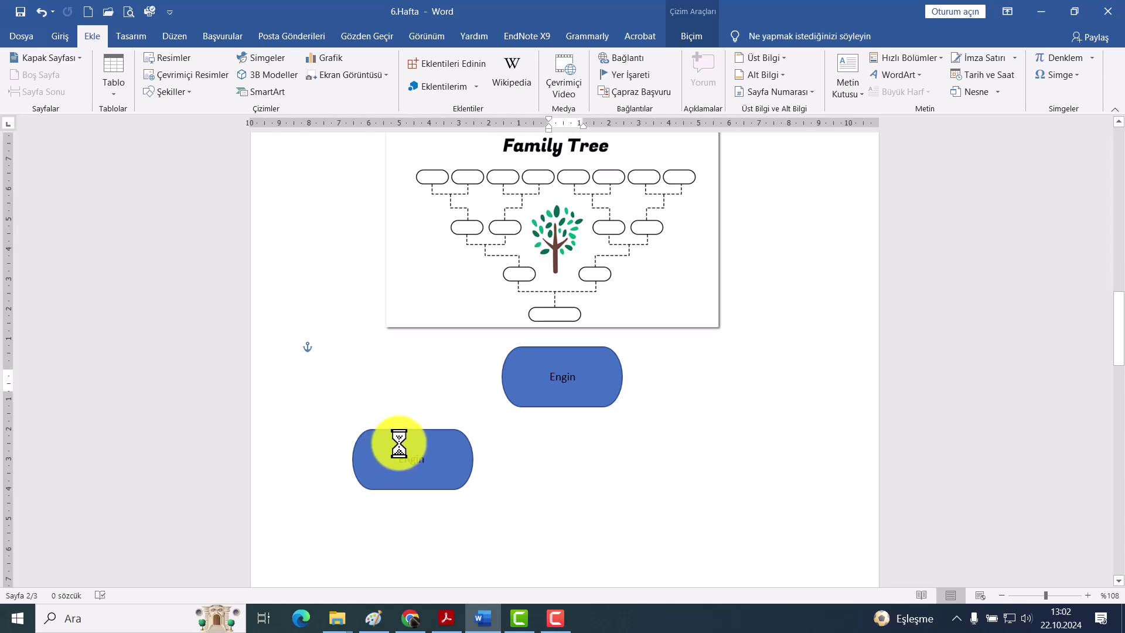
pyautogui.click(558, 377)
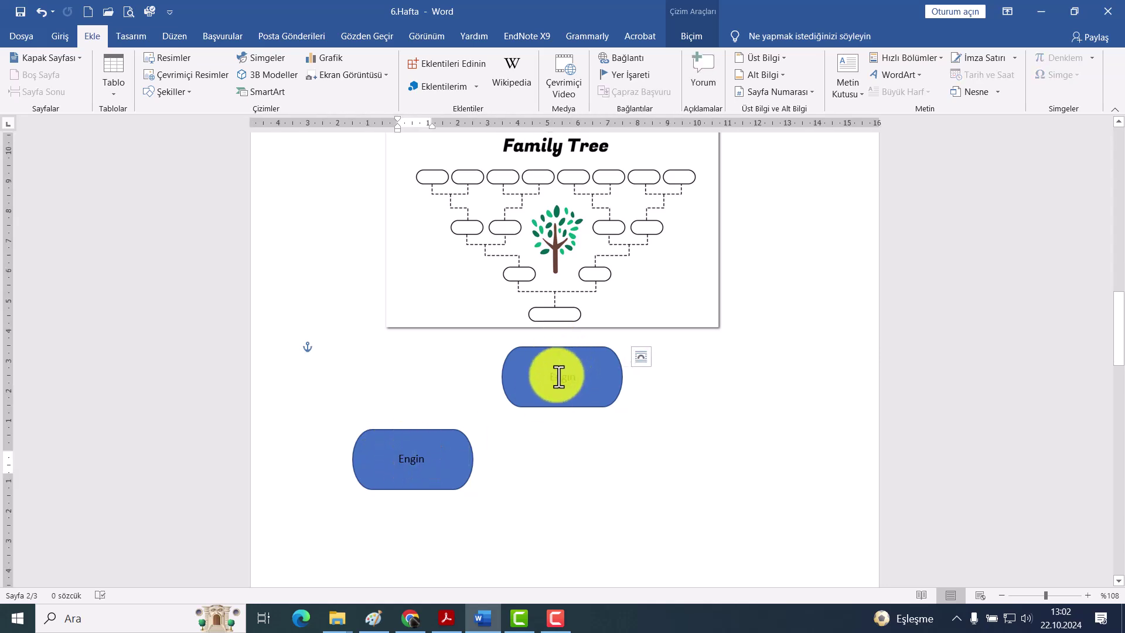
pyautogui.click(518, 414)
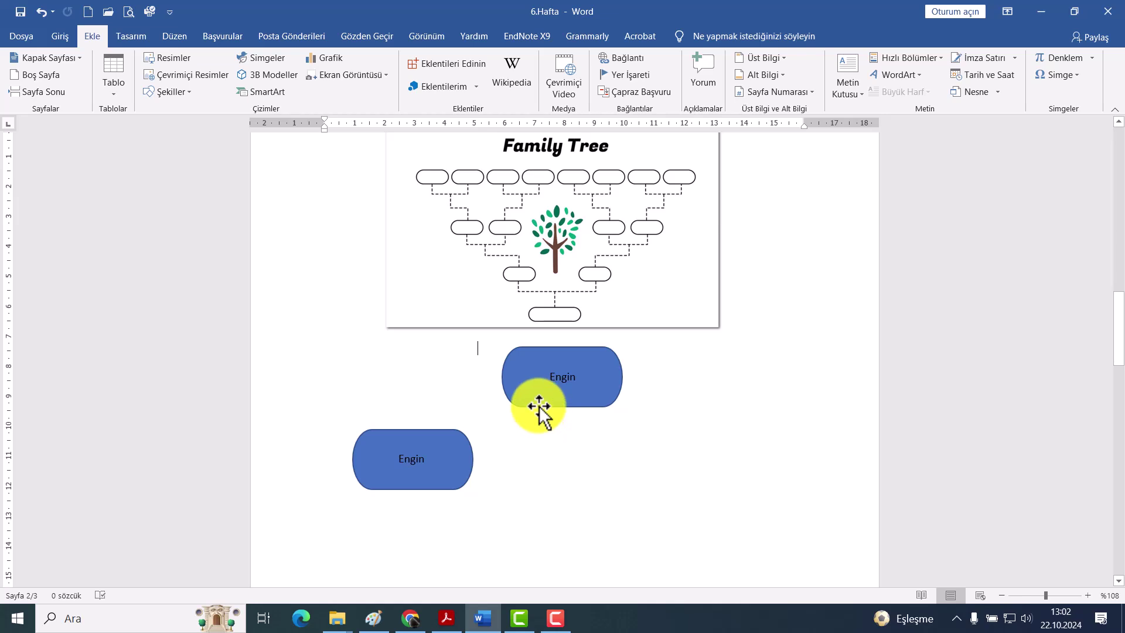
pyautogui.click(536, 393)
pyautogui.doubleClick(552, 380)
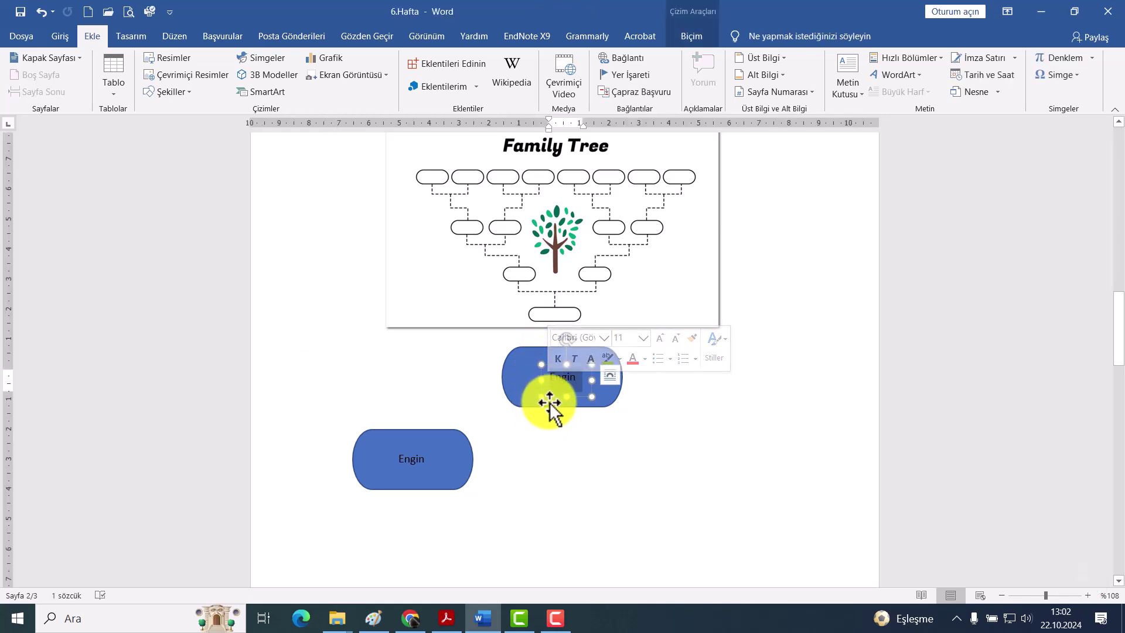
pyautogui.moveTo(549, 404); pyautogui.dragTo(531, 409)
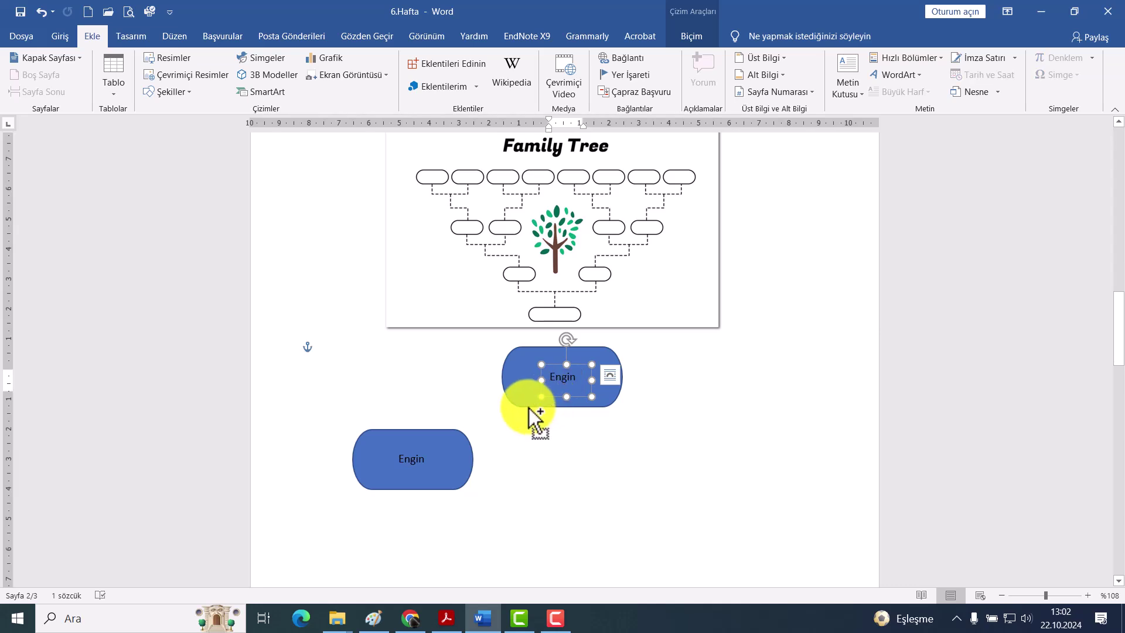
pyautogui.click(609, 491)
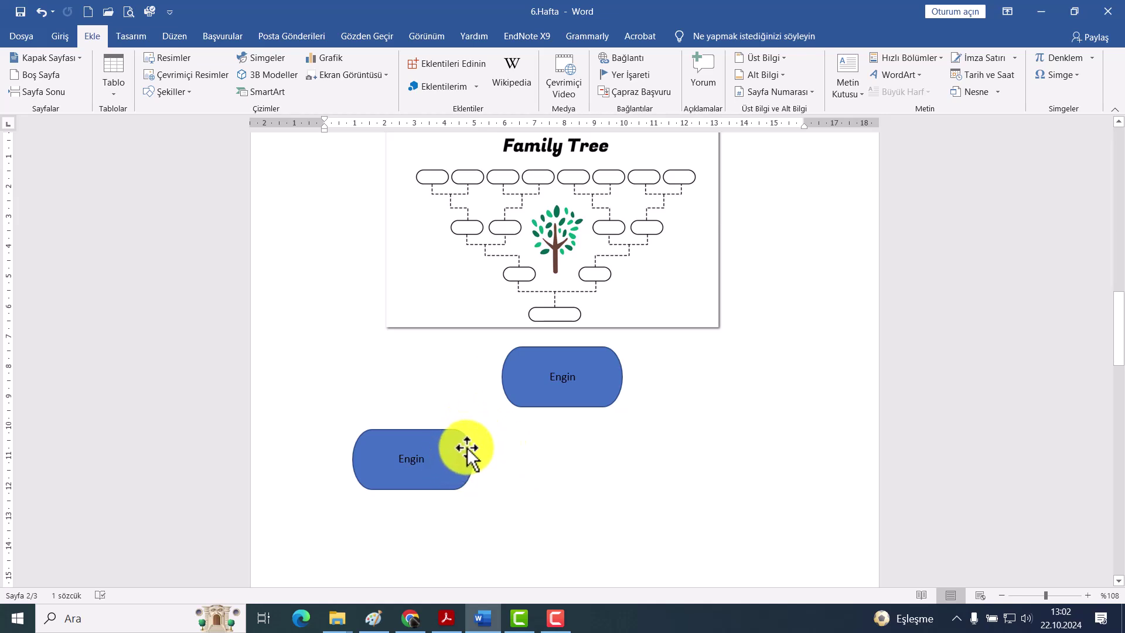
# Place a third name box at the lower right and rename the lower-left label to Ayberk
pyautogui.moveTo(465, 460); pyautogui.dragTo(773, 457)
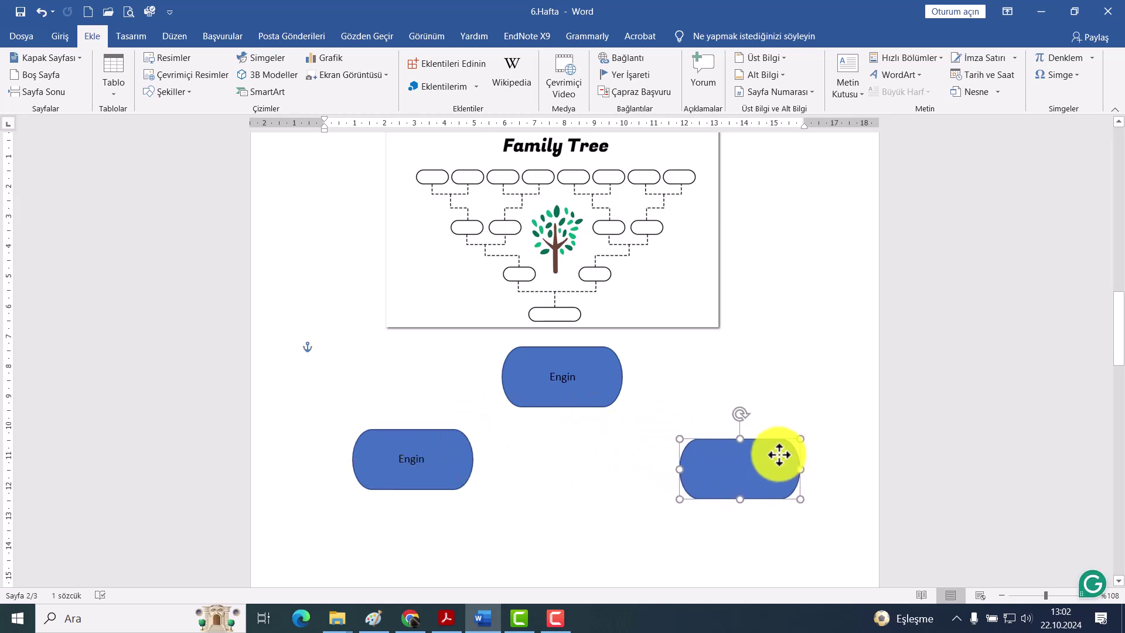
pyautogui.moveTo(773, 457); pyautogui.dragTo(769, 451)
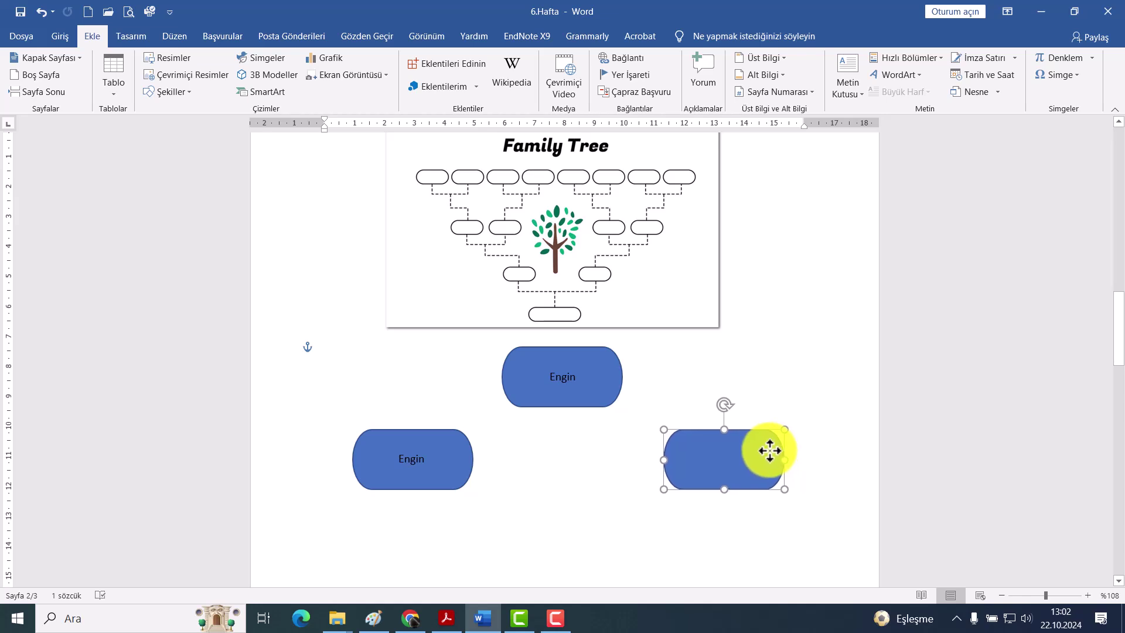
pyautogui.click(416, 469)
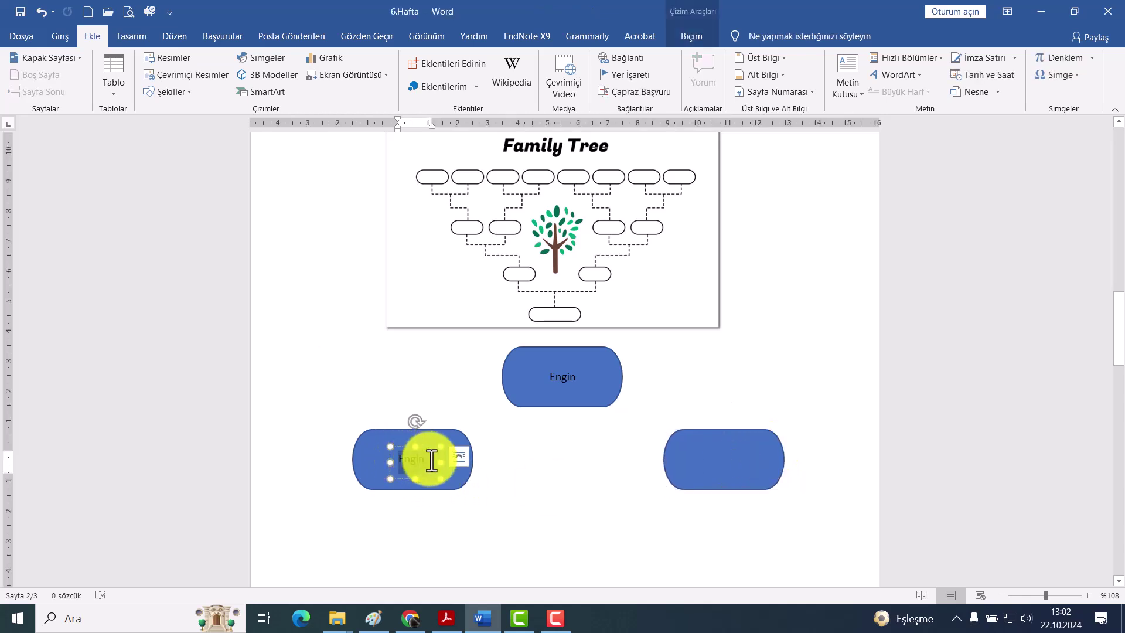
pyautogui.write('Ayberk')
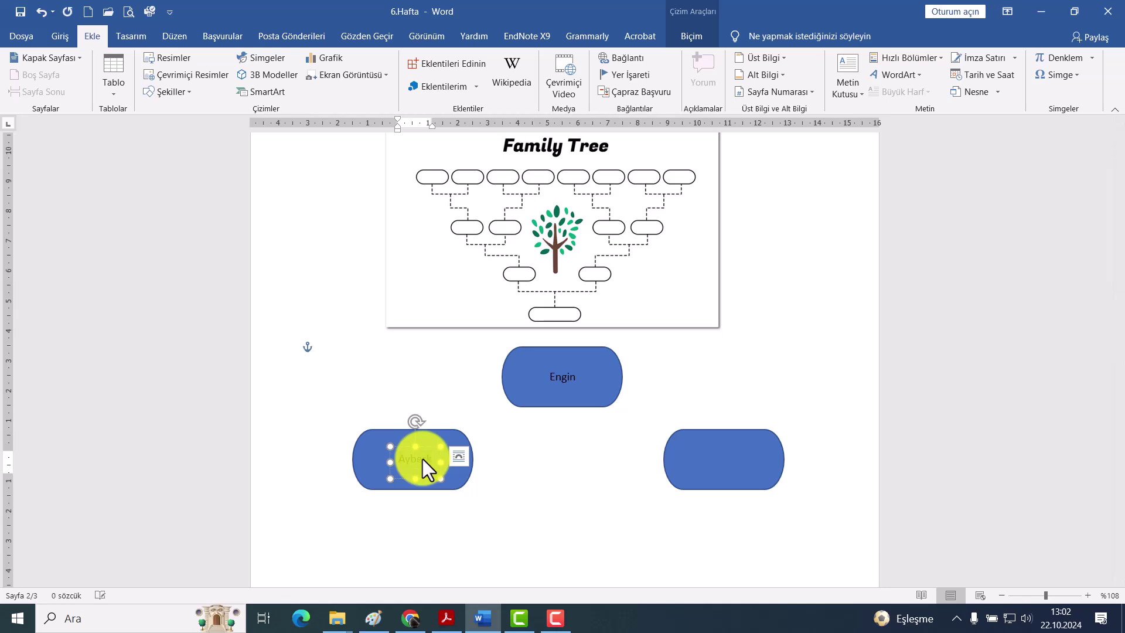
pyautogui.click(572, 477)
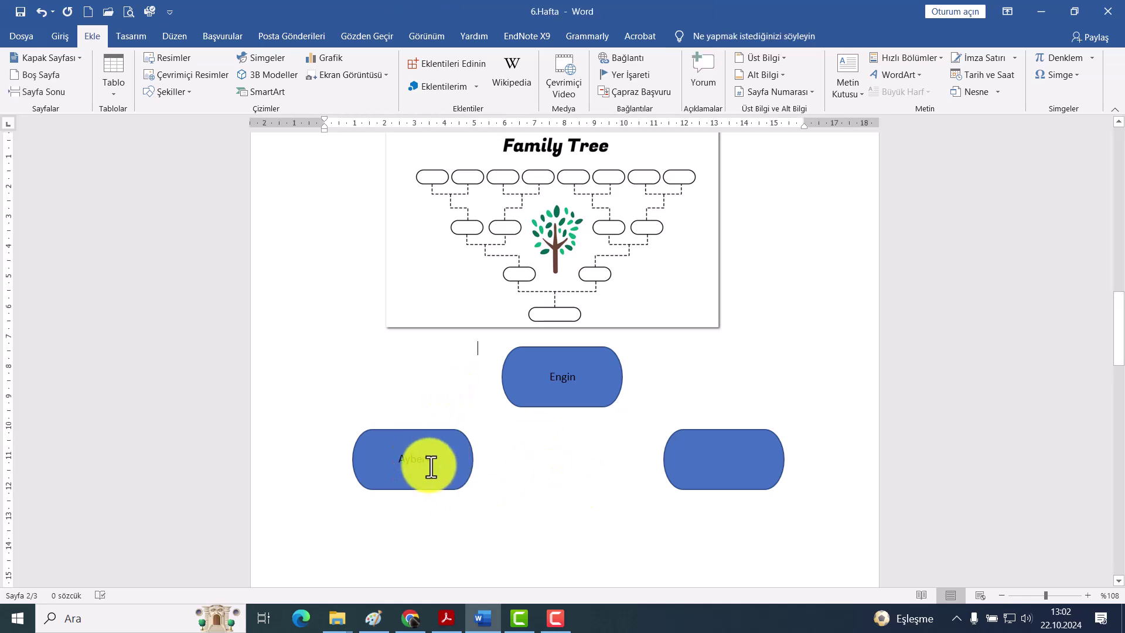
# Copy the Ayberk label into the right-hand box and change it to Nur
pyautogui.click(431, 467)
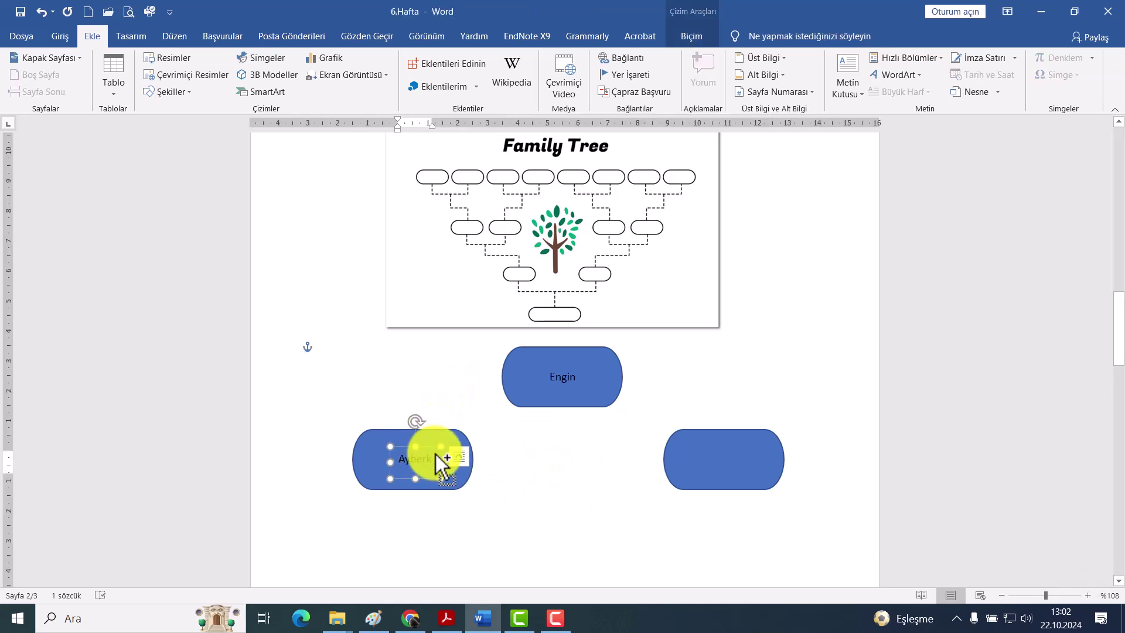
pyautogui.moveTo(435, 453); pyautogui.dragTo(721, 445)
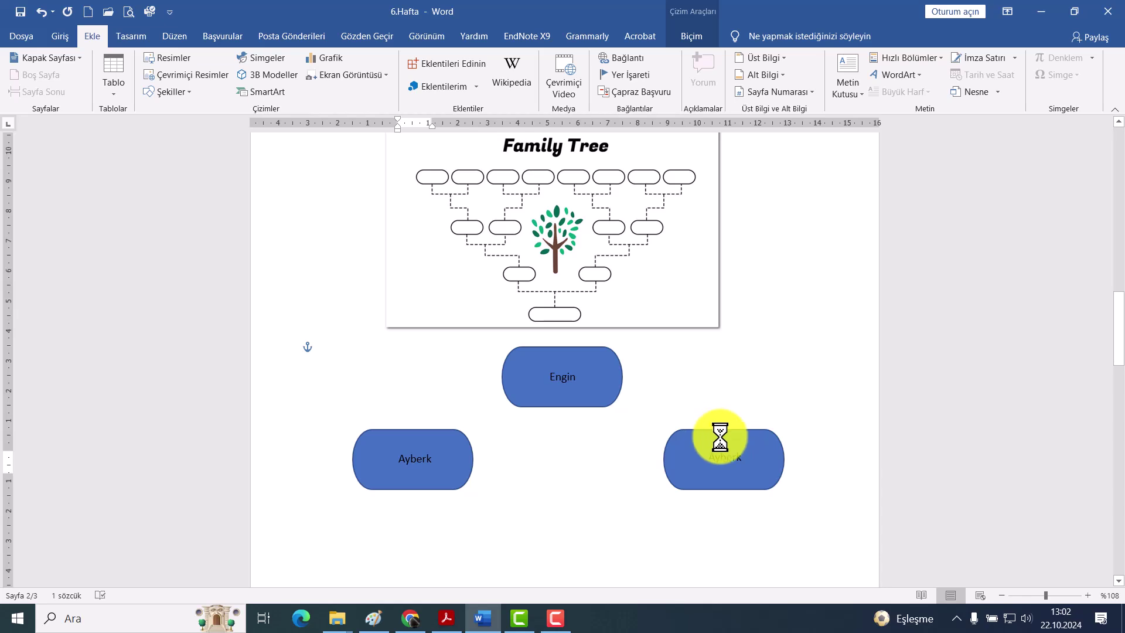
pyautogui.click(724, 449)
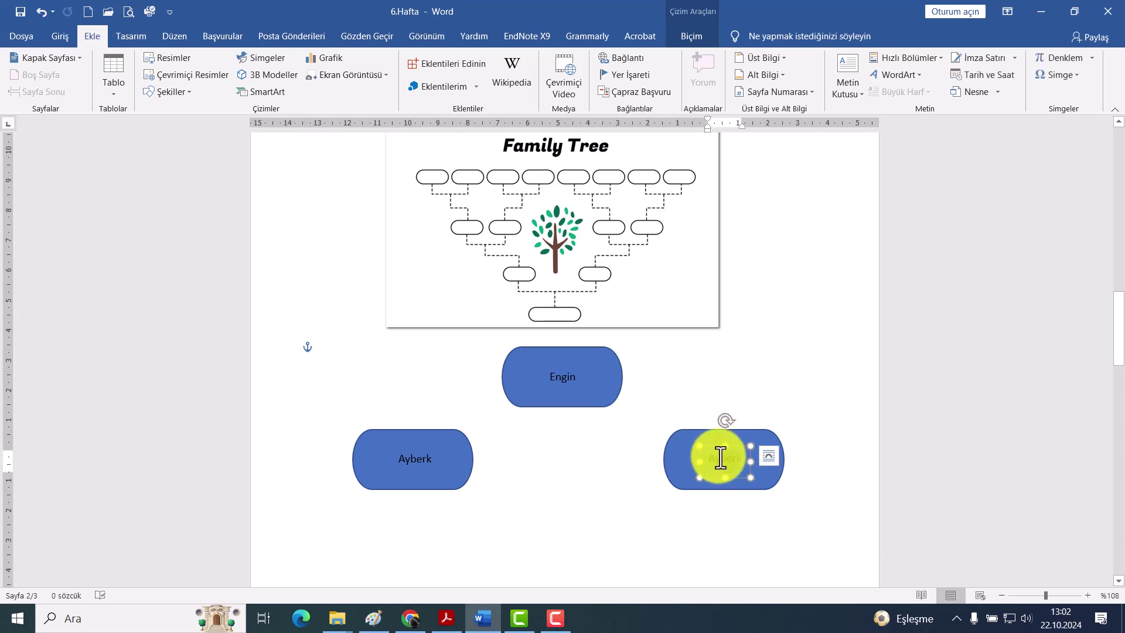
pyautogui.doubleClick(718, 458)
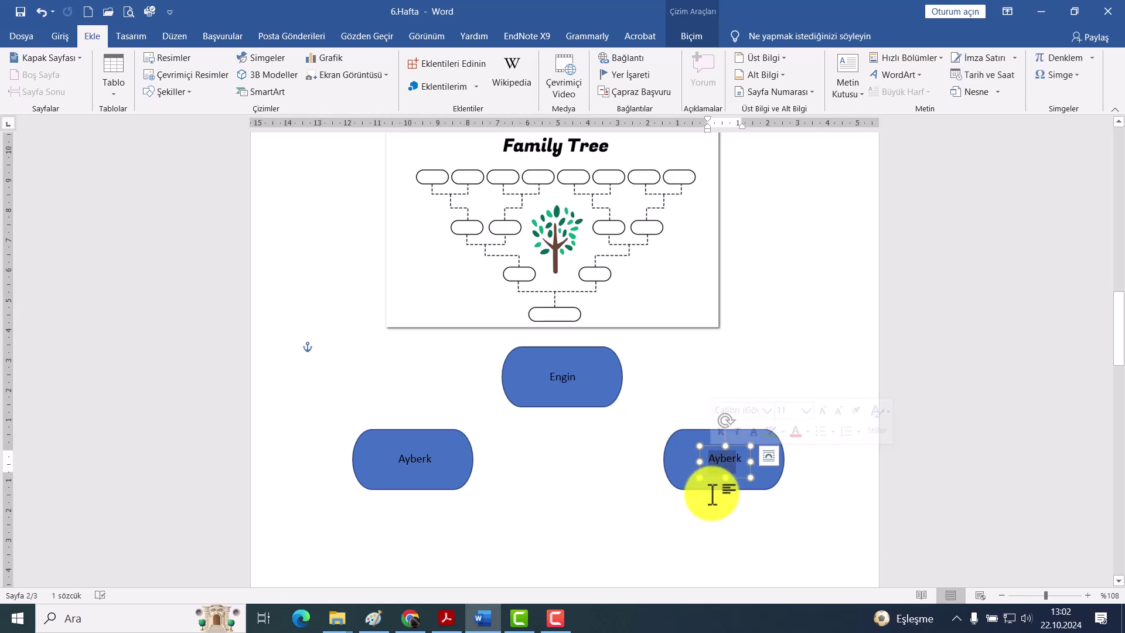
pyautogui.write('Nuk')
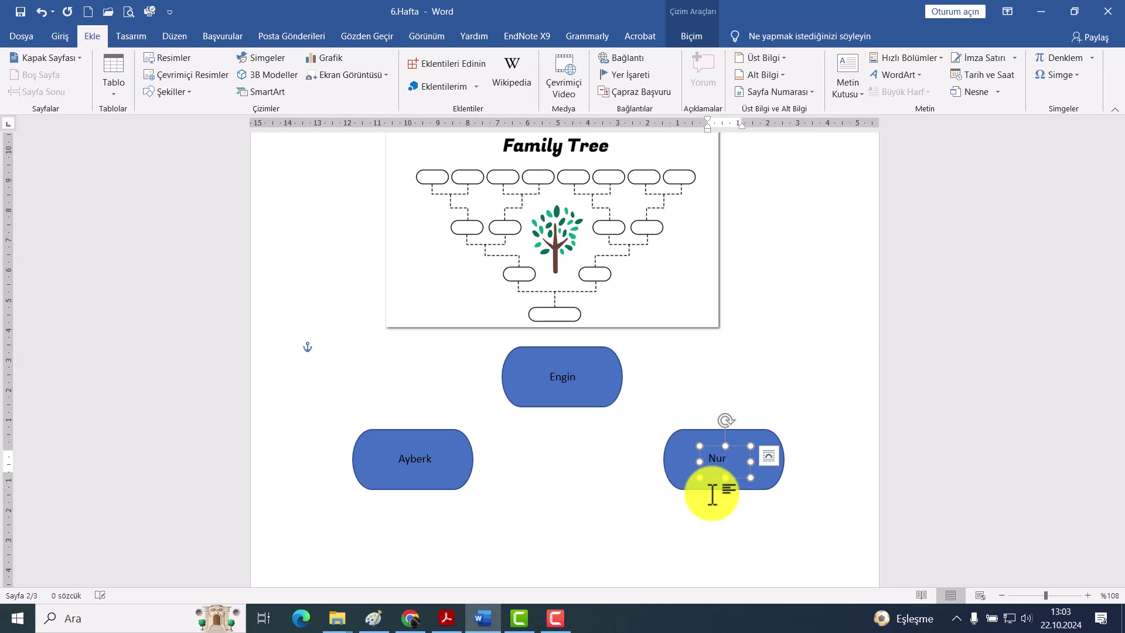
pyautogui.click(615, 468)
pyautogui.click(721, 453)
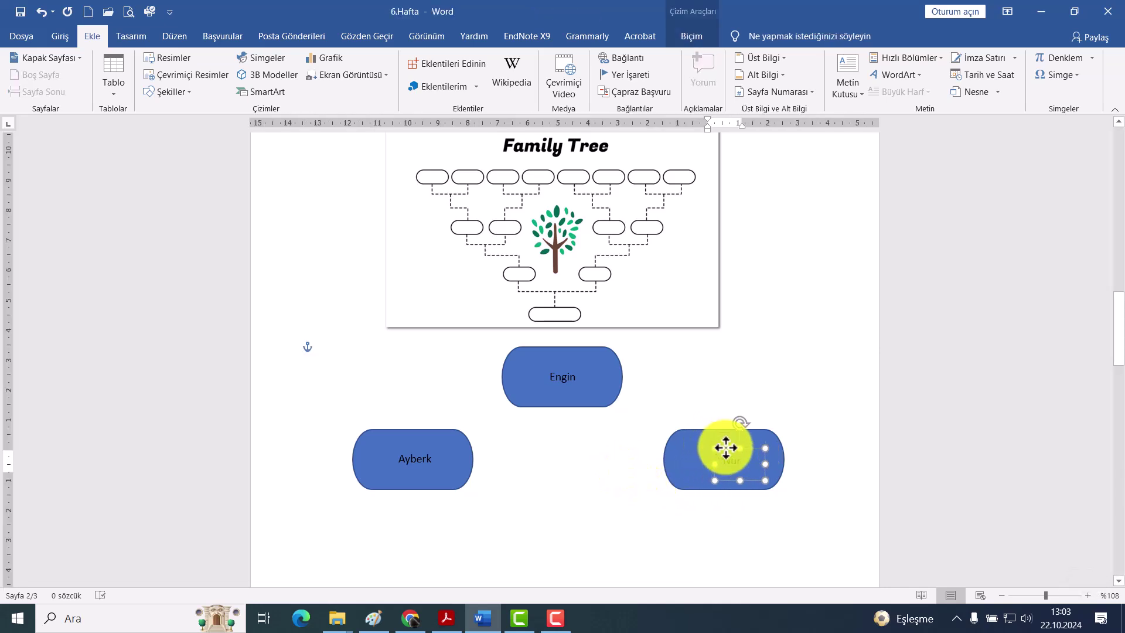
# Lower the Ayberk box slightly and centre the Nur and Ayberk labels vertically in their boxes
pyautogui.click(524, 451)
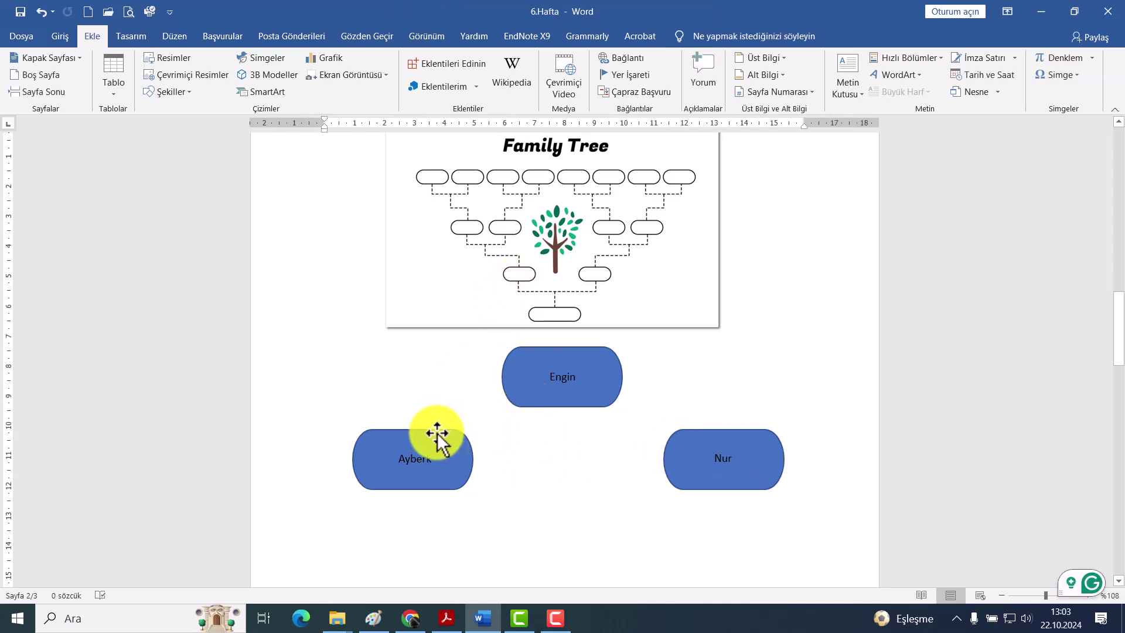
pyautogui.moveTo(437, 437); pyautogui.dragTo(439, 451)
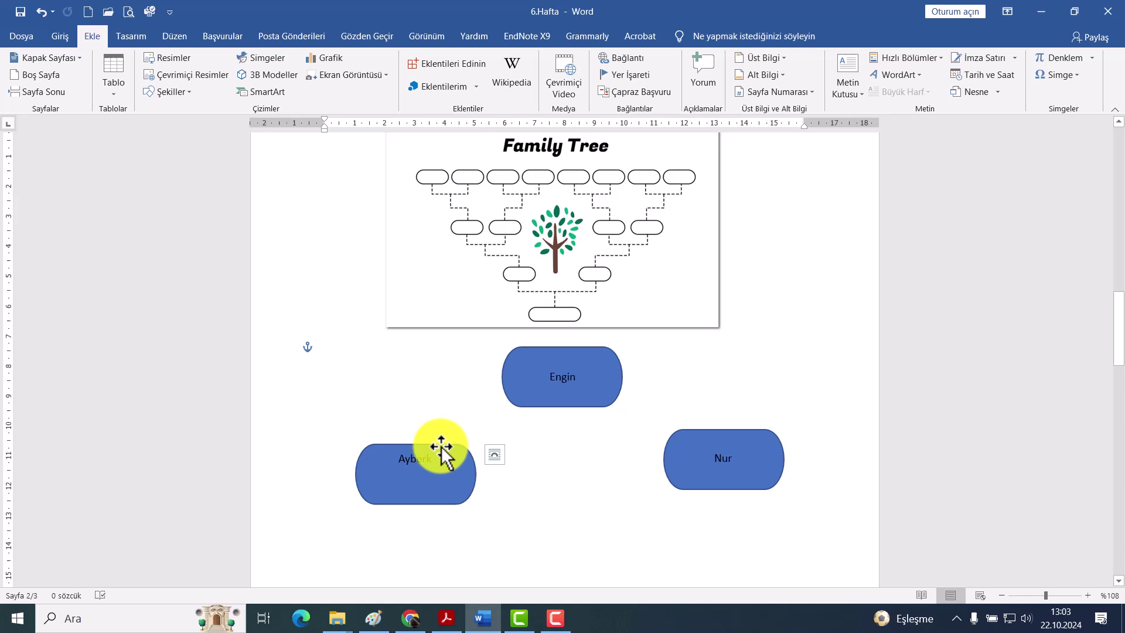
pyautogui.click(697, 450)
pyautogui.click(722, 467)
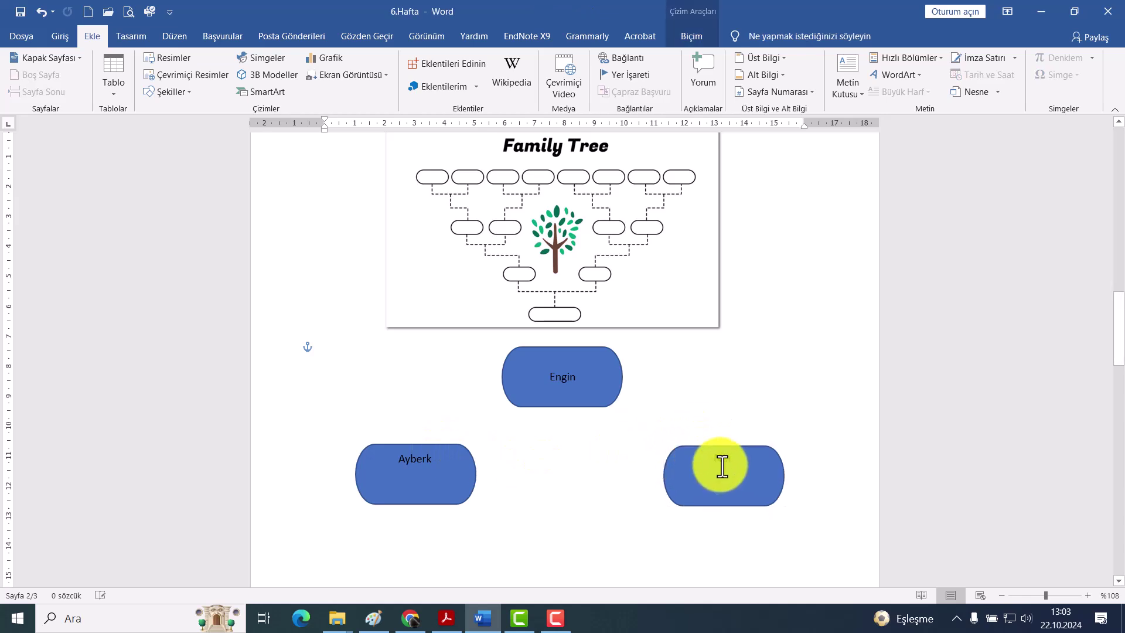
pyautogui.write('Nur')
pyautogui.moveTo(718, 445); pyautogui.dragTo(721, 465)
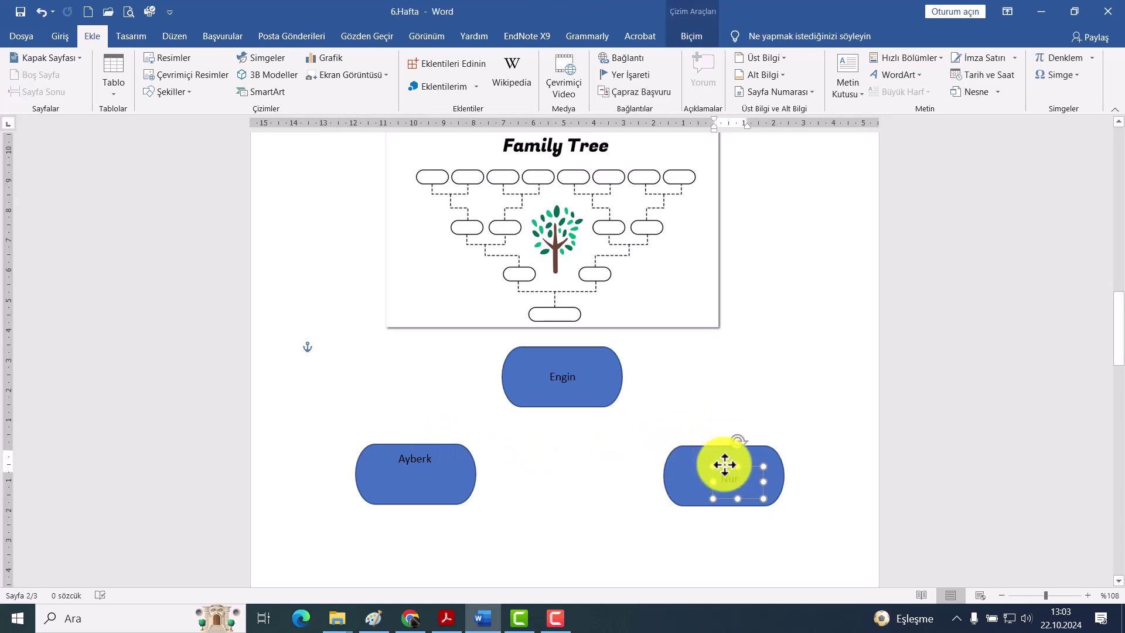
pyautogui.click(421, 462)
pyautogui.moveTo(410, 448); pyautogui.dragTo(408, 465)
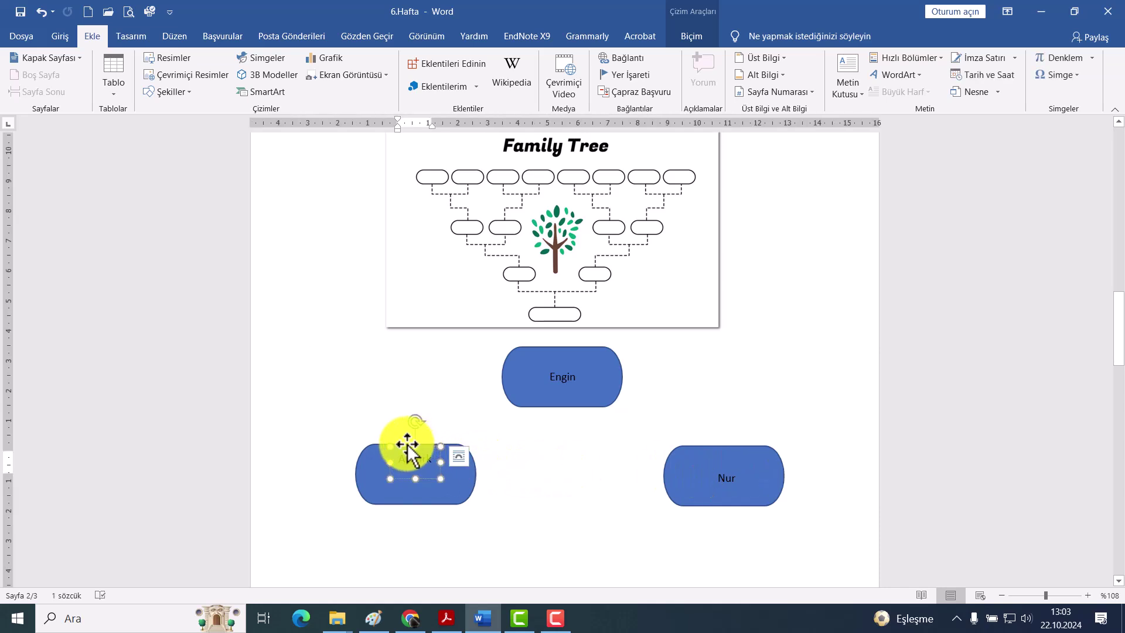
pyautogui.click(531, 439)
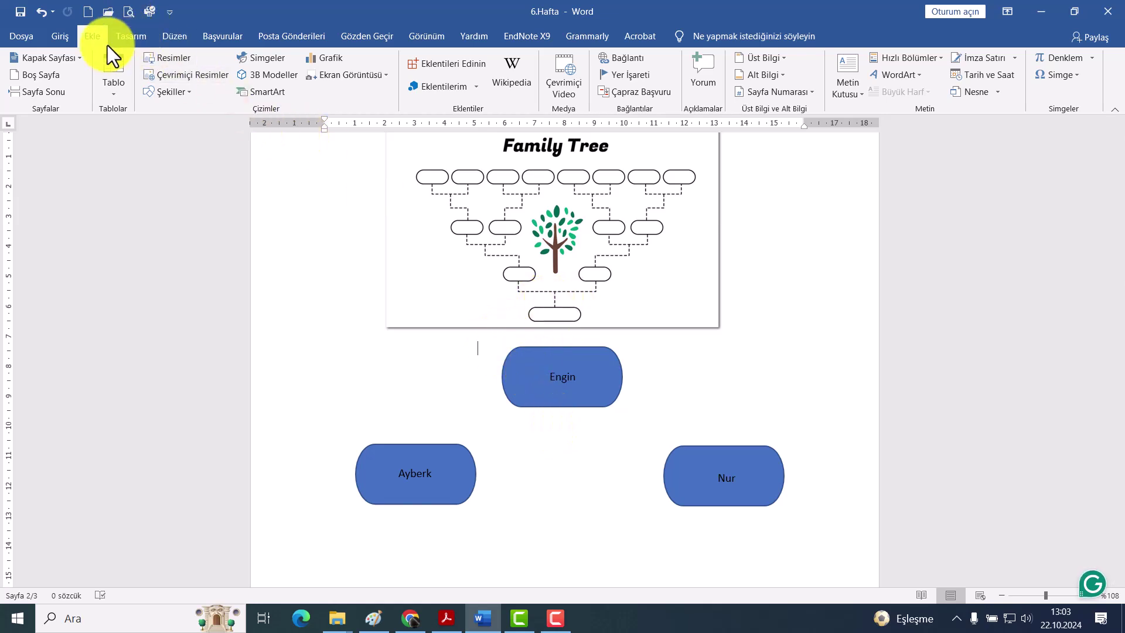
# Draw a short straight vertical line down from the bottom of the Engin box
pyautogui.click(189, 91)
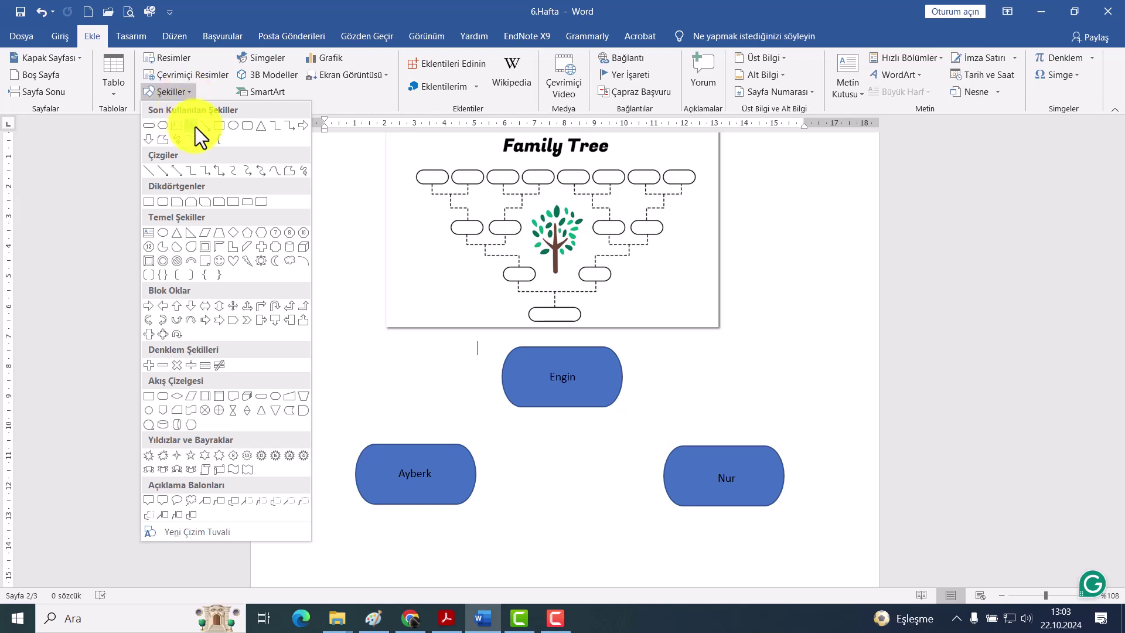
pyautogui.click(193, 126)
pyautogui.moveTo(559, 415); pyautogui.dragTo(560, 444)
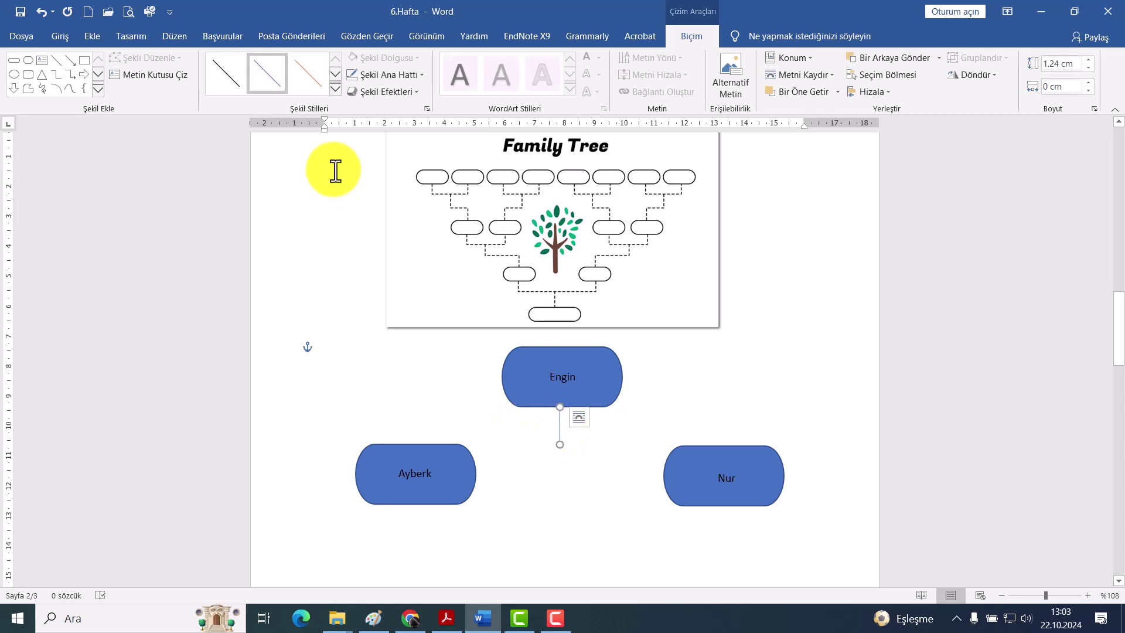
# Give the line a 4½ pt outline weight and a red outline colour
pyautogui.click(422, 75)
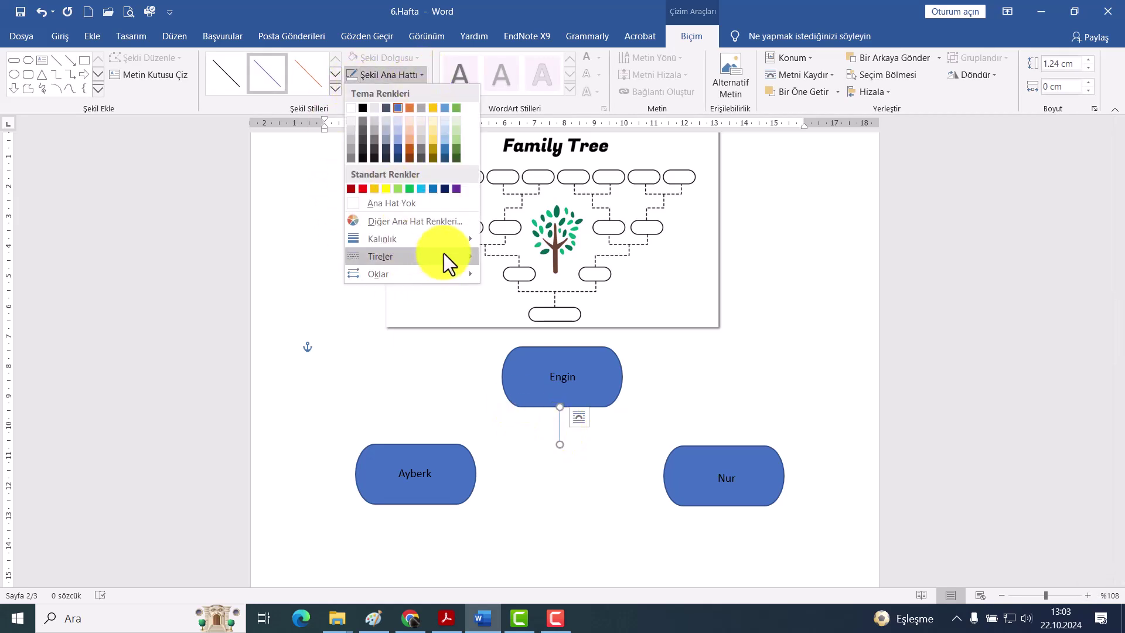
pyautogui.moveTo(409, 239)
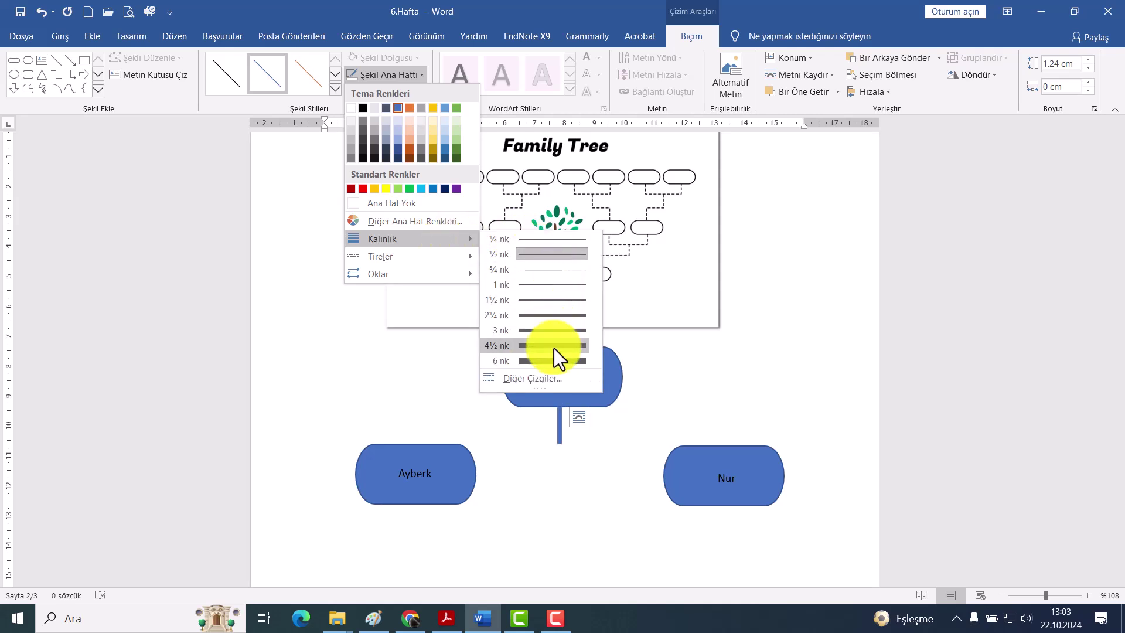
pyautogui.click(554, 347)
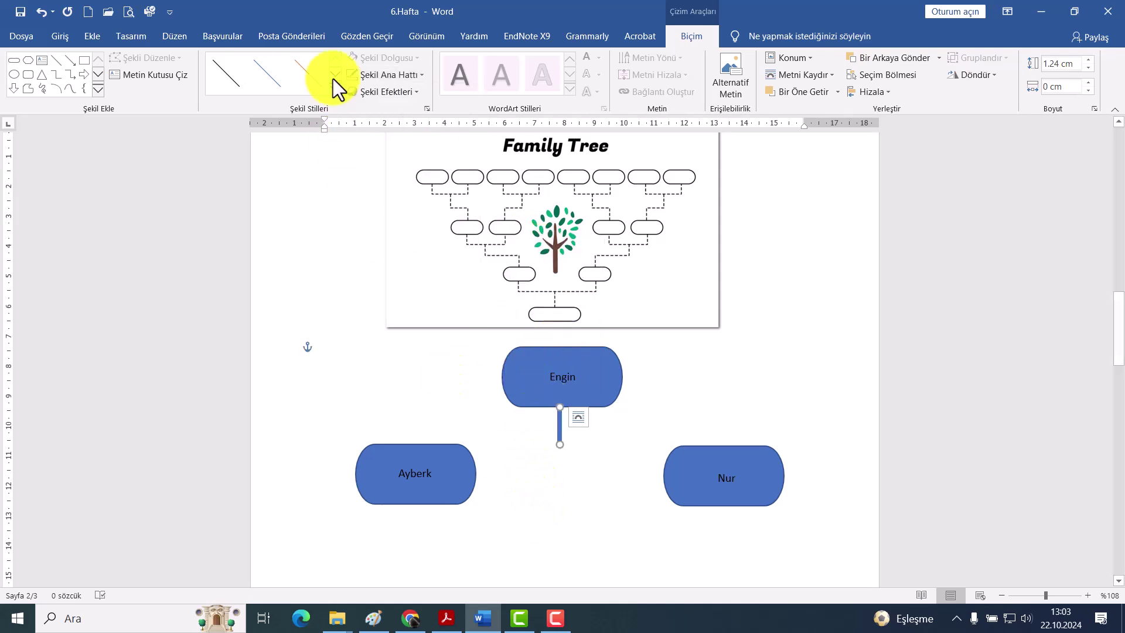
pyautogui.click(420, 75)
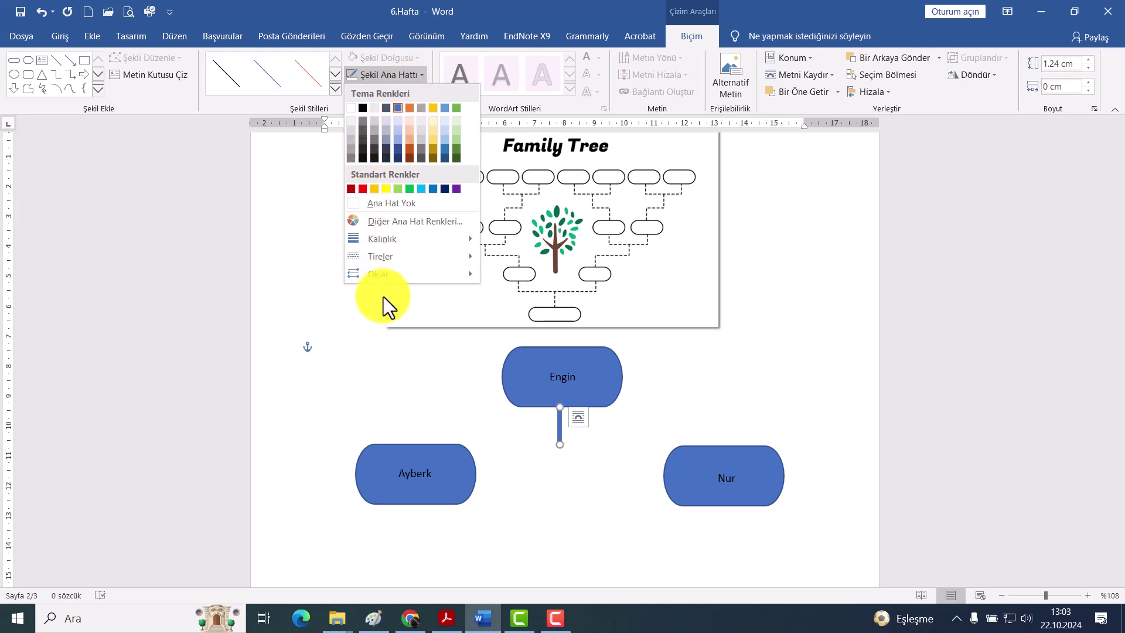
pyautogui.click(362, 192)
pyautogui.click(544, 438)
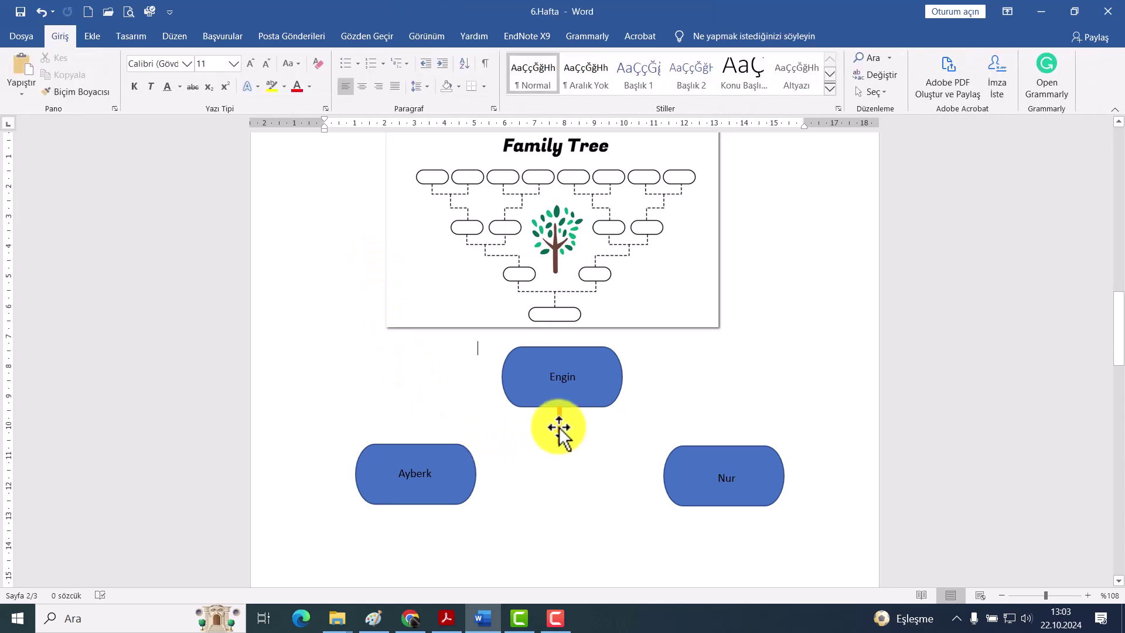
# Stretch the red connector's free end from under Engin across to the Ayberk box
pyautogui.click(558, 426)
pyautogui.click(578, 417)
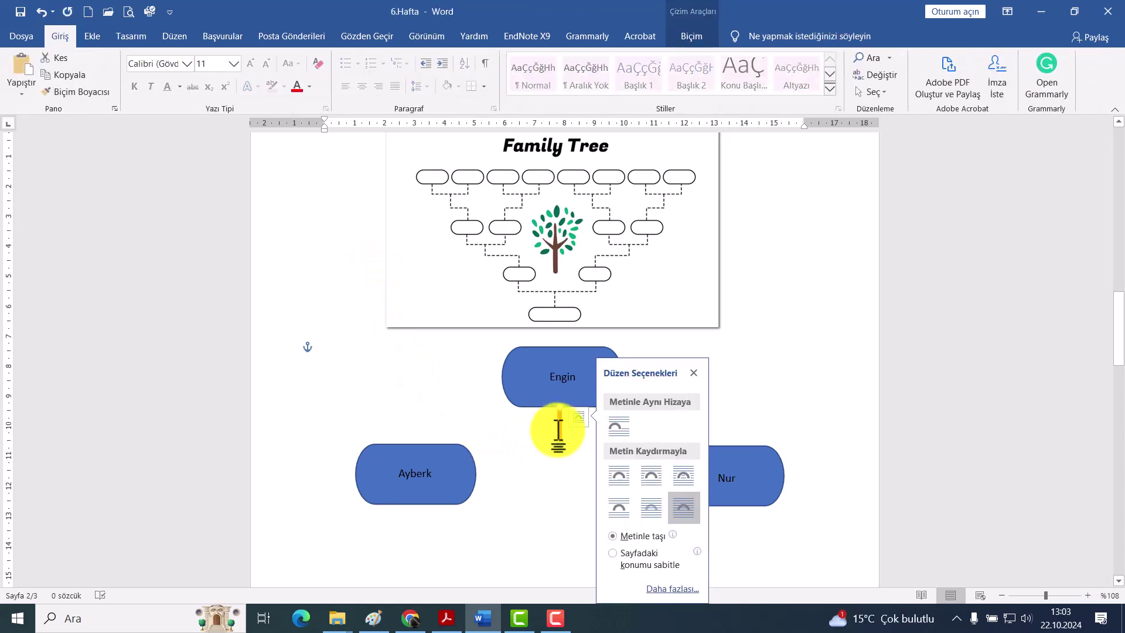
pyautogui.click(553, 470)
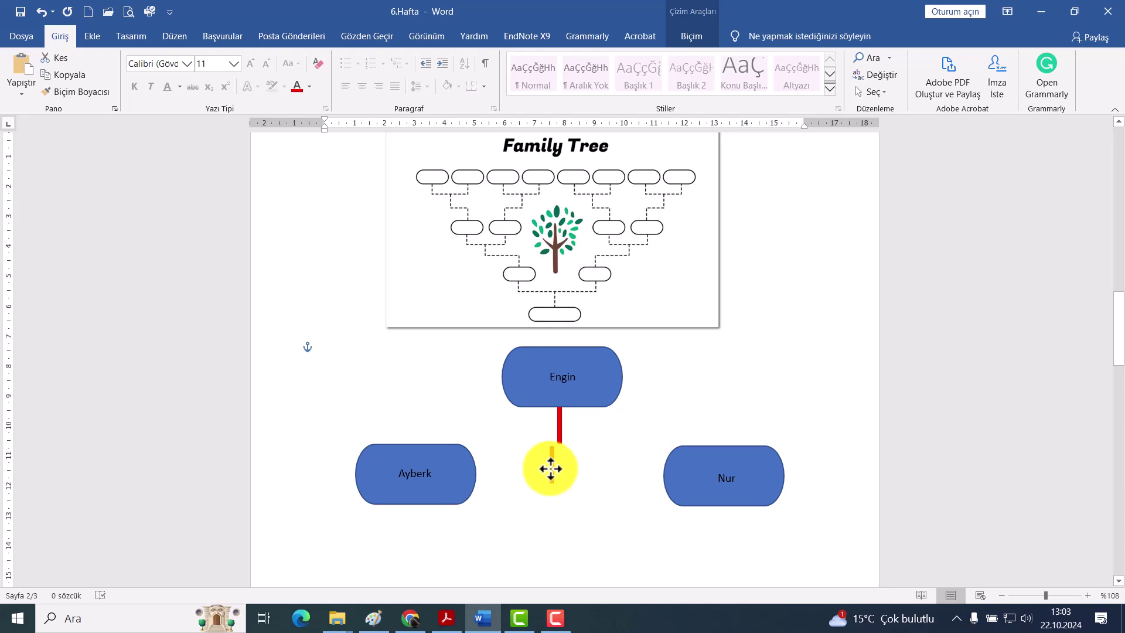
pyautogui.click(551, 469)
pyautogui.moveTo(551, 481)
pyautogui.mouseDown()
pyautogui.moveTo(486, 443)
pyautogui.moveTo(524, 440)
pyautogui.moveTo(410, 442)
pyautogui.mouseUp()
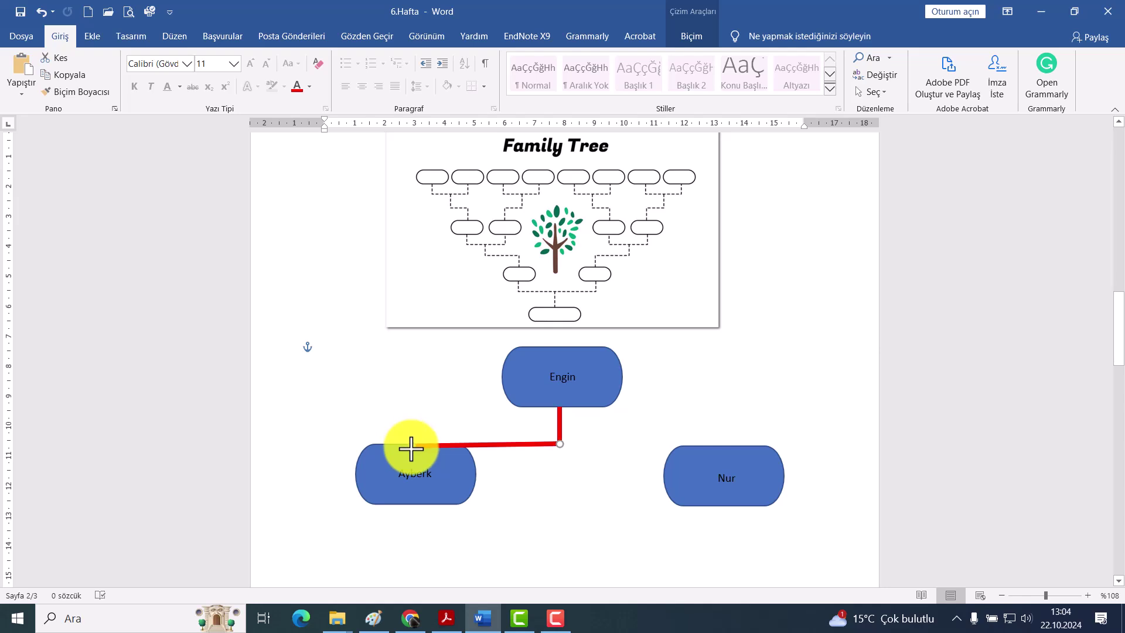
pyautogui.moveTo(411, 445); pyautogui.dragTo(410, 444)
pyautogui.click(527, 477)
# Move the Ayberk box down under the connector and reshape the connector's left end onto it
pyautogui.click(394, 446)
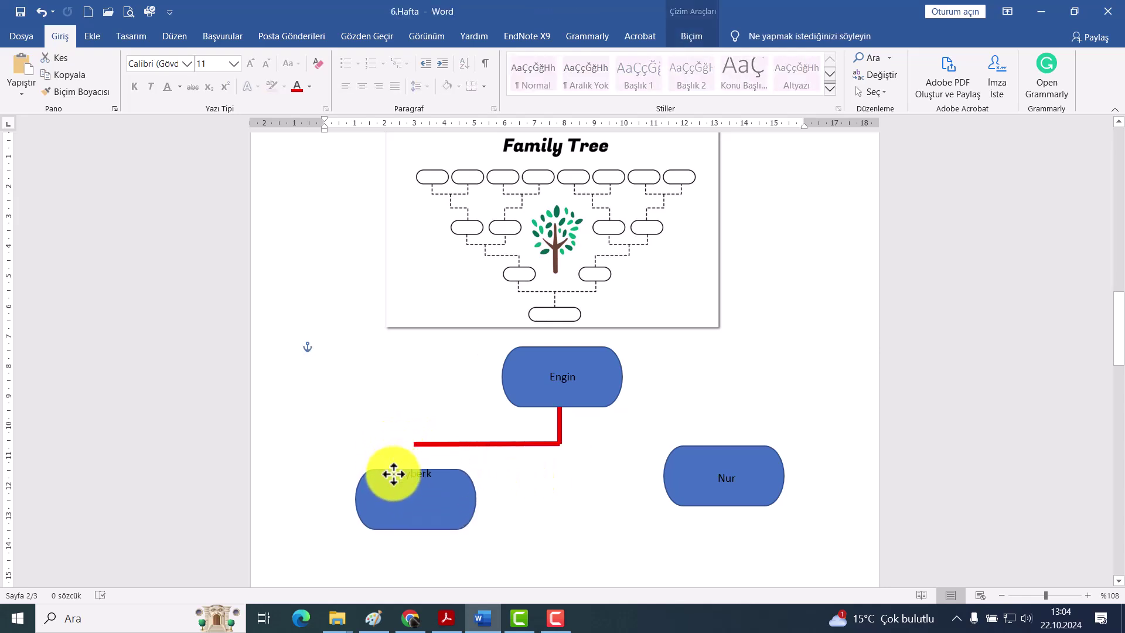
pyautogui.moveTo(394, 460); pyautogui.dragTo(402, 478)
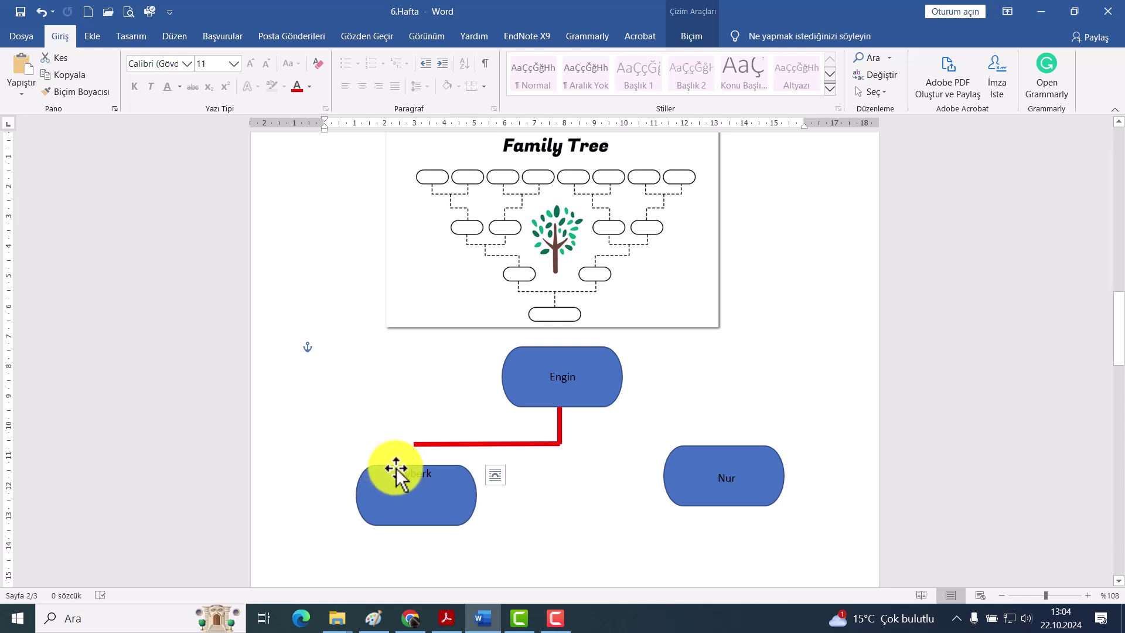
pyautogui.click(413, 471)
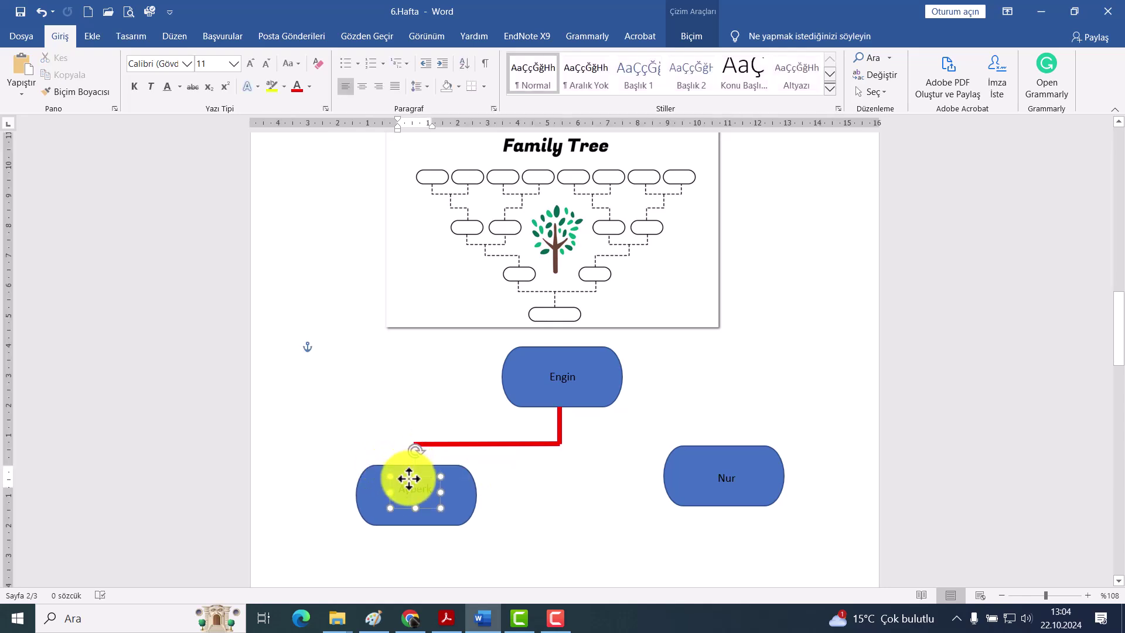
pyautogui.click(532, 436)
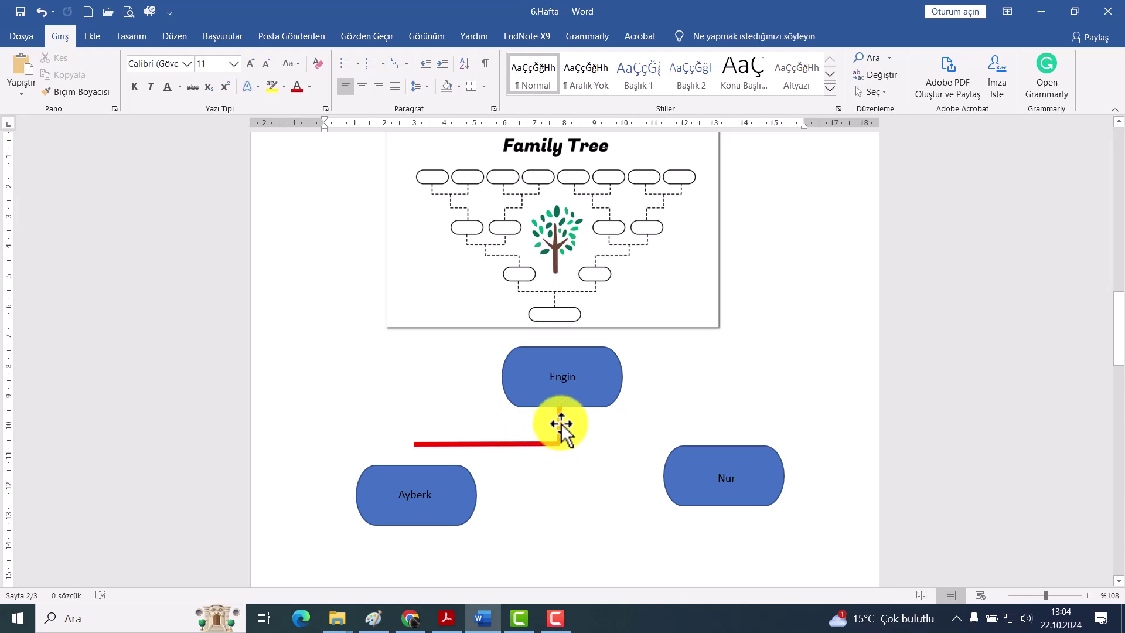
pyautogui.click(559, 426)
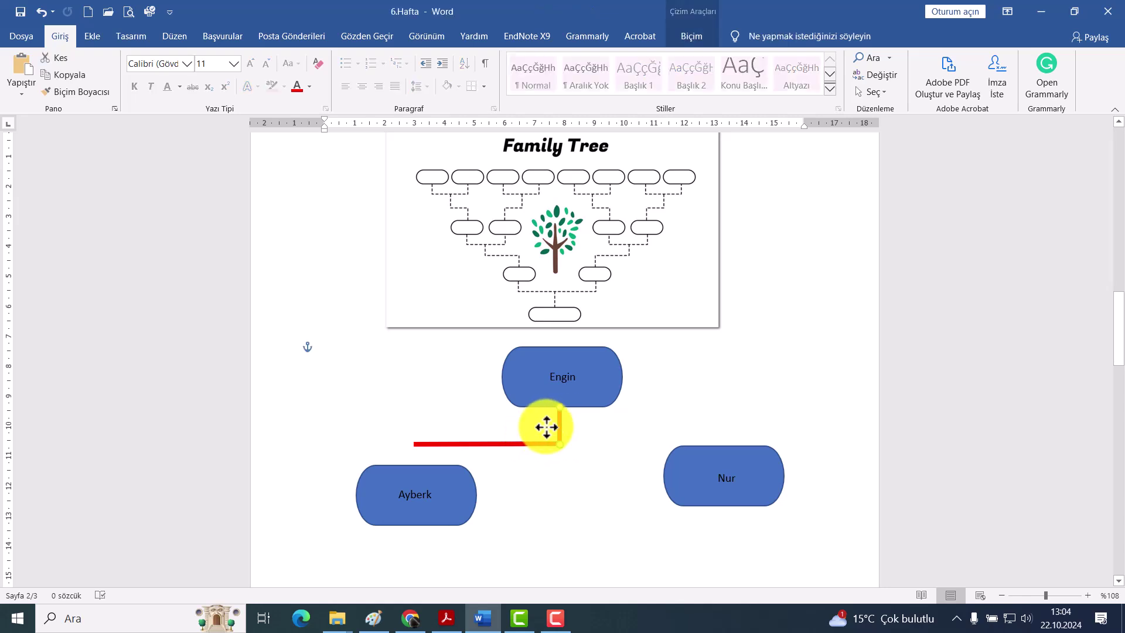
pyautogui.moveTo(560, 426); pyautogui.dragTo(413, 459)
pyautogui.click(537, 510)
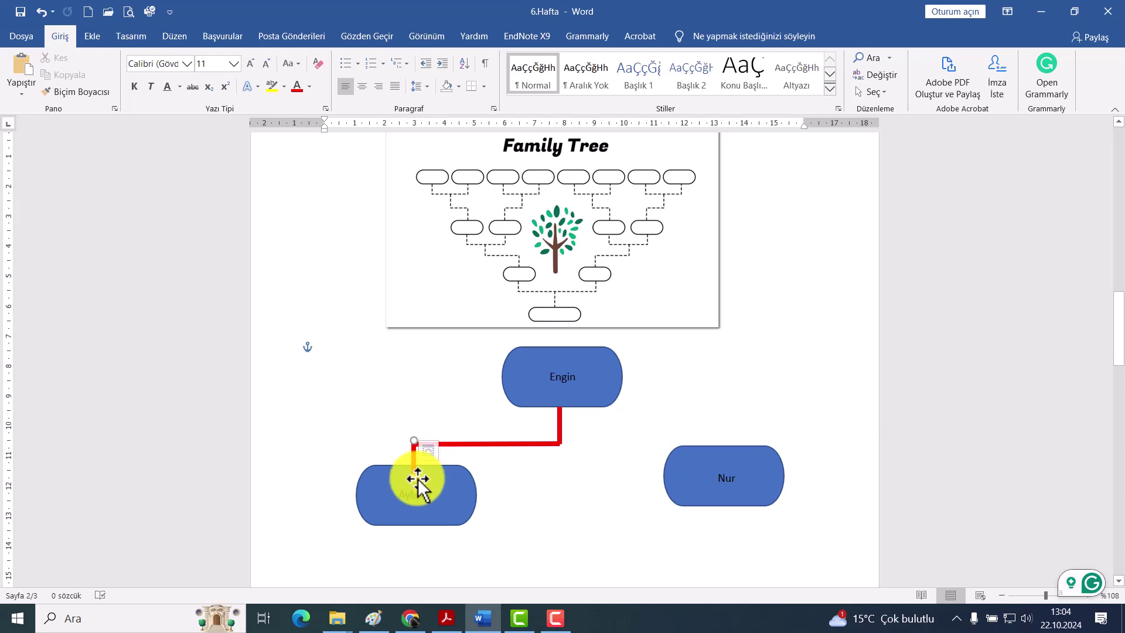
# Pull the red connector's end toward Ayberk, then undo two misplaced connector edits with Ctrl+Z
pyautogui.click(418, 479)
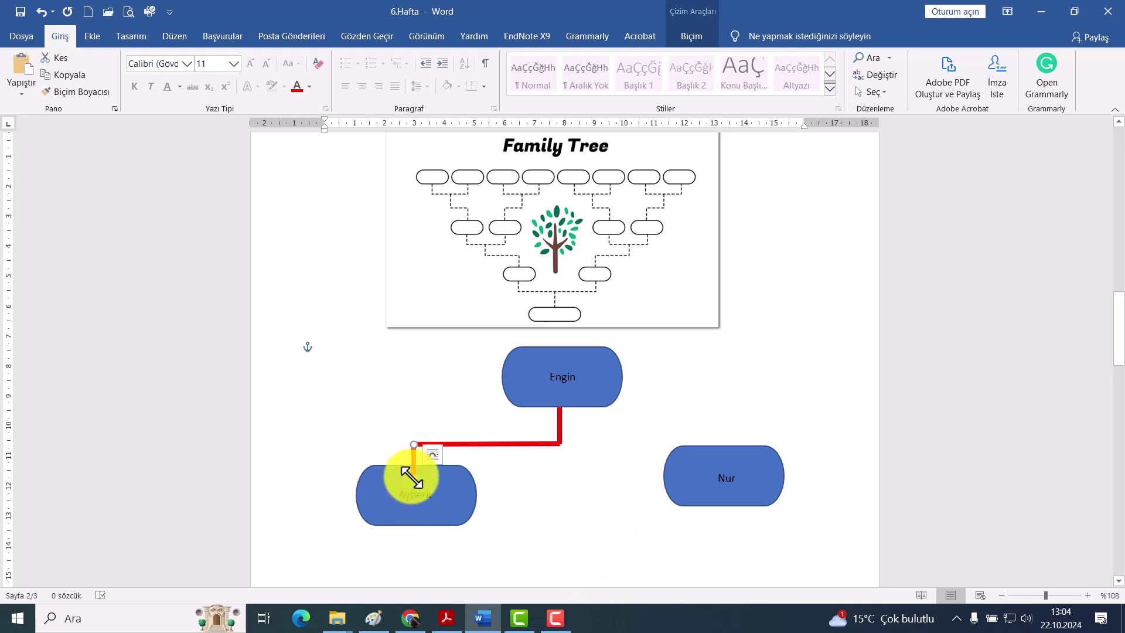
pyautogui.moveTo(414, 477); pyautogui.dragTo(410, 470)
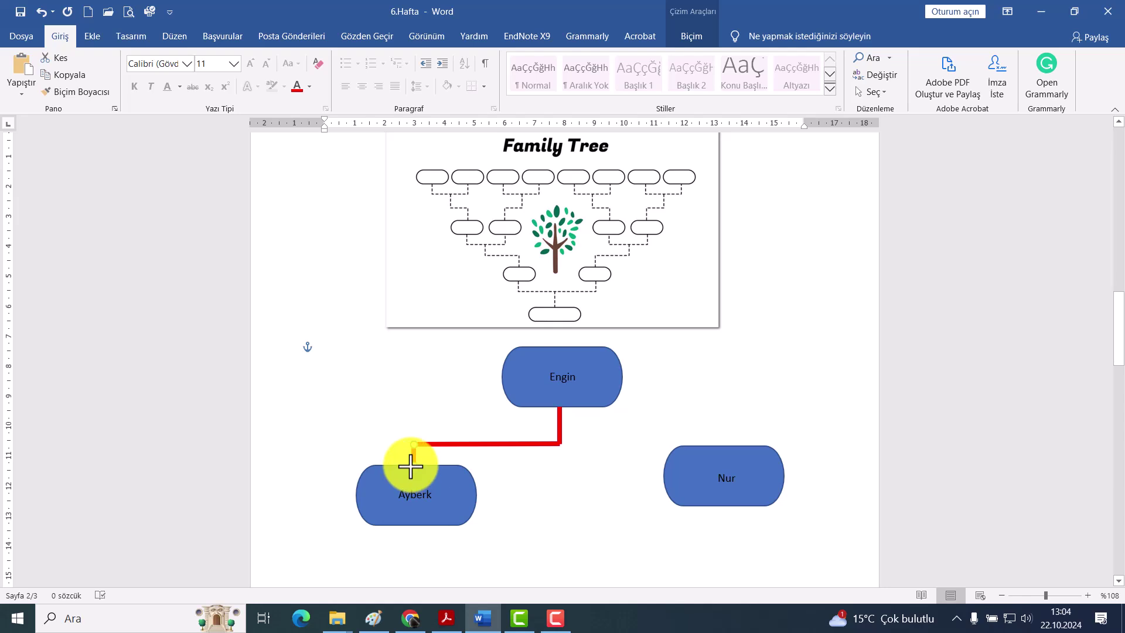
pyautogui.click(523, 499)
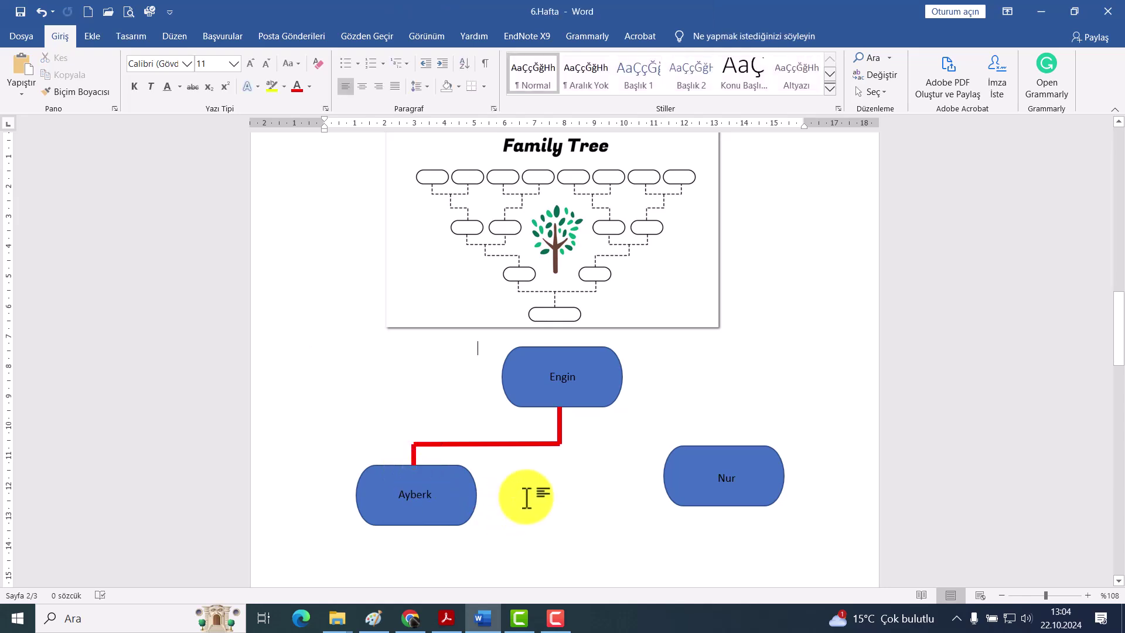
pyautogui.click(413, 454)
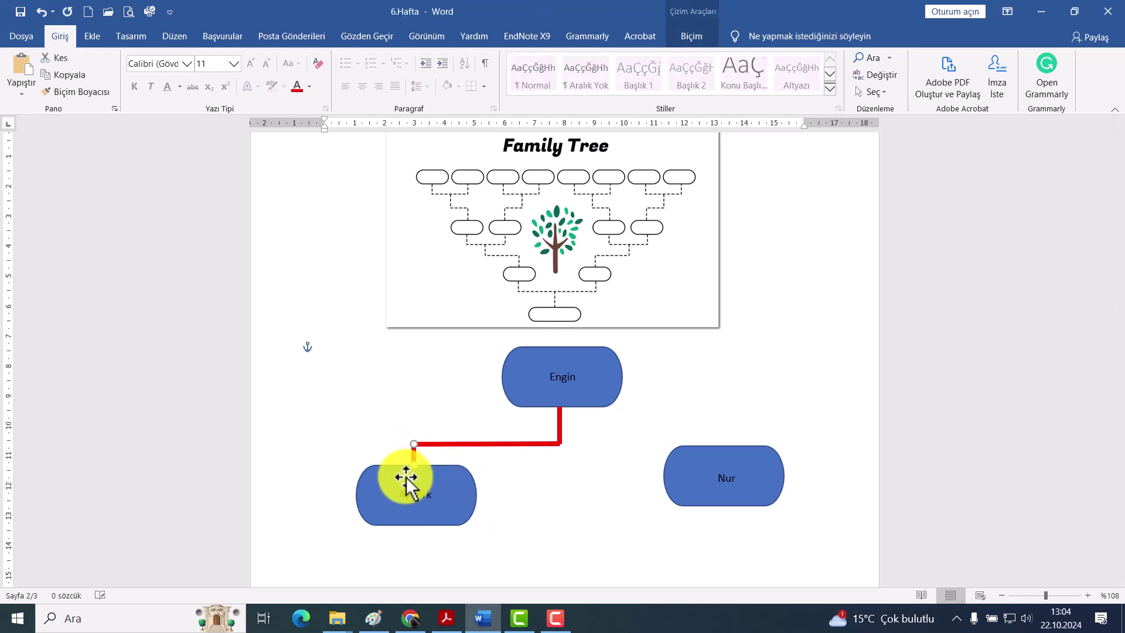
pyautogui.click(515, 490)
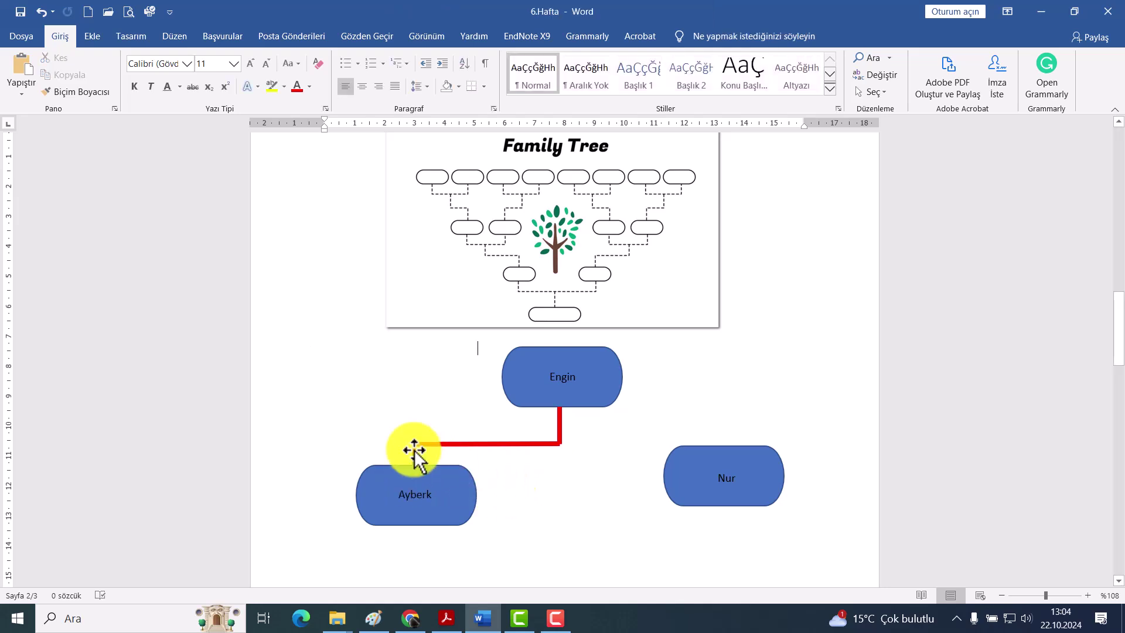
pyautogui.hotkey('ctrl', 'z')
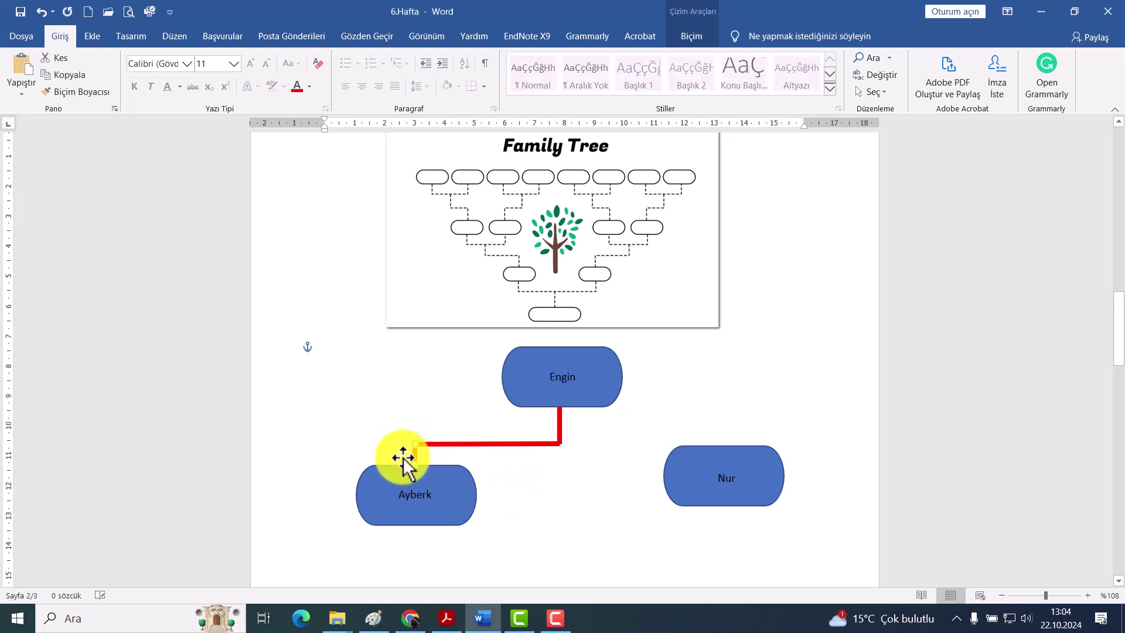
pyautogui.click(578, 520)
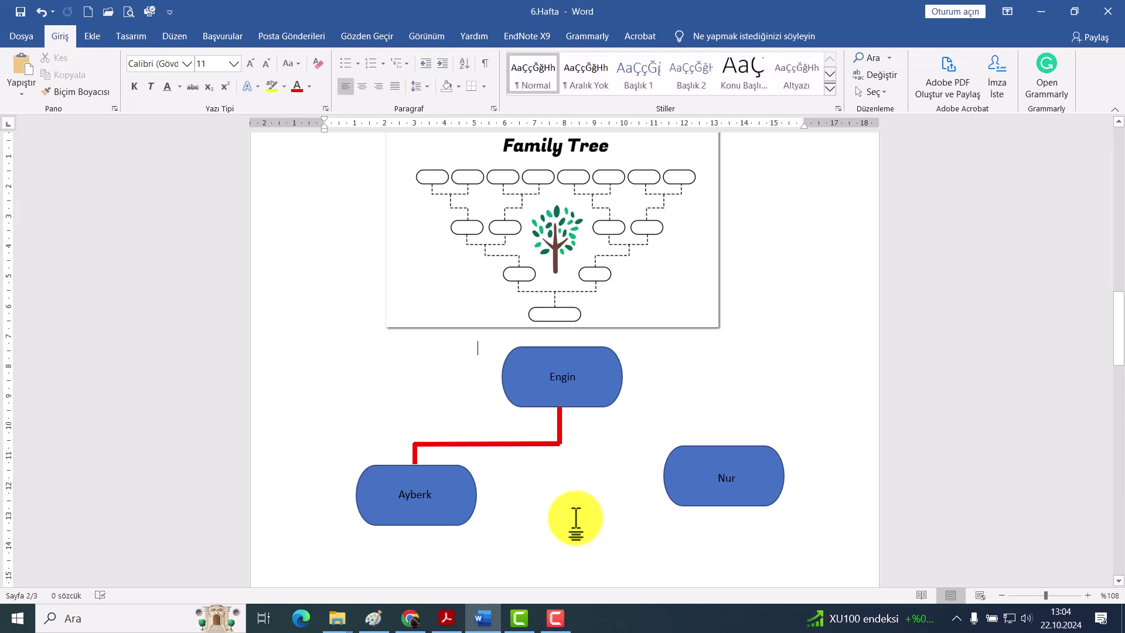
pyautogui.hotkey('ctrl', 'z')
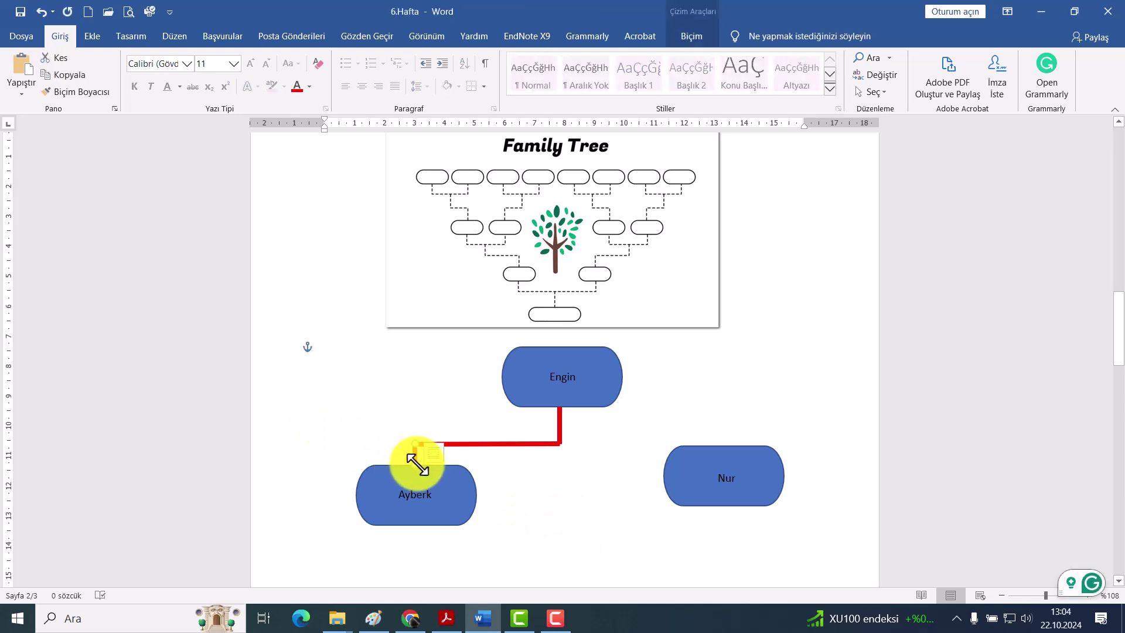
# Attach the connector's end to the top connection point of the Ayberk box
pyautogui.moveTo(417, 465); pyautogui.dragTo(415, 464)
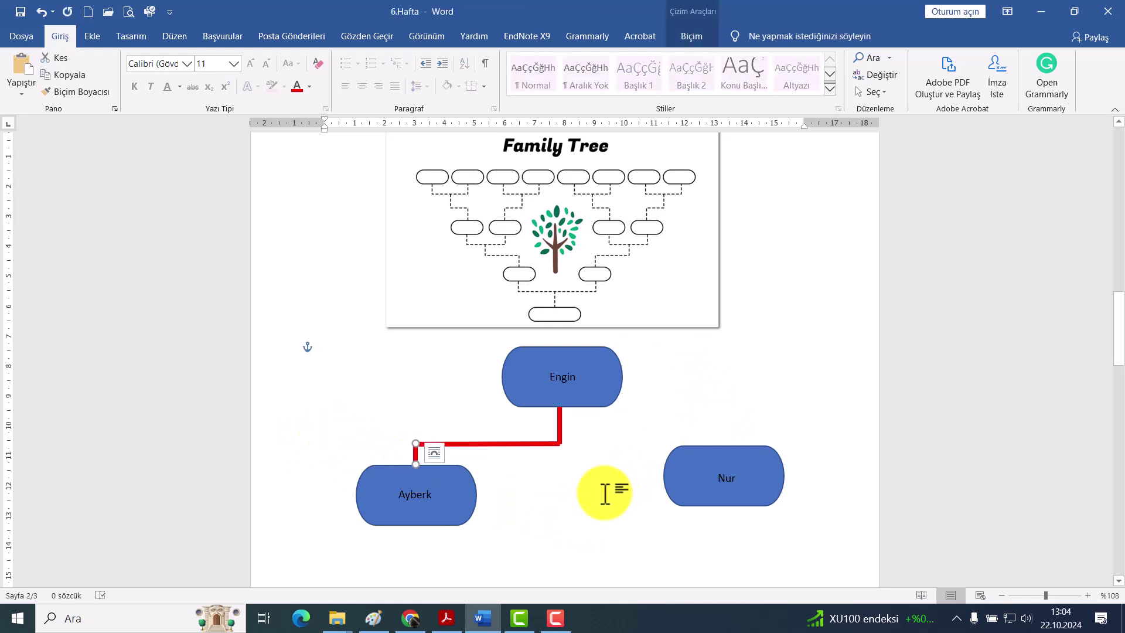
pyautogui.click(536, 482)
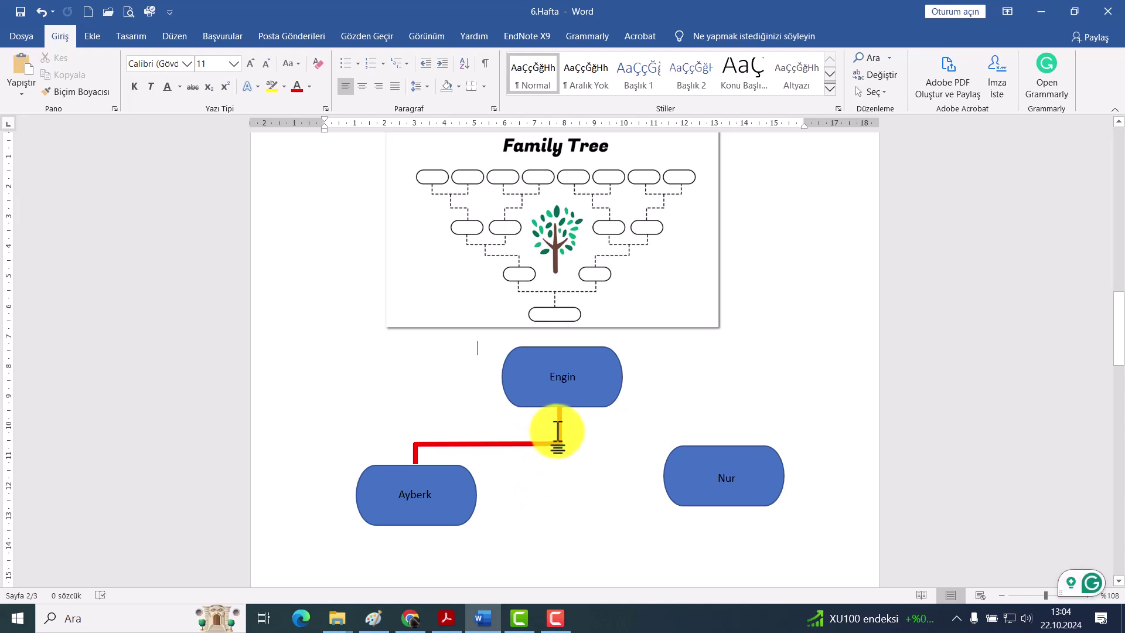
pyautogui.click(415, 455)
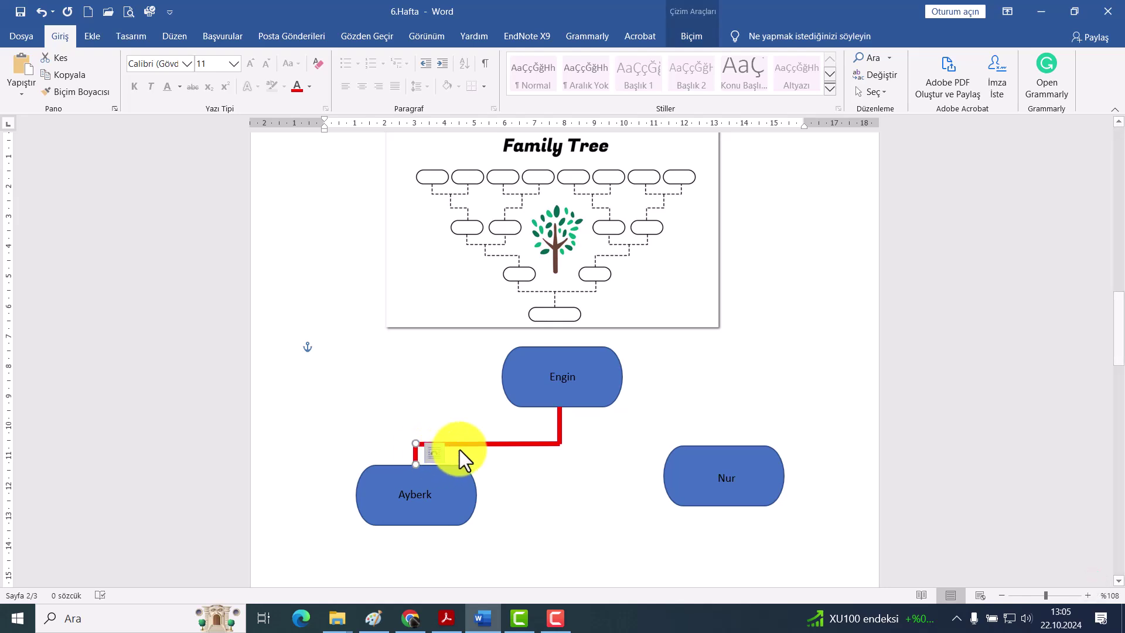
pyautogui.click(434, 453)
pyautogui.click(627, 452)
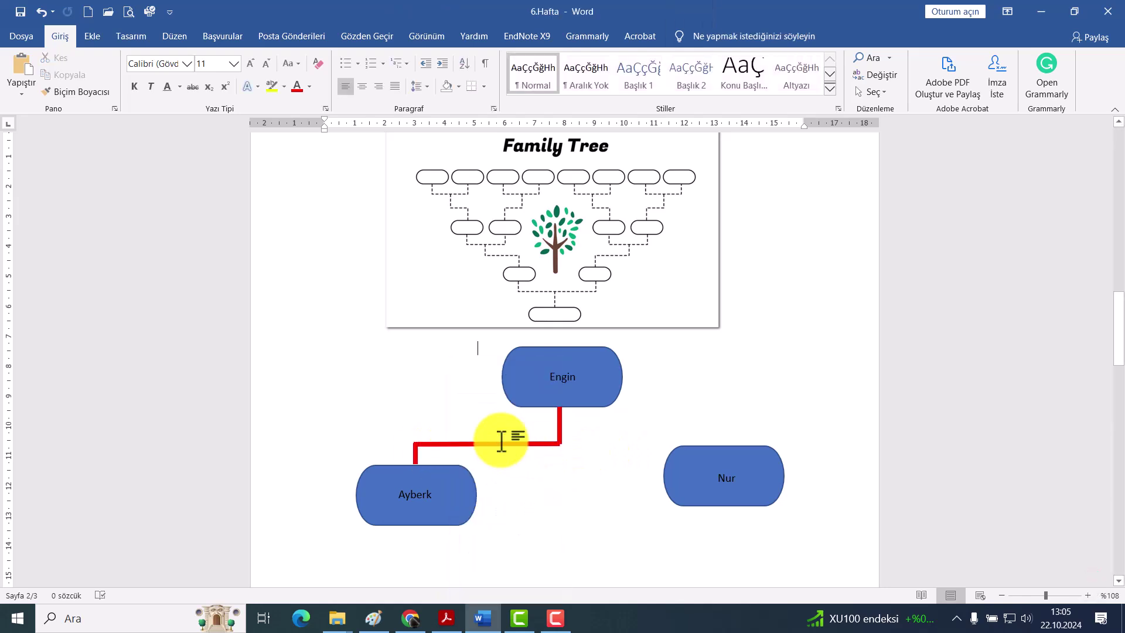
pyautogui.click(509, 444)
# Extend the red line right over Nur and lower the Nur box level with Ayberk
pyautogui.moveTo(561, 444); pyautogui.dragTo(734, 444)
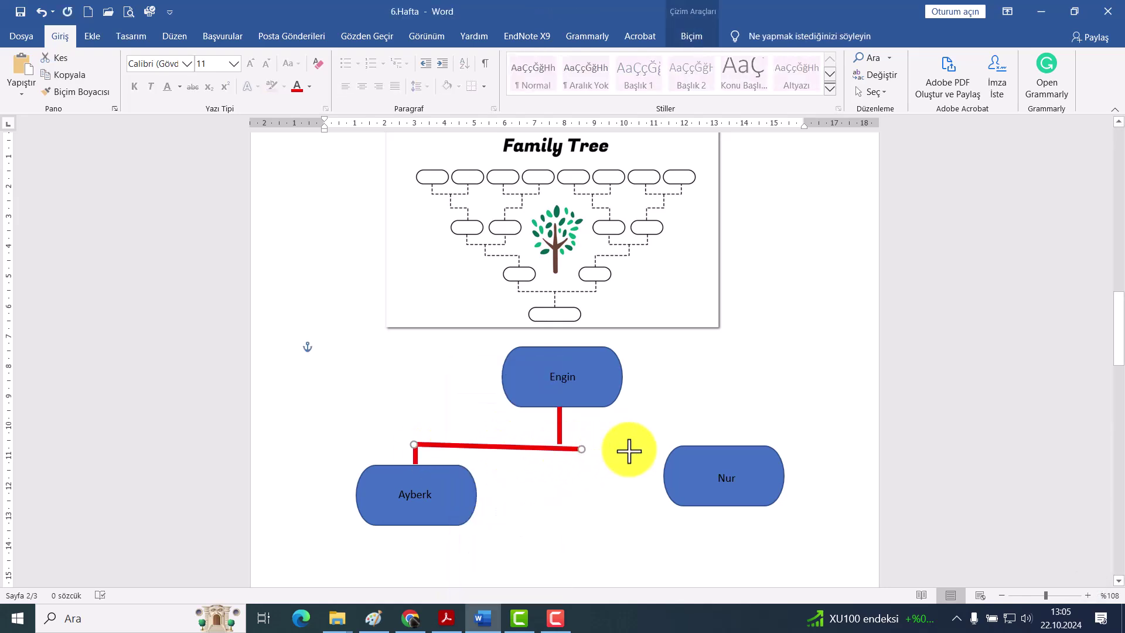
pyautogui.click(711, 496)
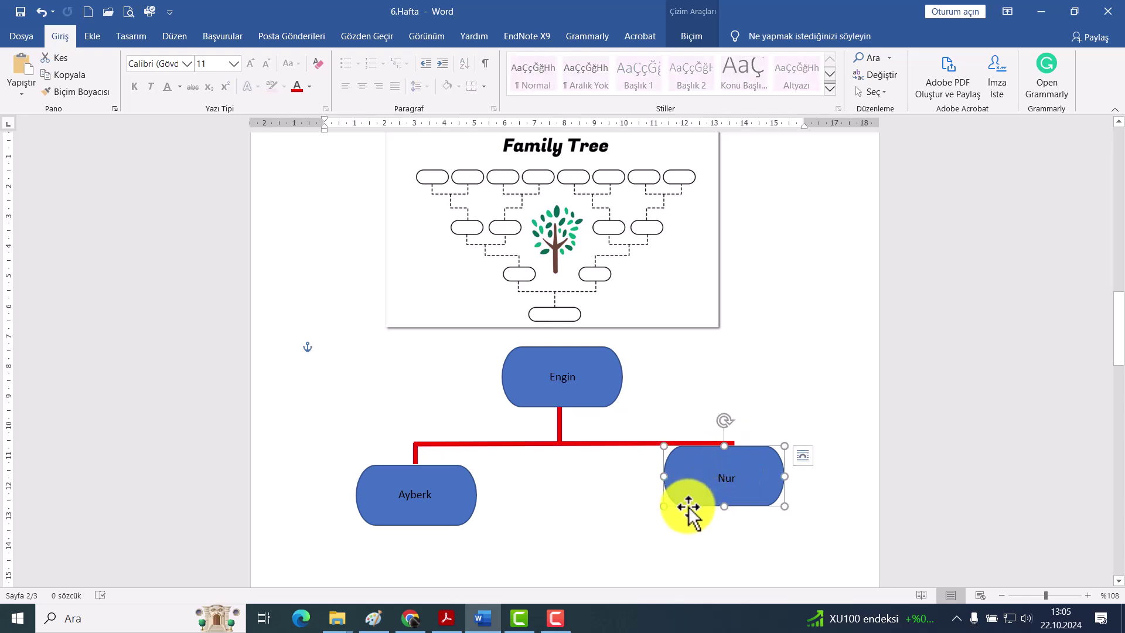
pyautogui.moveTo(689, 504); pyautogui.dragTo(692, 522)
pyautogui.click(761, 440)
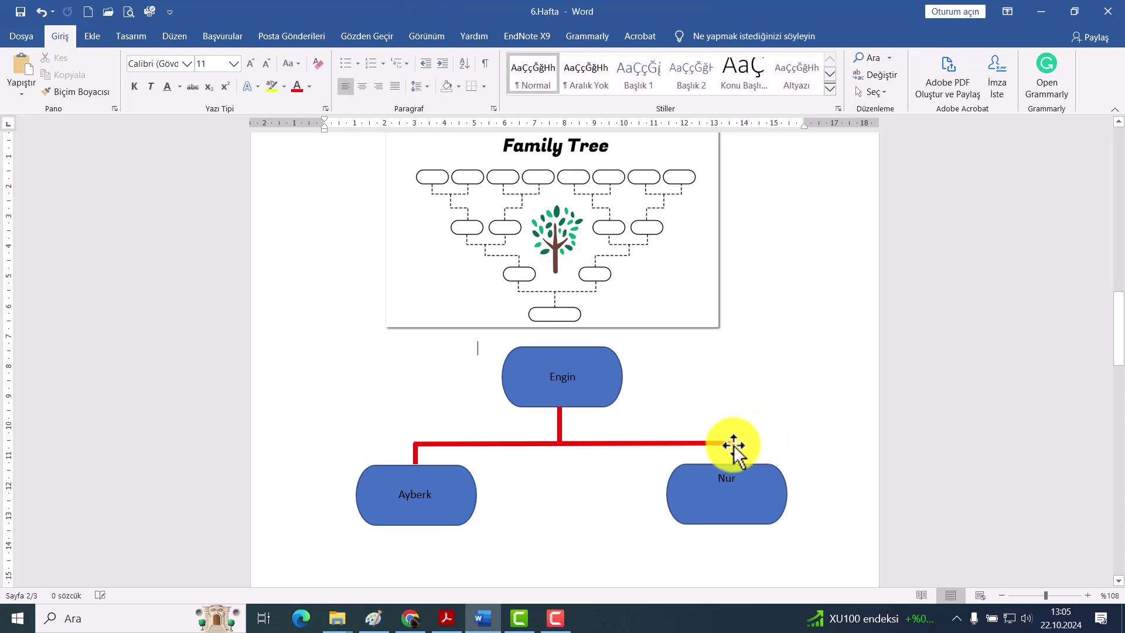
# Copy the short red drop from above Ayberk and place it above the Nur box
pyautogui.click(414, 456)
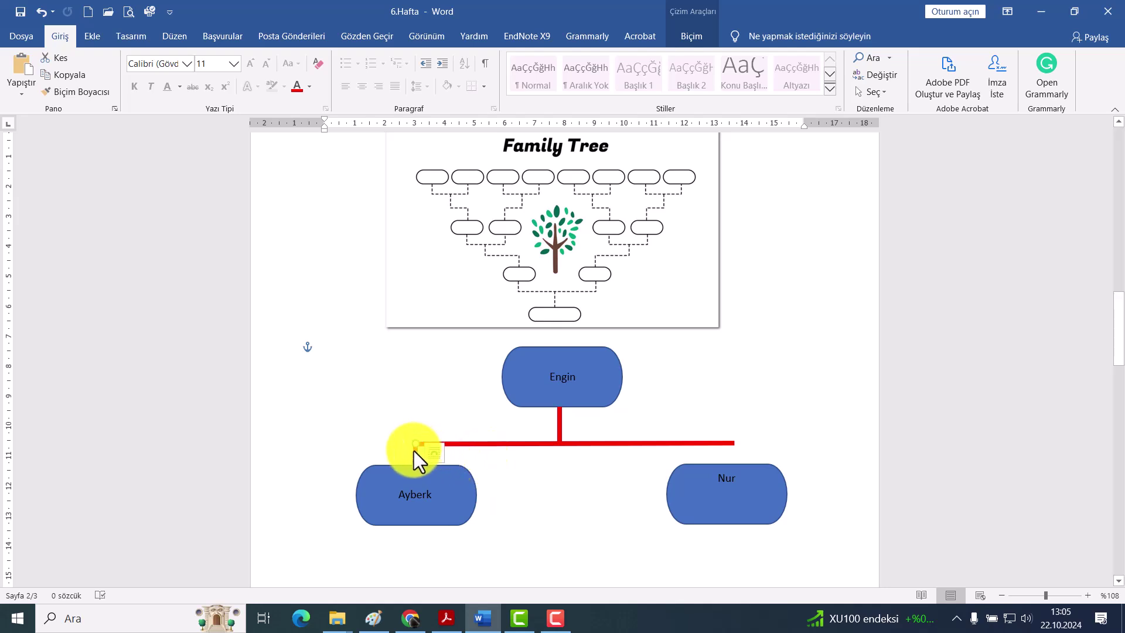
pyautogui.press('Delete')
pyautogui.moveTo(422, 463)
pyautogui.mouseDown()
pyautogui.moveTo(738, 465)
pyautogui.moveTo(715, 454)
pyautogui.mouseUp()
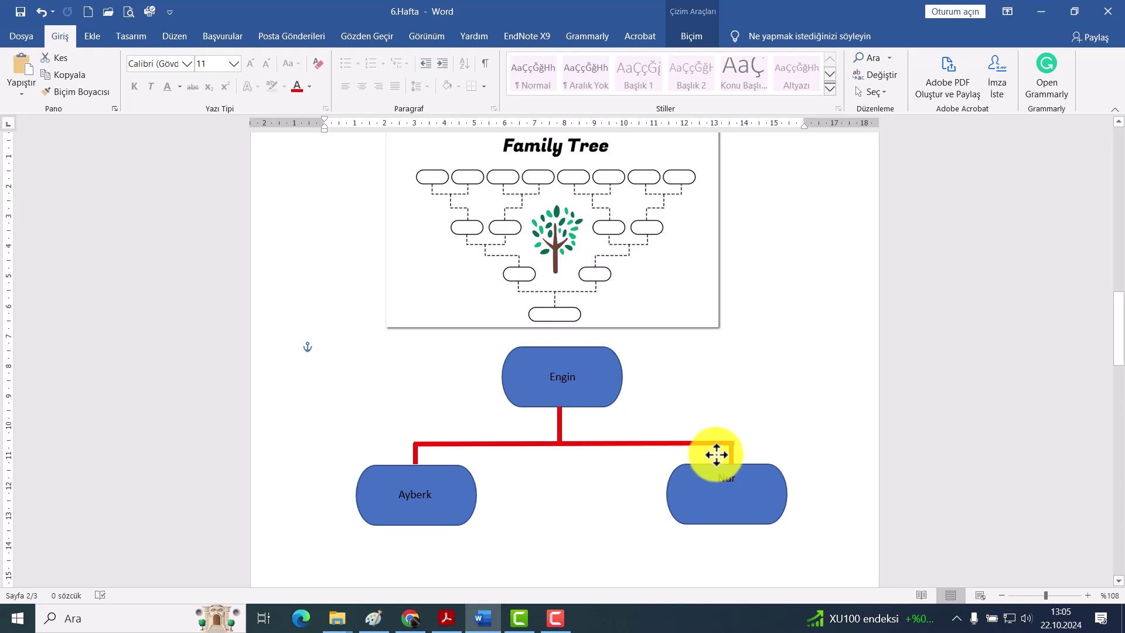
pyautogui.click(622, 490)
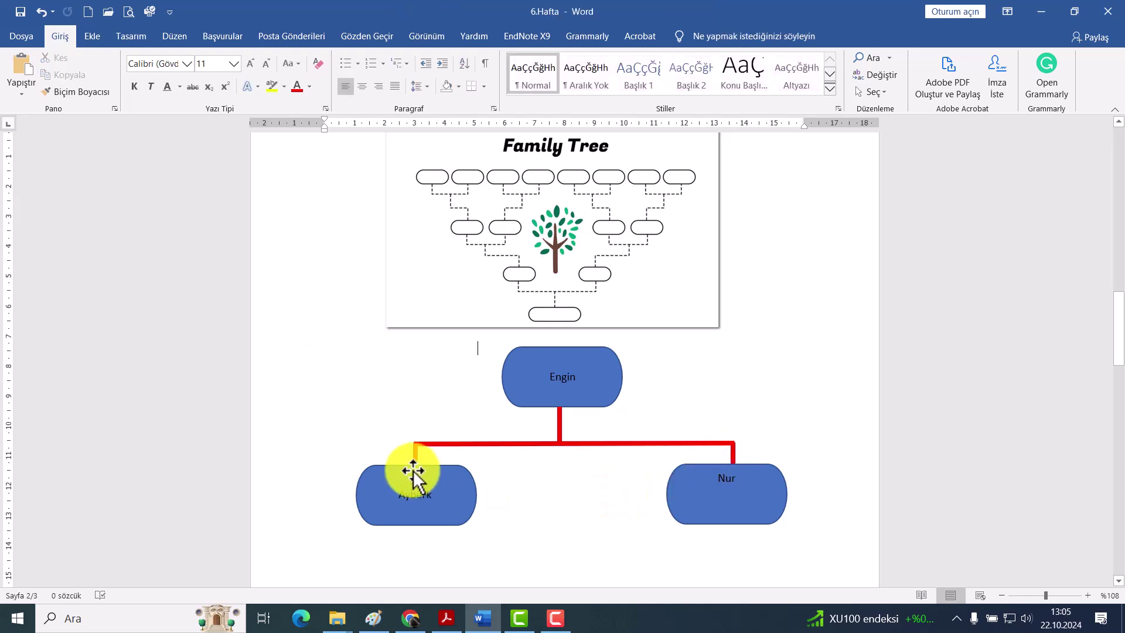
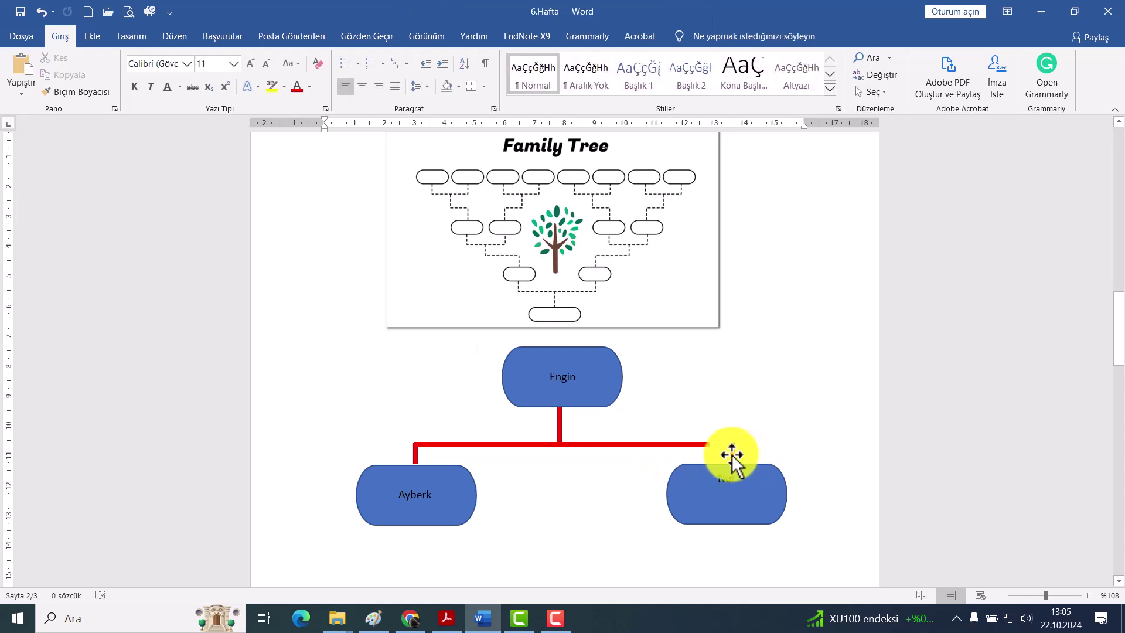
# Nudge the Nur box slightly left under the connector's right end and bring its name label into view
pyautogui.click(732, 456)
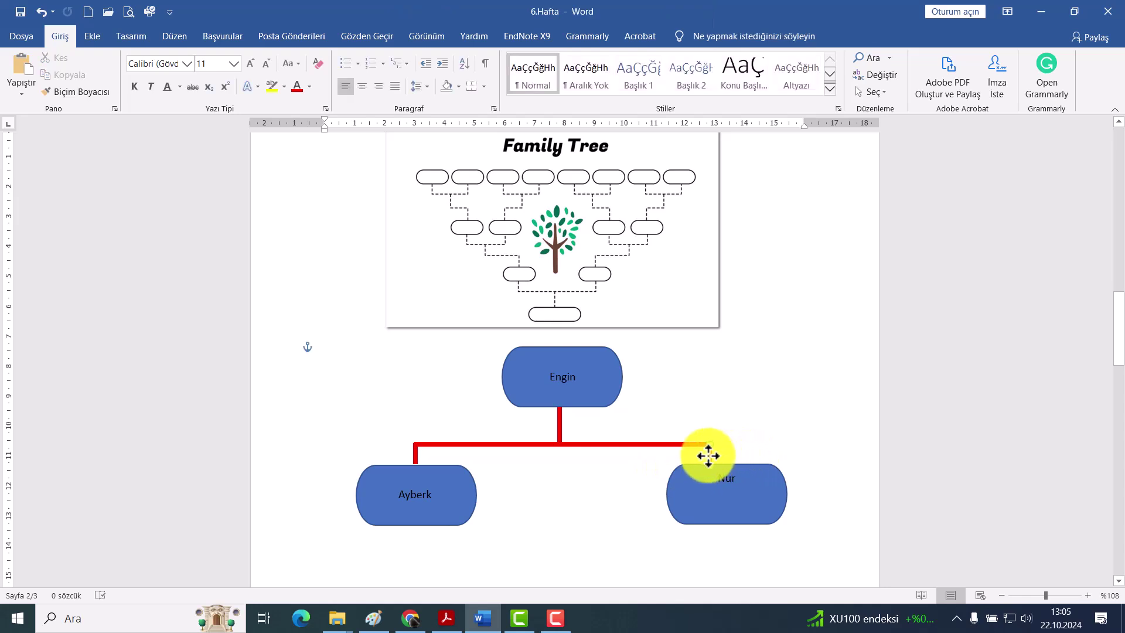
pyautogui.click(708, 456)
pyautogui.moveTo(686, 465); pyautogui.dragTo(674, 466)
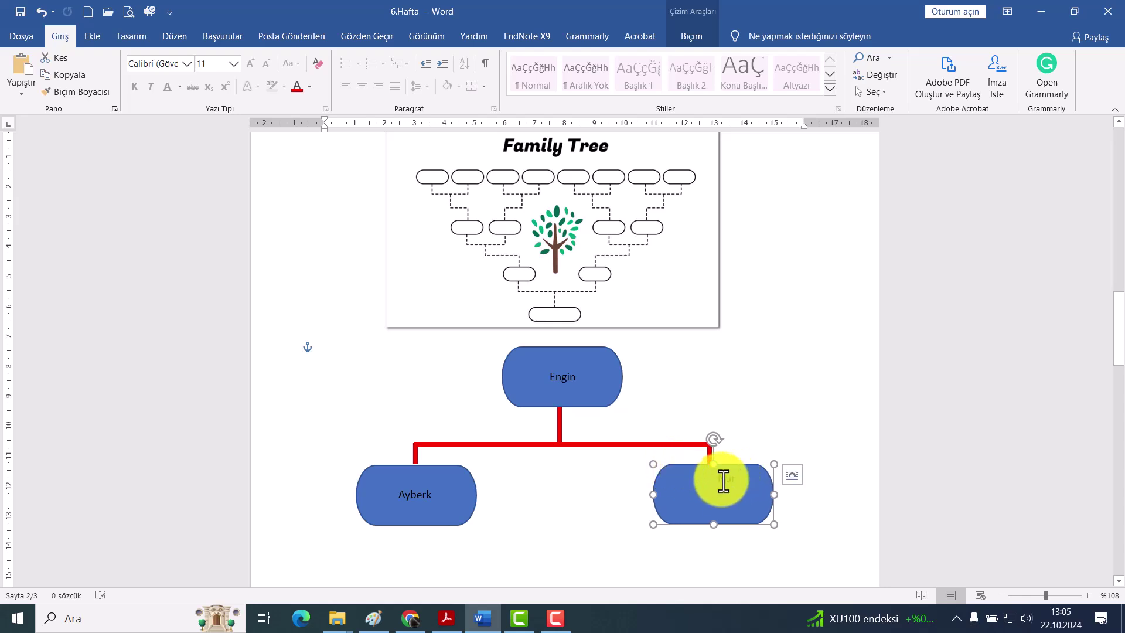
pyautogui.click(724, 480)
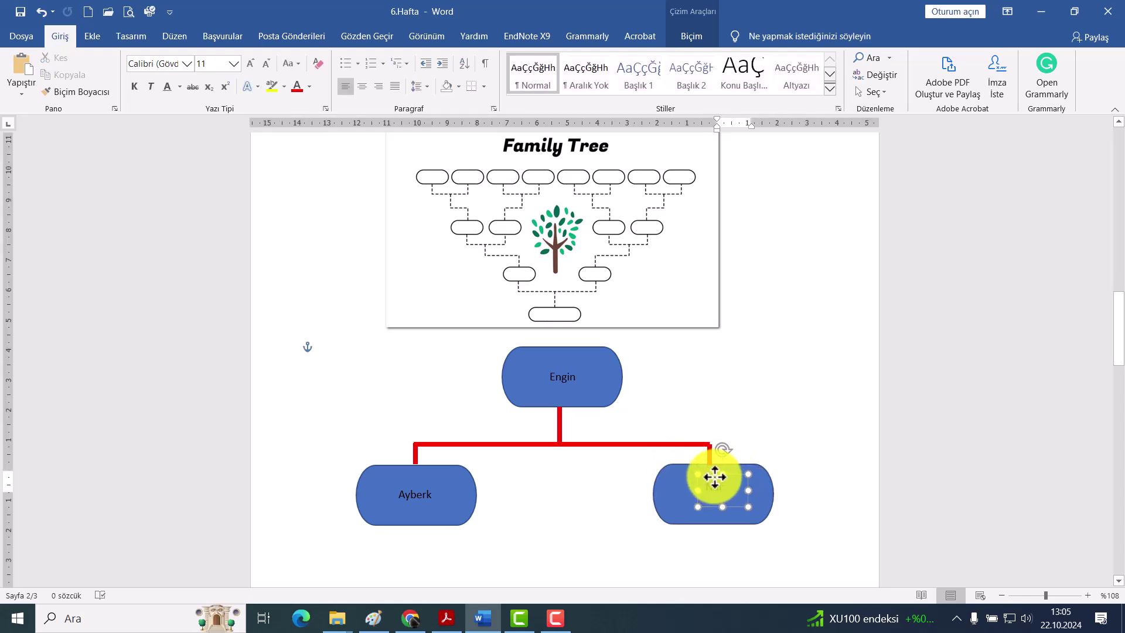
pyautogui.moveTo(715, 477); pyautogui.dragTo(710, 481)
pyautogui.write('Nur')
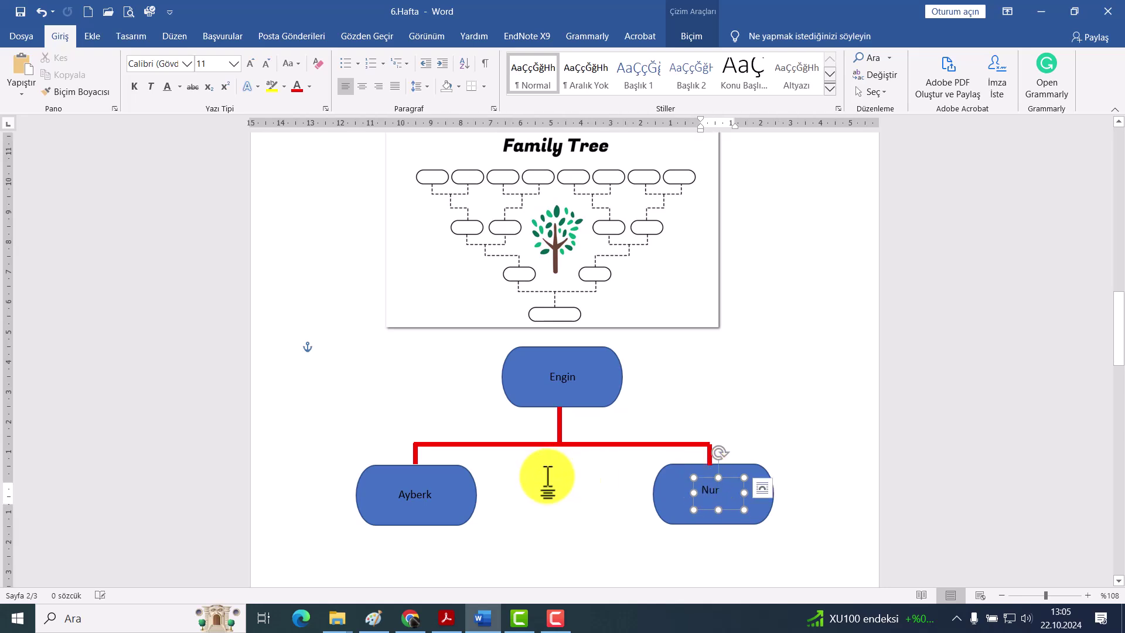
pyautogui.click(528, 454)
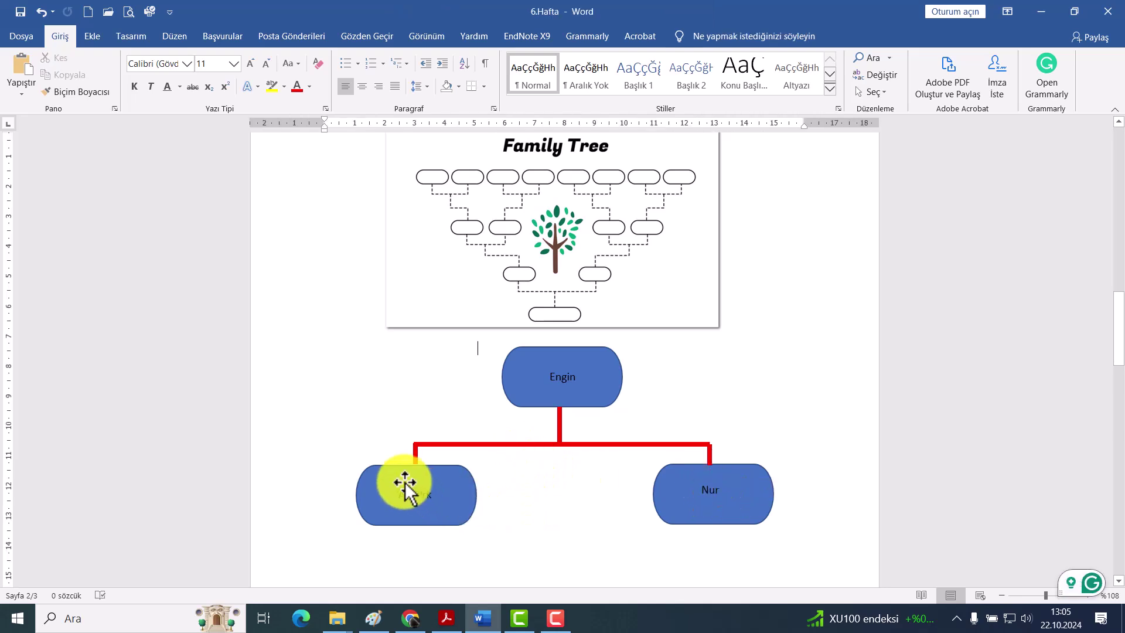
# Snap the red connector's left end to Ayberk's top and its right end to Nur's top
pyautogui.click(514, 351)
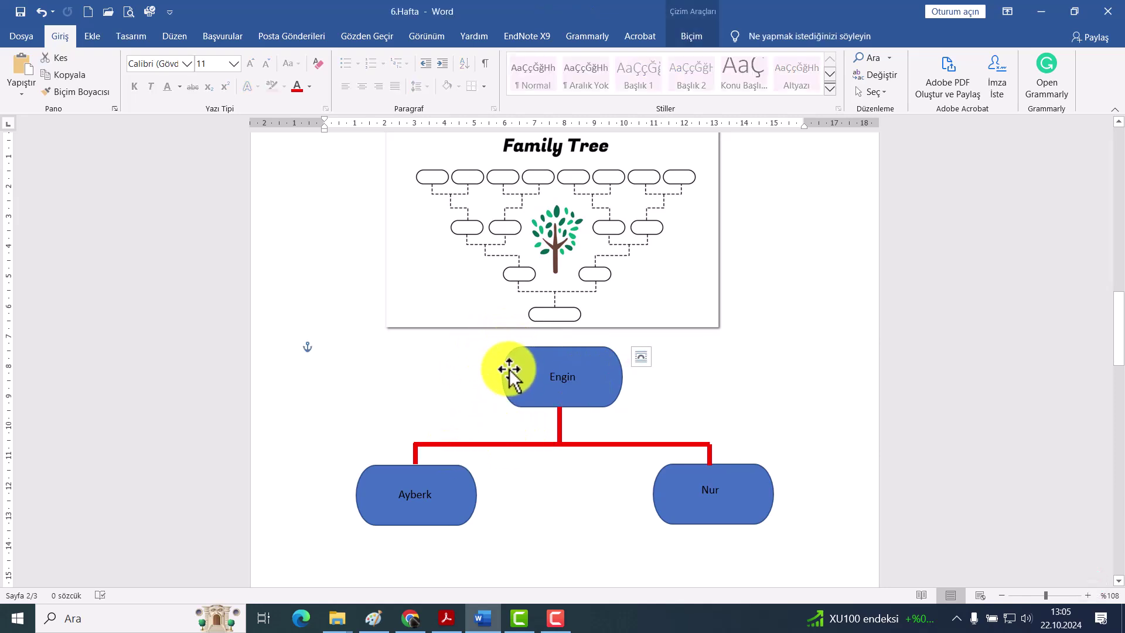
pyautogui.press('Escape')
pyautogui.click(525, 403)
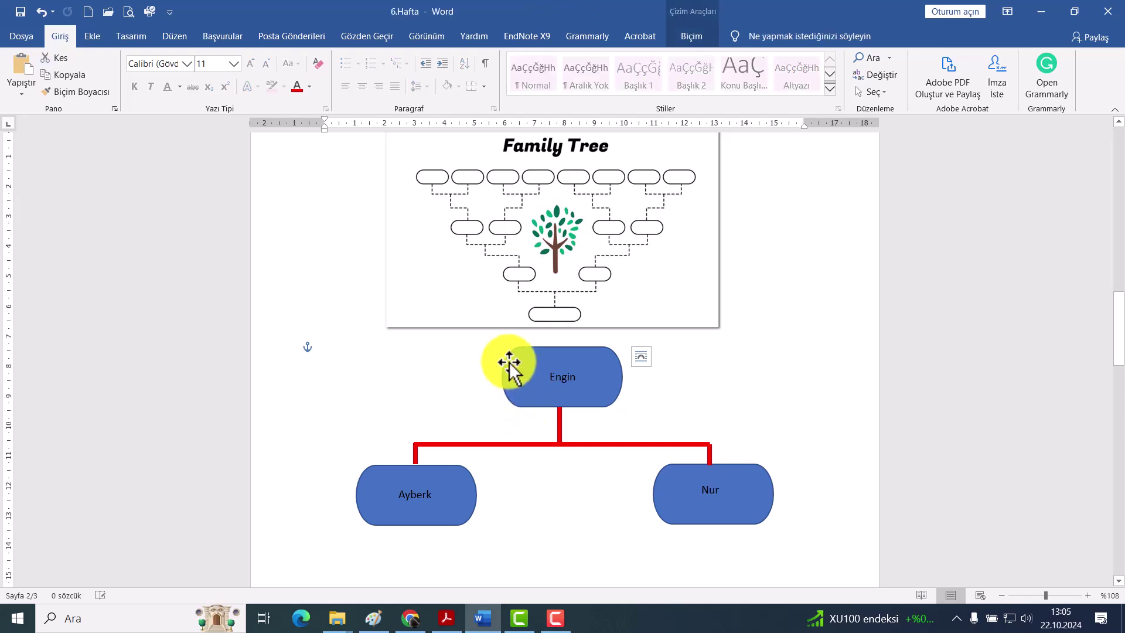
pyautogui.moveTo(565, 440); pyautogui.dragTo(530, 451)
pyautogui.press('Escape')
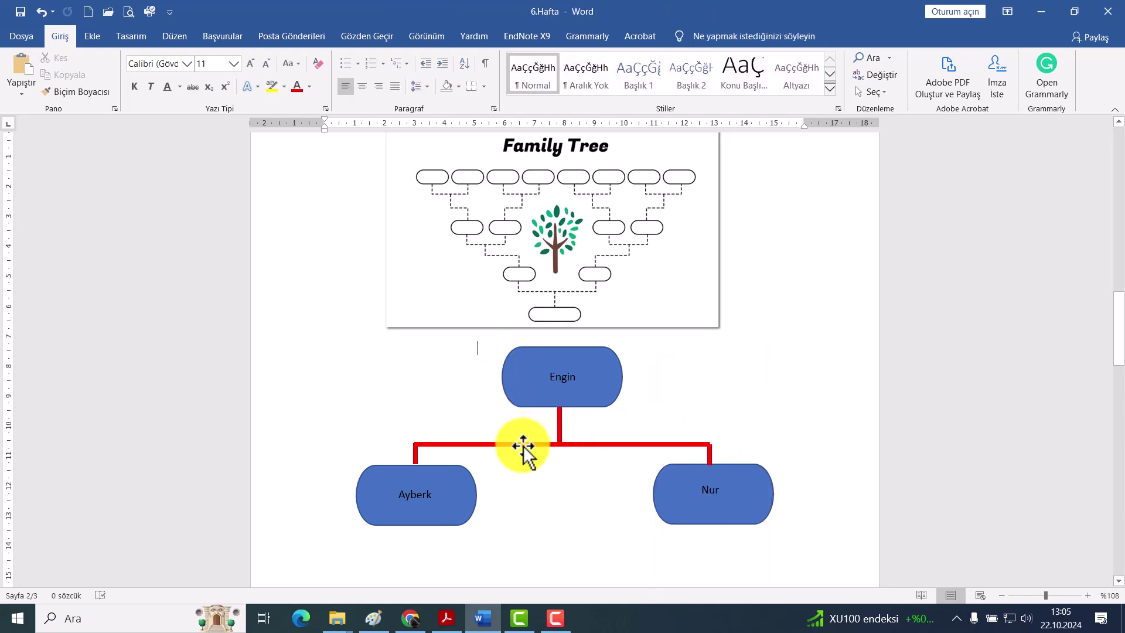
pyautogui.click(520, 445)
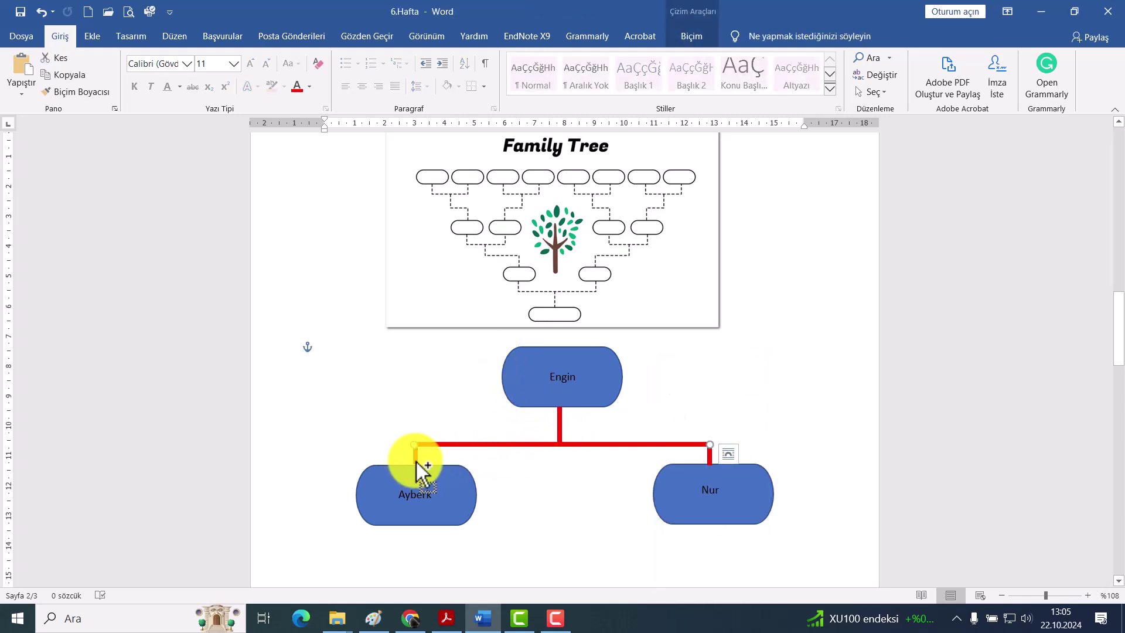
pyautogui.moveTo(417, 462); pyautogui.dragTo(416, 463)
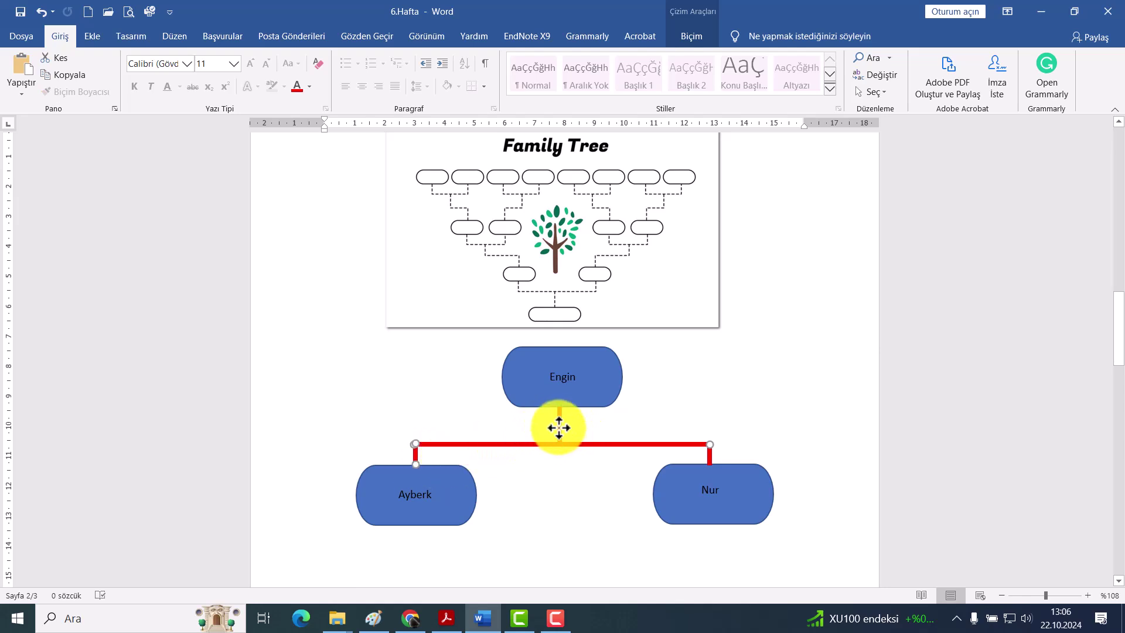
pyautogui.moveTo(558, 428); pyautogui.dragTo(709, 464)
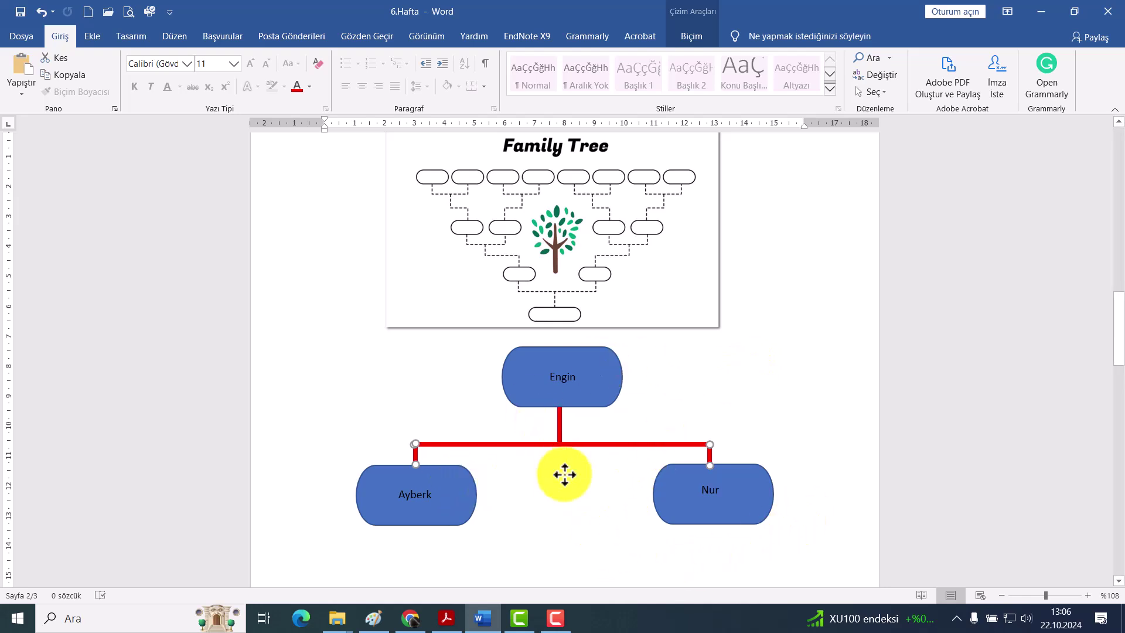
# Shrink the Family Tree picture to about two-thirds of its size
pyautogui.click(428, 451)
pyautogui.scroll(1, 539, 410)
pyautogui.click(576, 316)
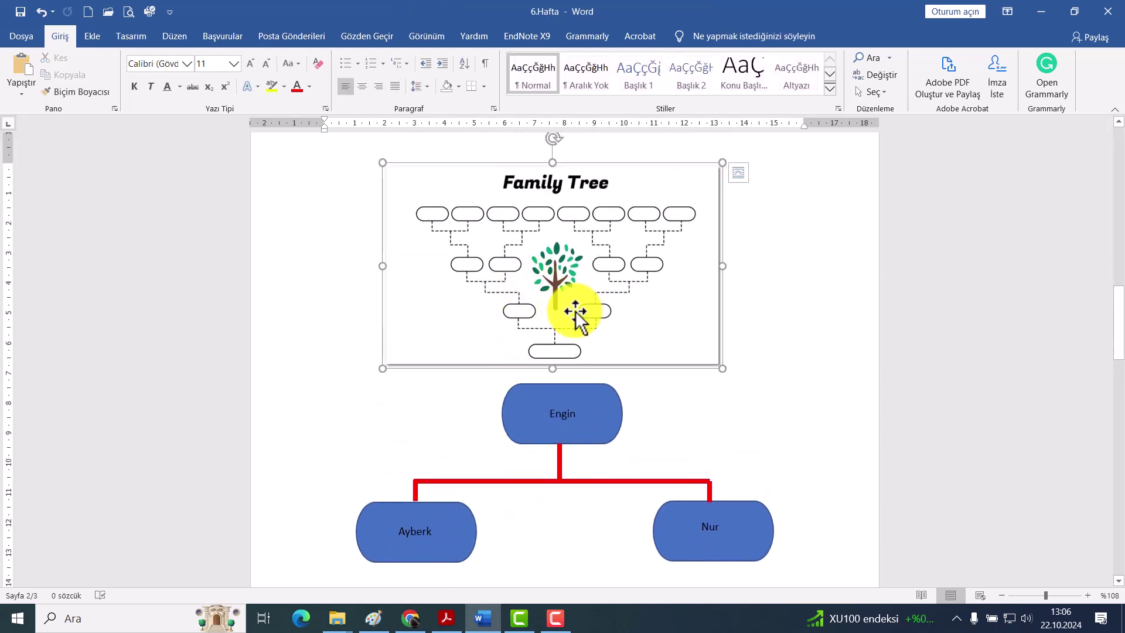
pyautogui.moveTo(722, 368); pyautogui.dragTo(597, 293)
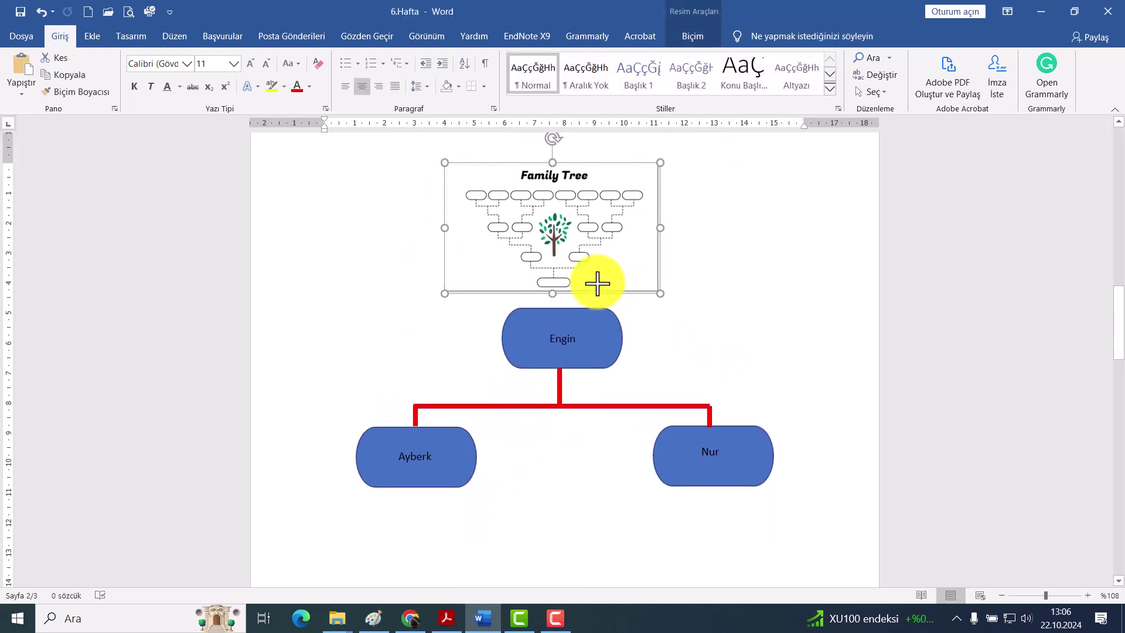
# Select both red connectors, the one above Ayberk and the one above Nur
pyautogui.click(608, 375)
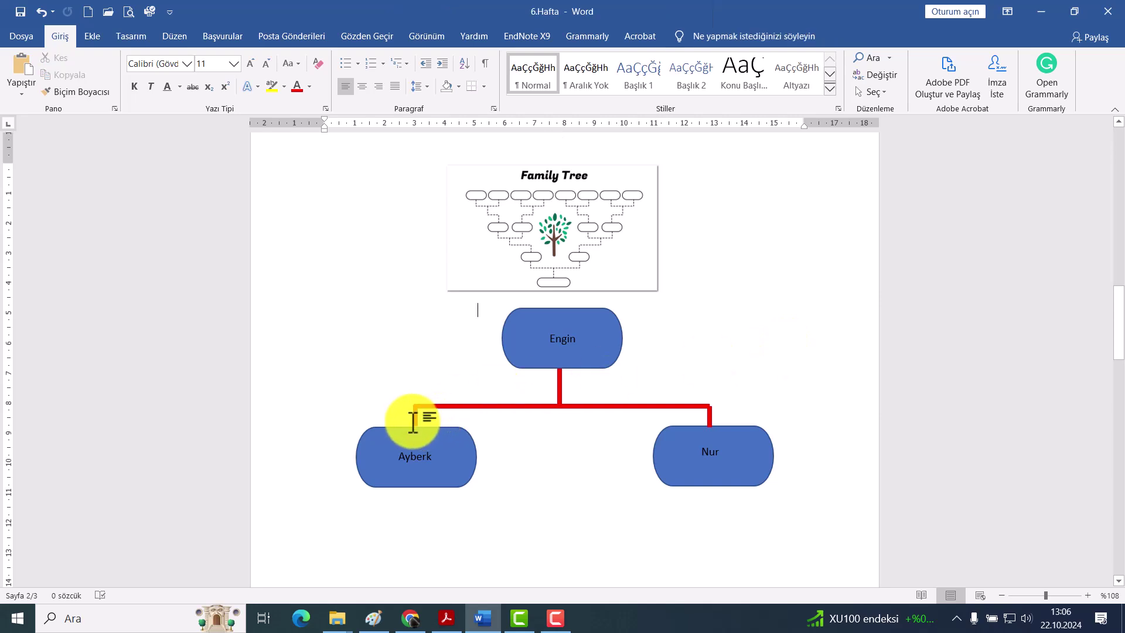
pyautogui.click(417, 421)
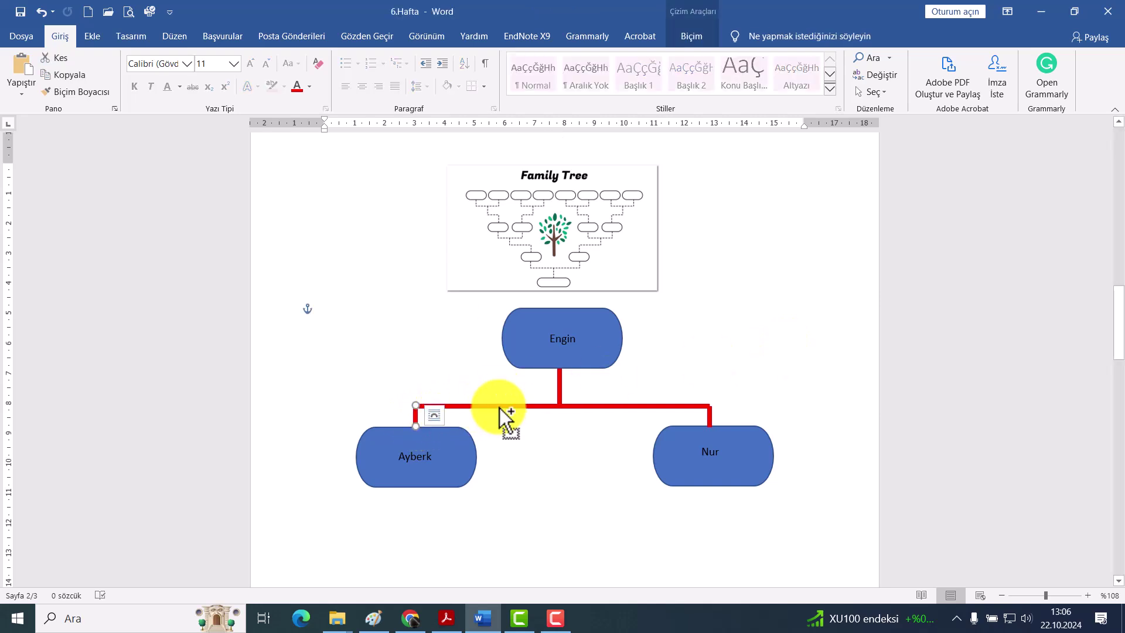
pyautogui.keyDown('shift'); pyautogui.click(560, 388); pyautogui.keyUp('shift')
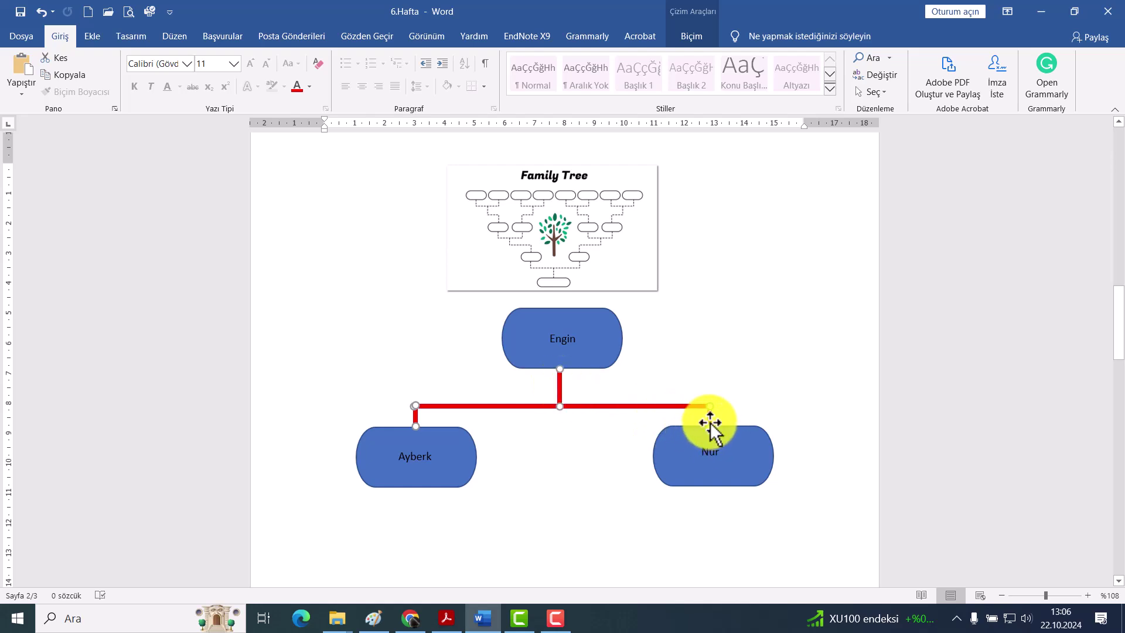
# Group the two selected red connectors, undoing an accidental move of the group
pyautogui.rightClick(710, 427)
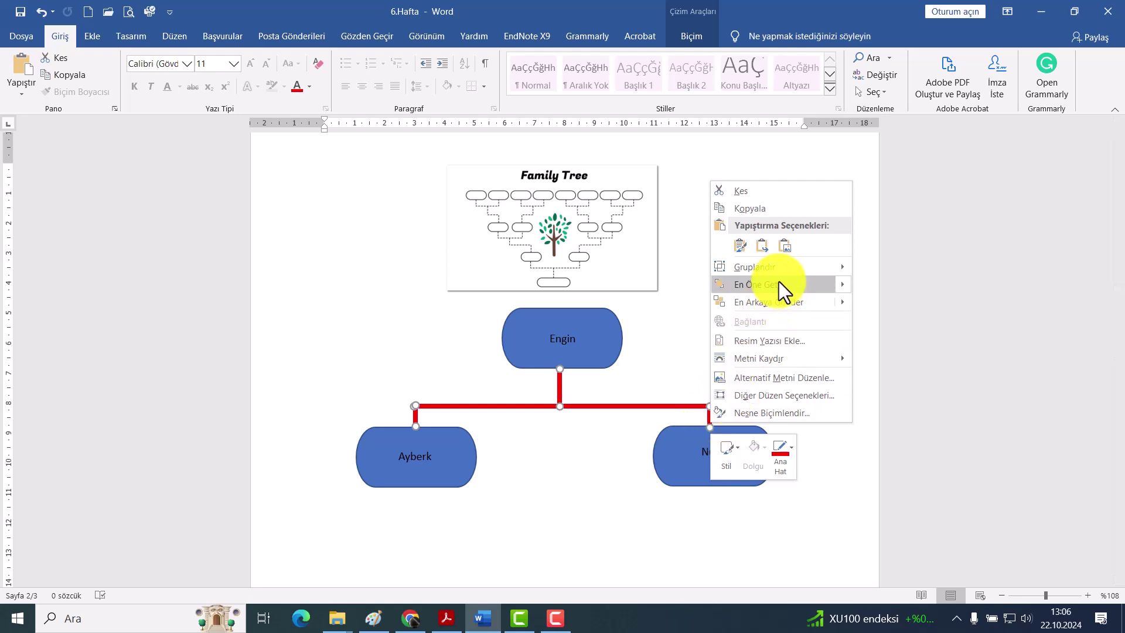
pyautogui.moveTo(754, 267)
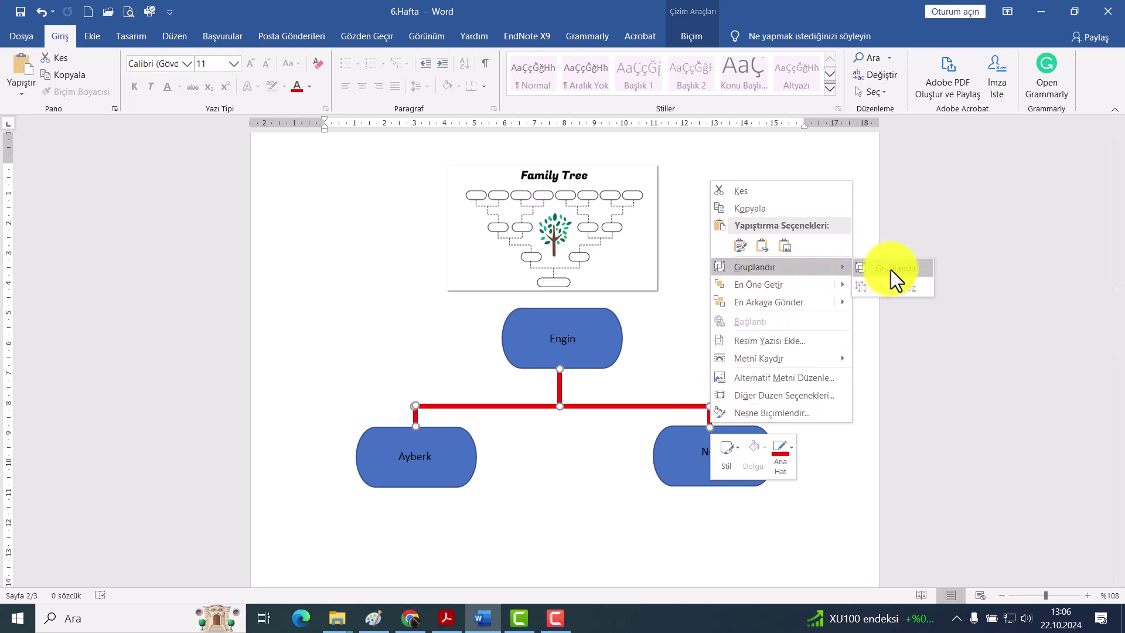
pyautogui.click(890, 270)
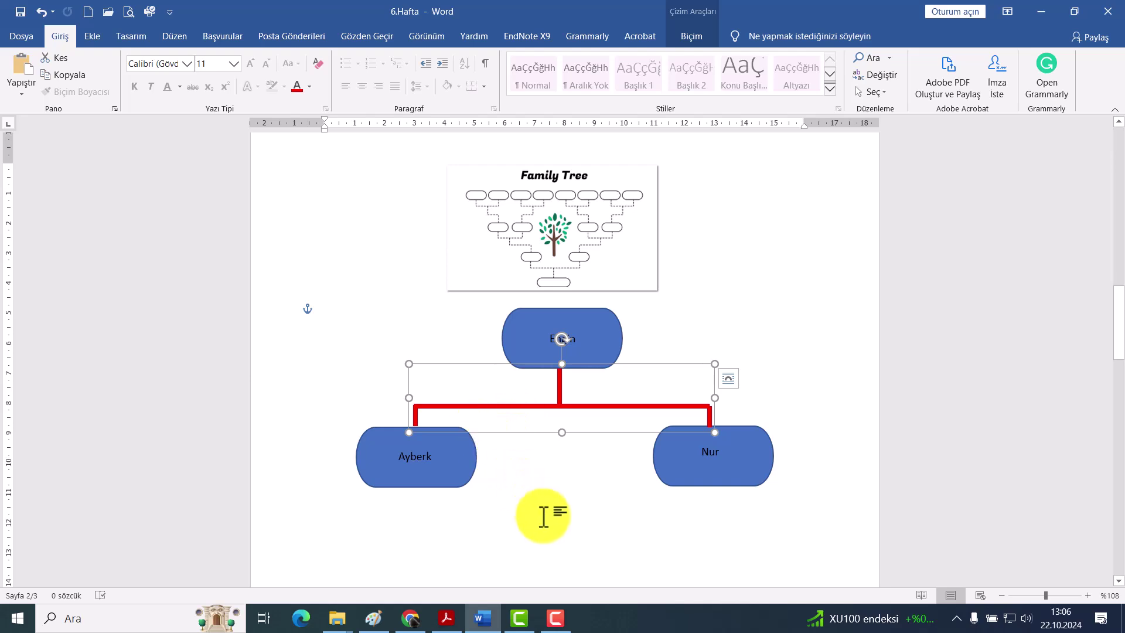
pyautogui.moveTo(534, 434)
pyautogui.mouseDown()
pyautogui.moveTo(537, 481)
pyautogui.moveTo(546, 473)
pyautogui.mouseUp()
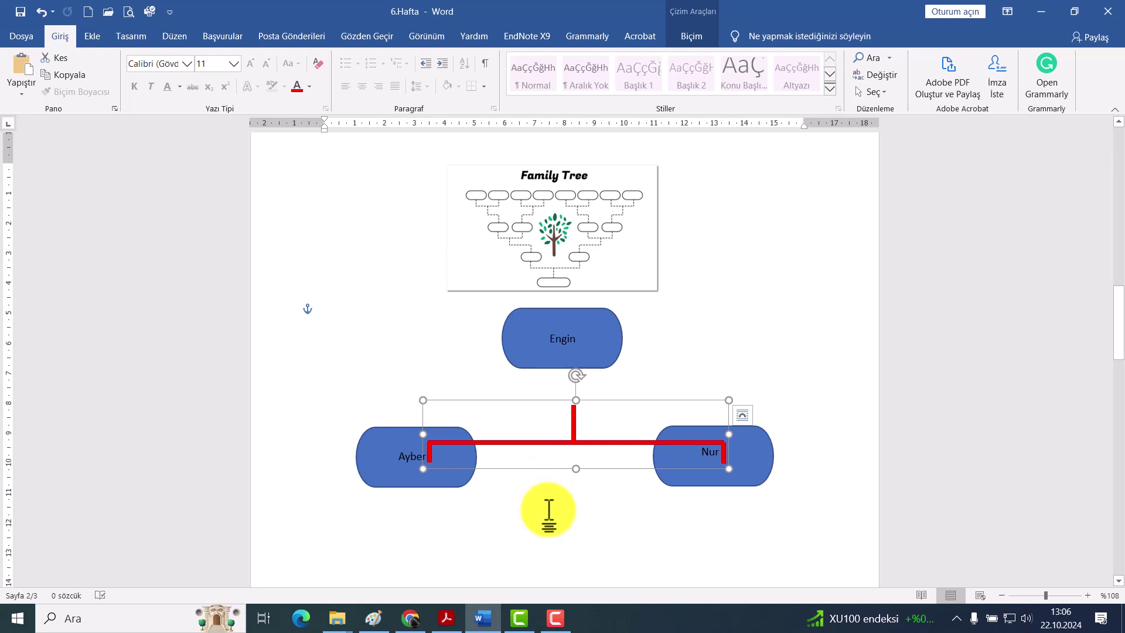
pyautogui.hotkey('ctrl', 'z')
pyautogui.hotkey('ctrl', 'z')
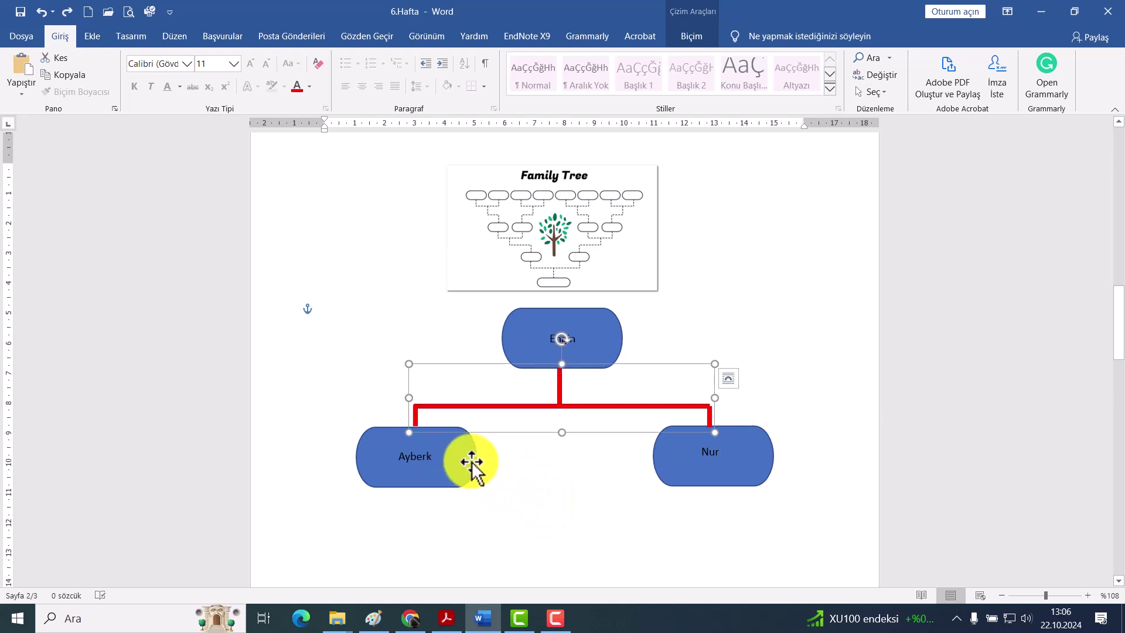
# Shift the Engin box slightly left so it is centred above the connector stem
pyautogui.click(472, 463)
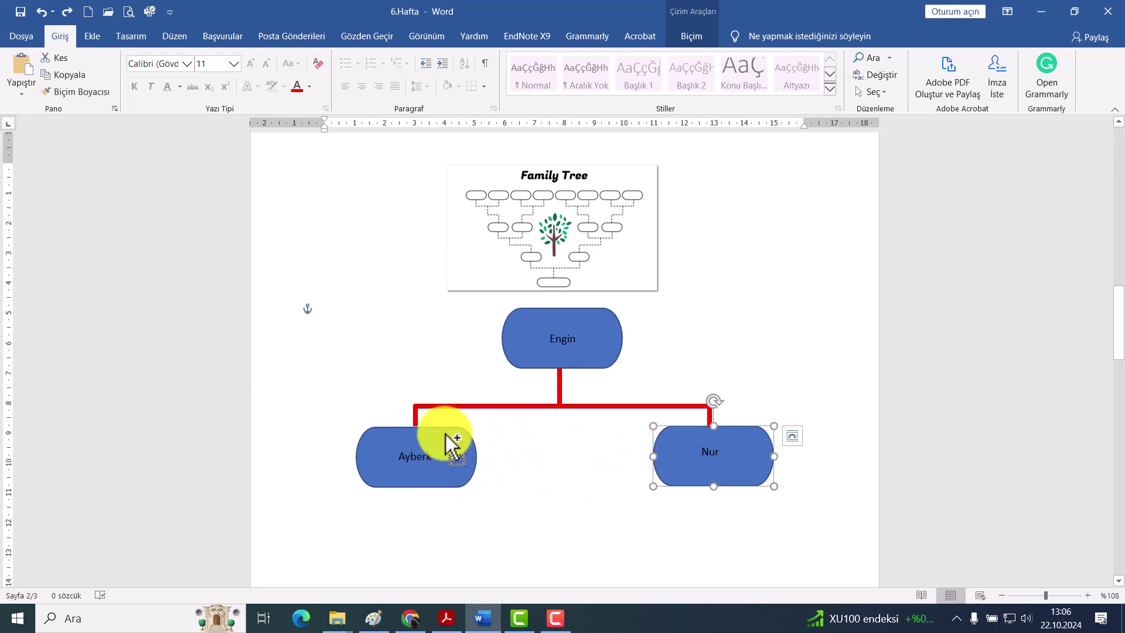
pyautogui.press('Escape')
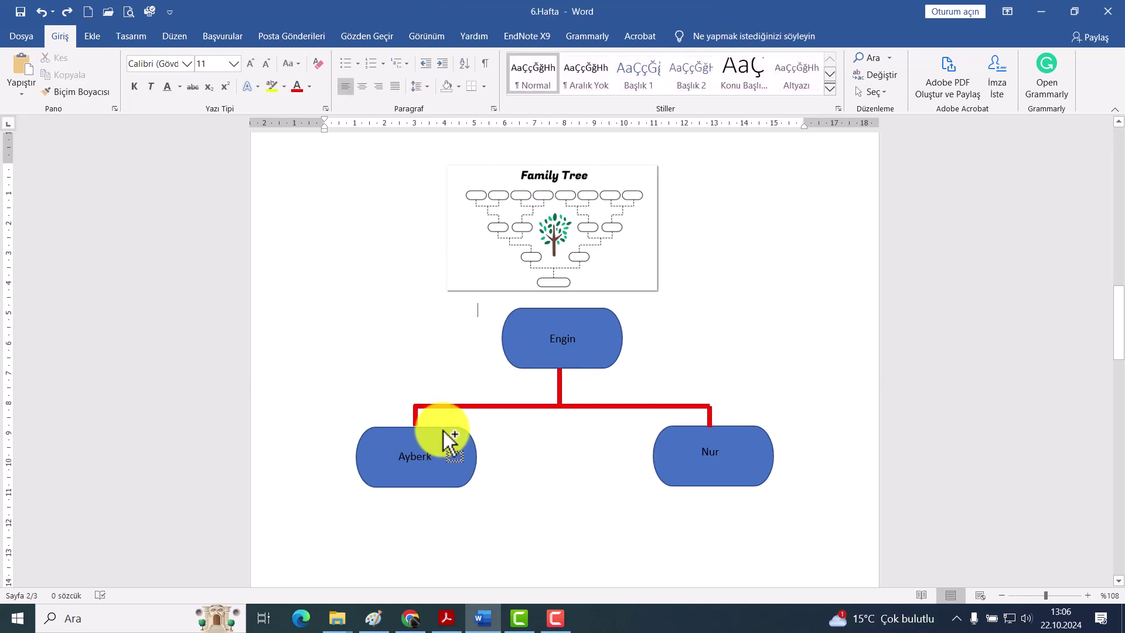
pyautogui.click(450, 439)
pyautogui.click(556, 356)
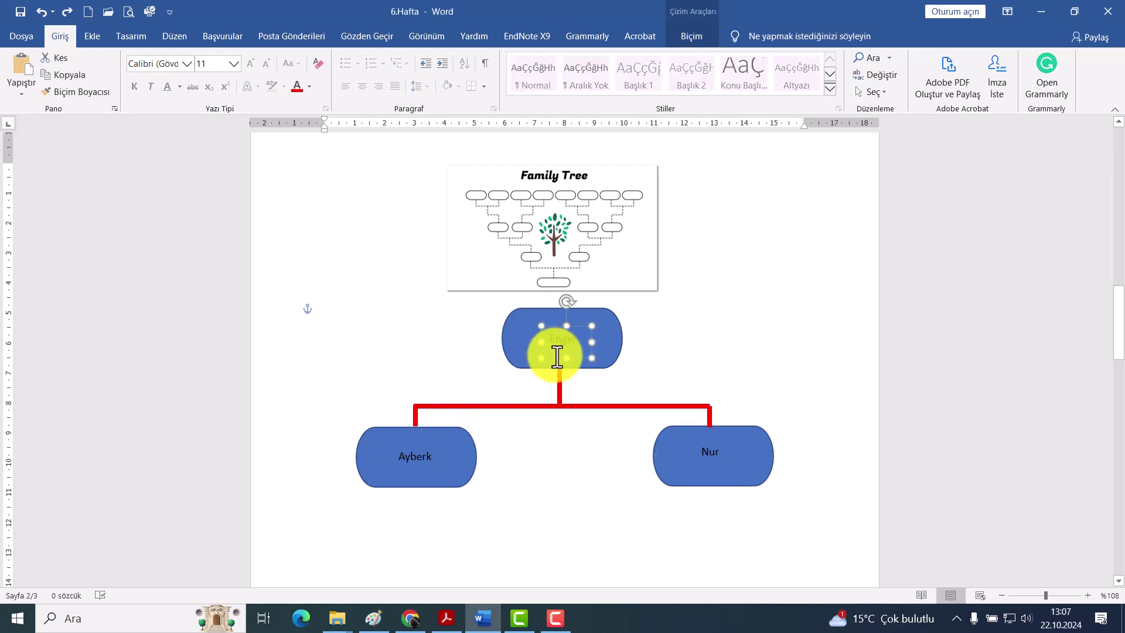
pyautogui.press('Escape')
pyautogui.click(523, 369)
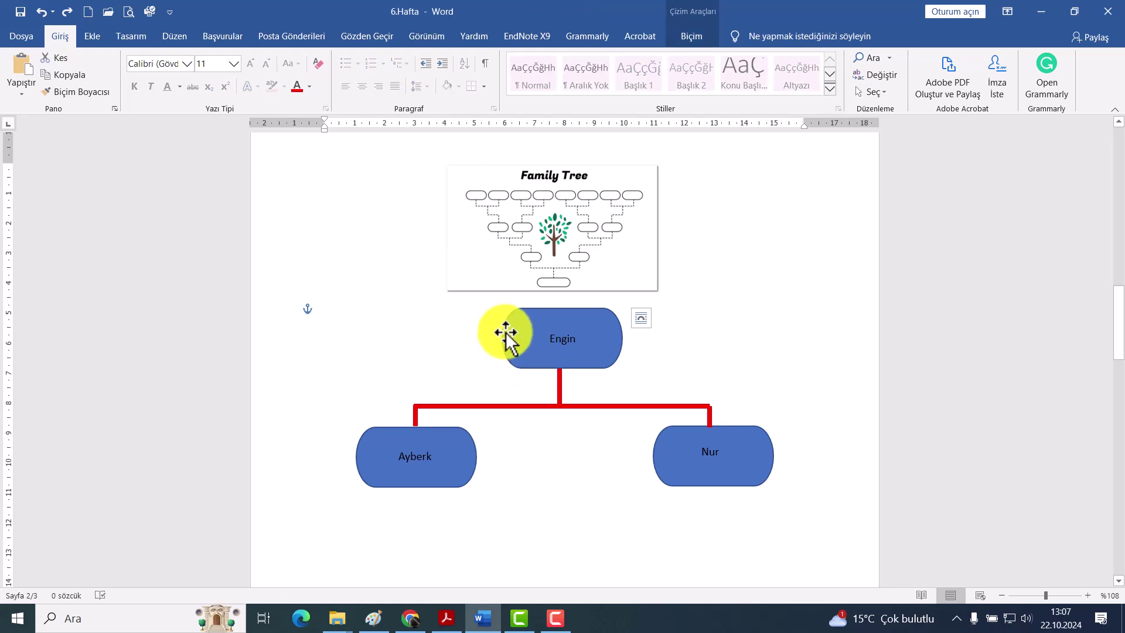
pyautogui.click(404, 311)
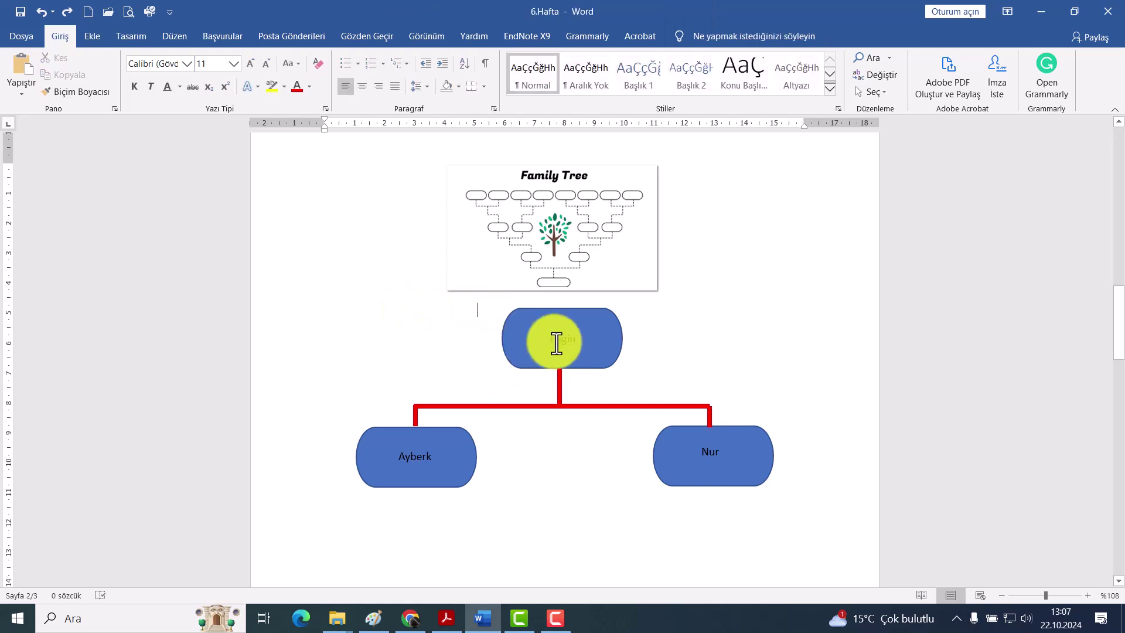
pyautogui.click(508, 337)
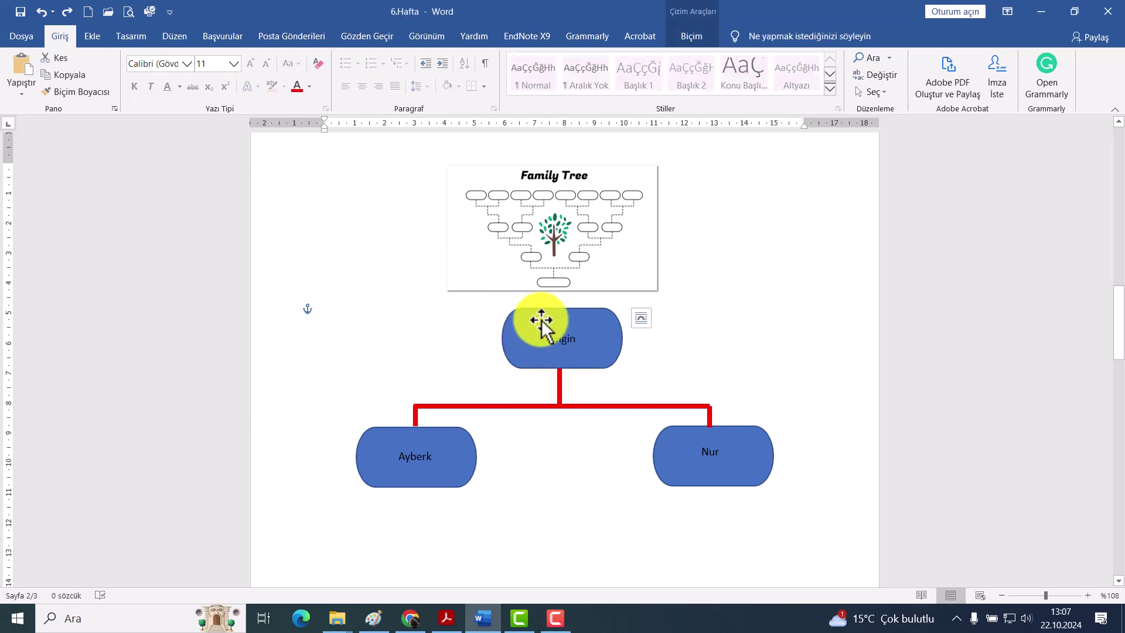
pyautogui.moveTo(502, 323); pyautogui.dragTo(535, 313)
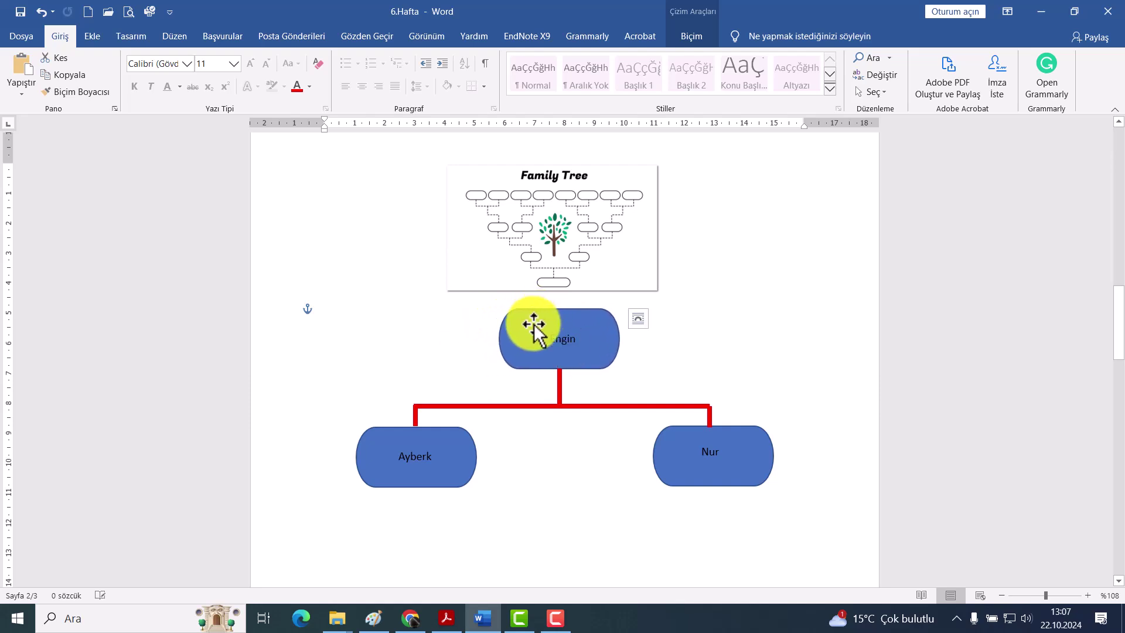
pyautogui.moveTo(451, 444); pyautogui.dragTo(672, 463)
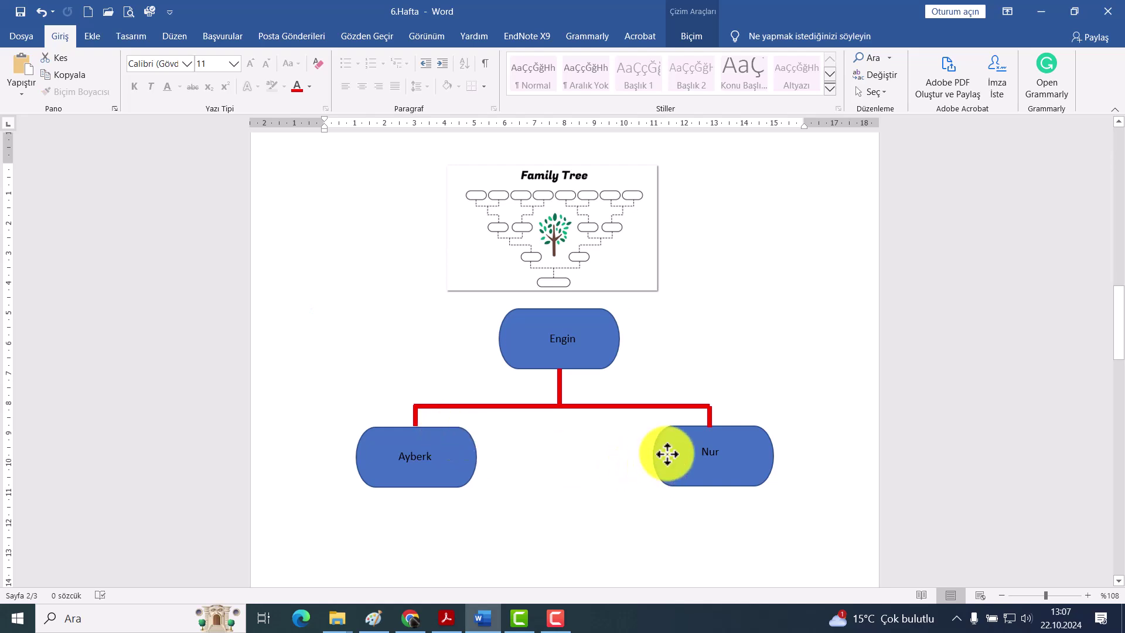
# Group the Engin, Ayberk and Nur boxes with the connectors, then test-move the group and undo
pyautogui.rightClick(667, 454)
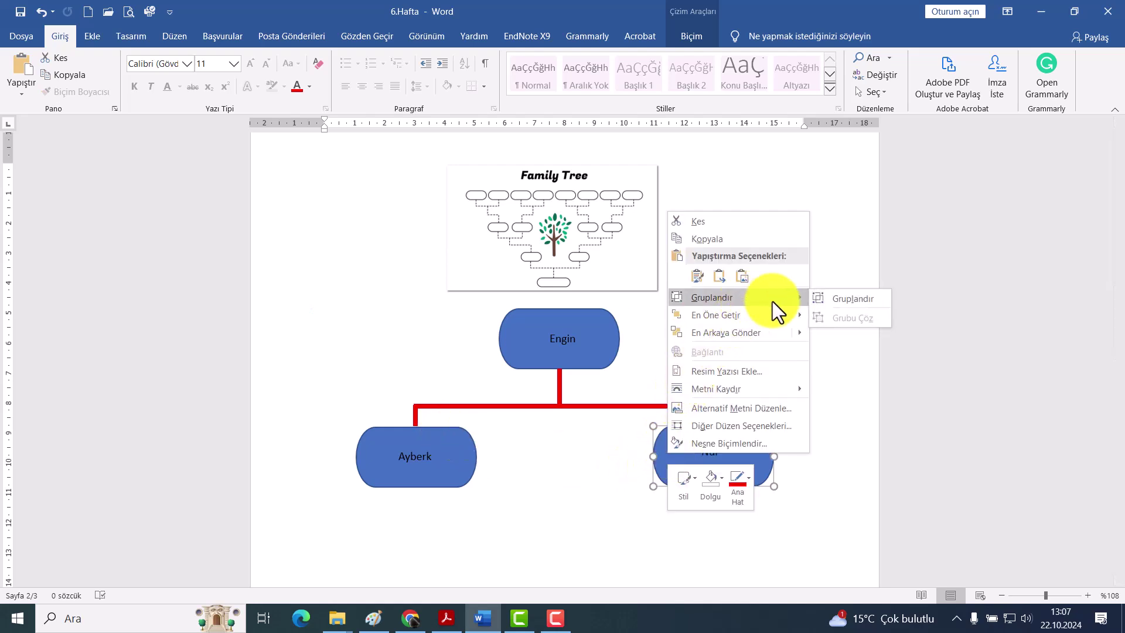
pyautogui.click(835, 298)
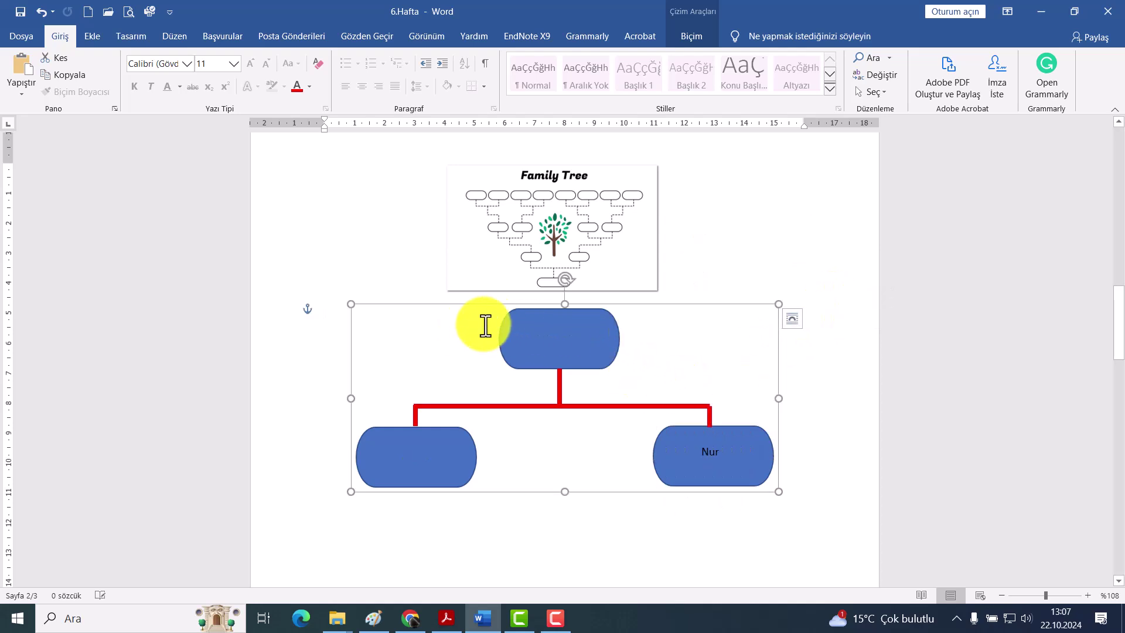
pyautogui.click(465, 321)
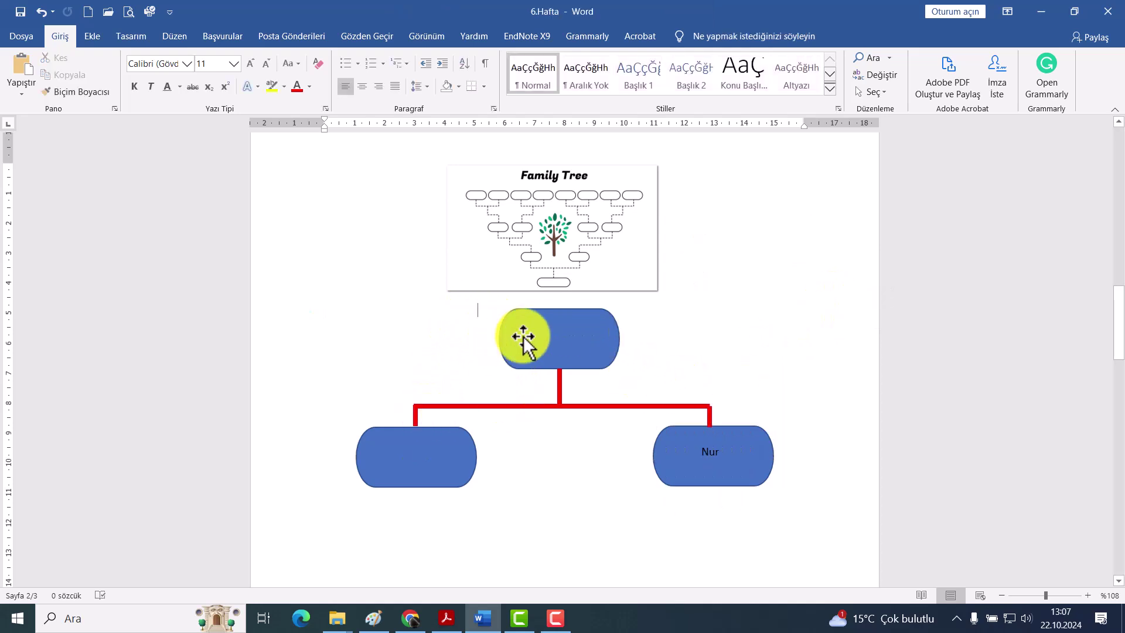
pyautogui.click(504, 315)
pyautogui.moveTo(501, 306); pyautogui.dragTo(503, 329)
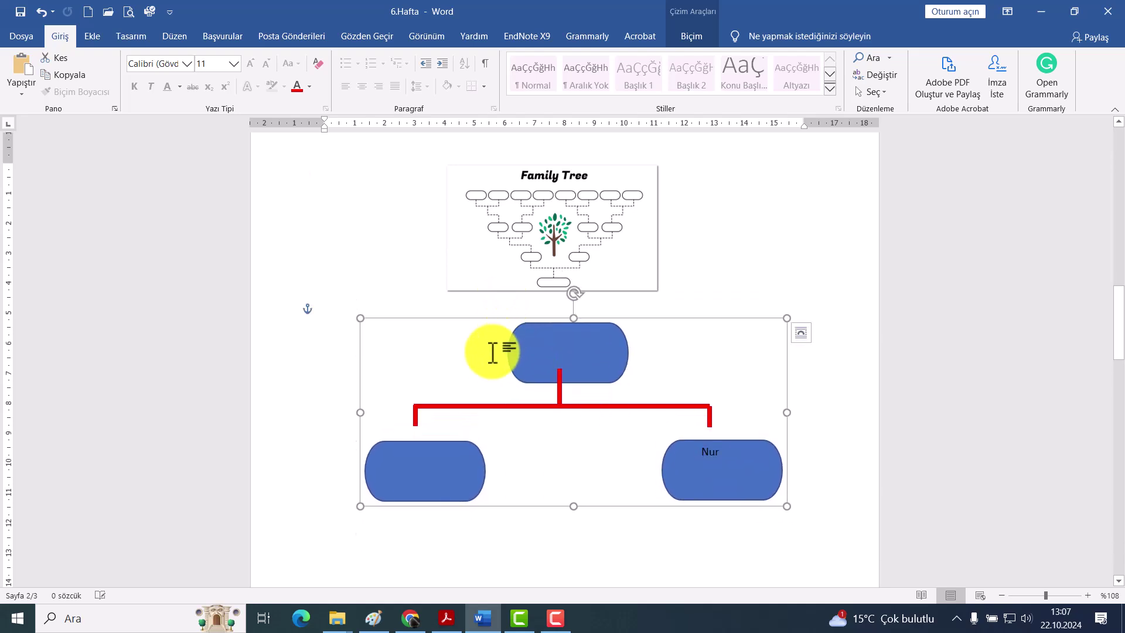
pyautogui.hotkey('ctrl', 'z')
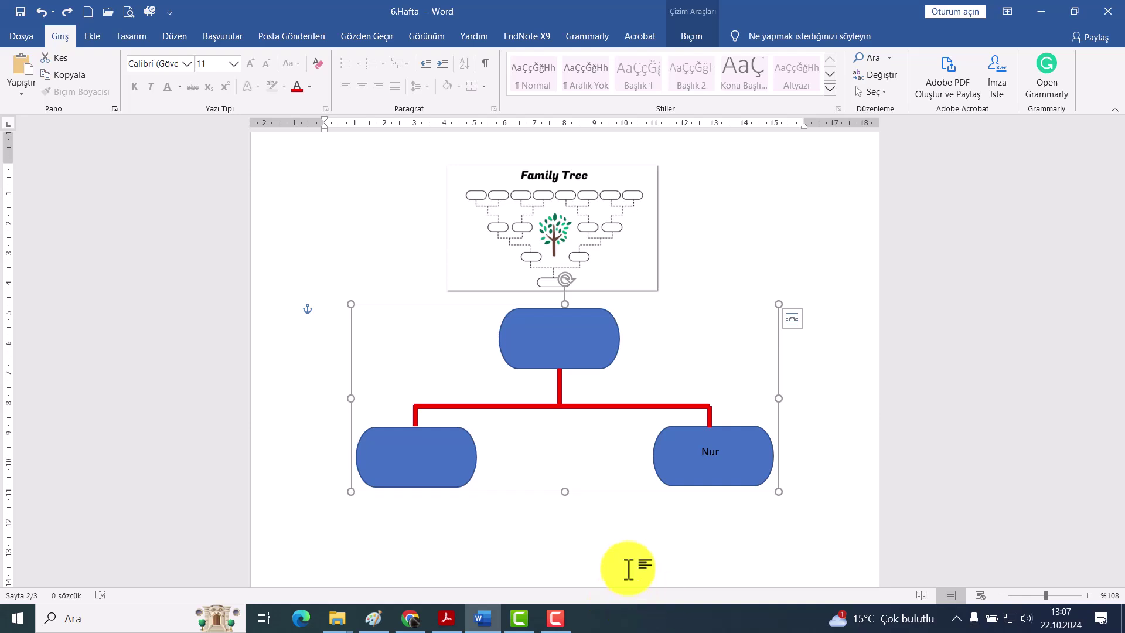
pyautogui.click(530, 408)
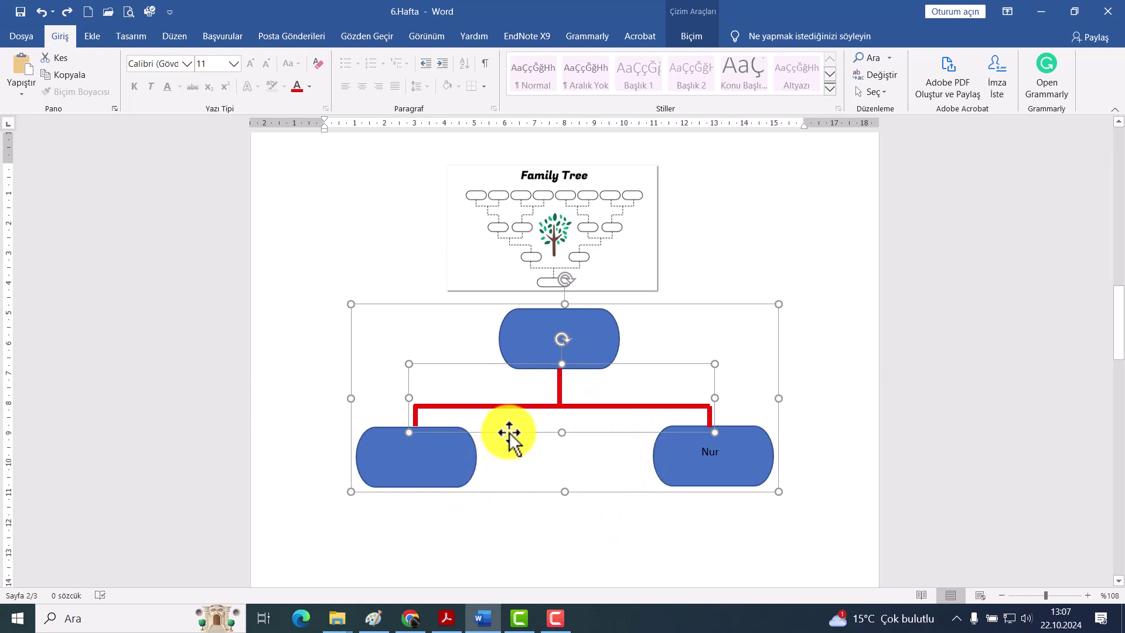
# Regroup the family-tree shapes and test-move the group, undoing the move
pyautogui.rightClick(560, 390)
pyautogui.moveTo(604, 237)
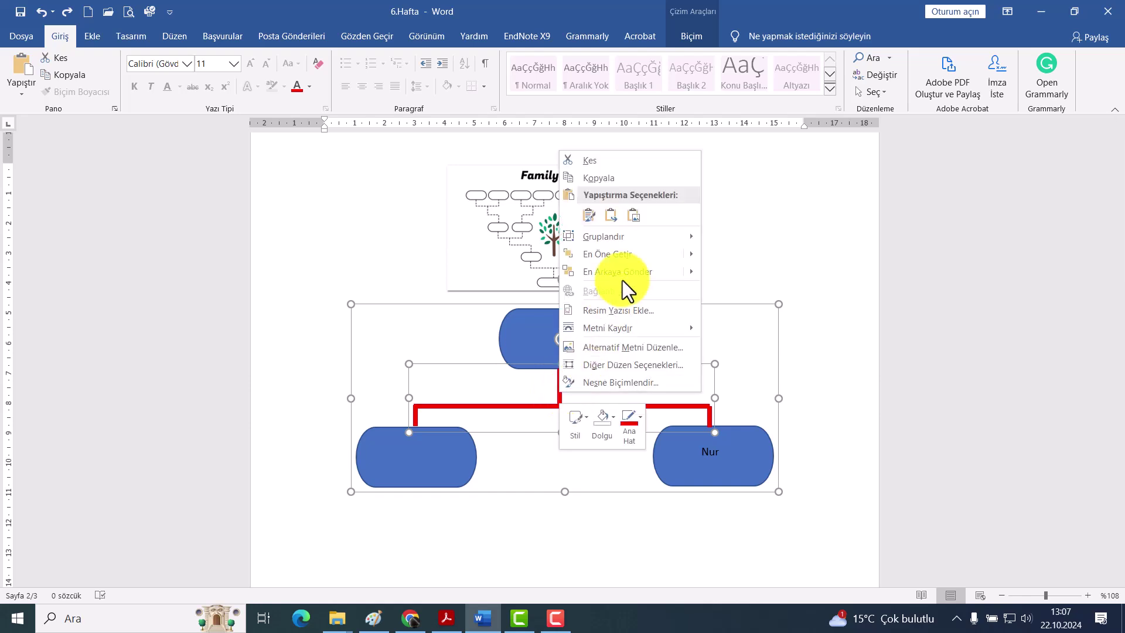
pyautogui.click(733, 238)
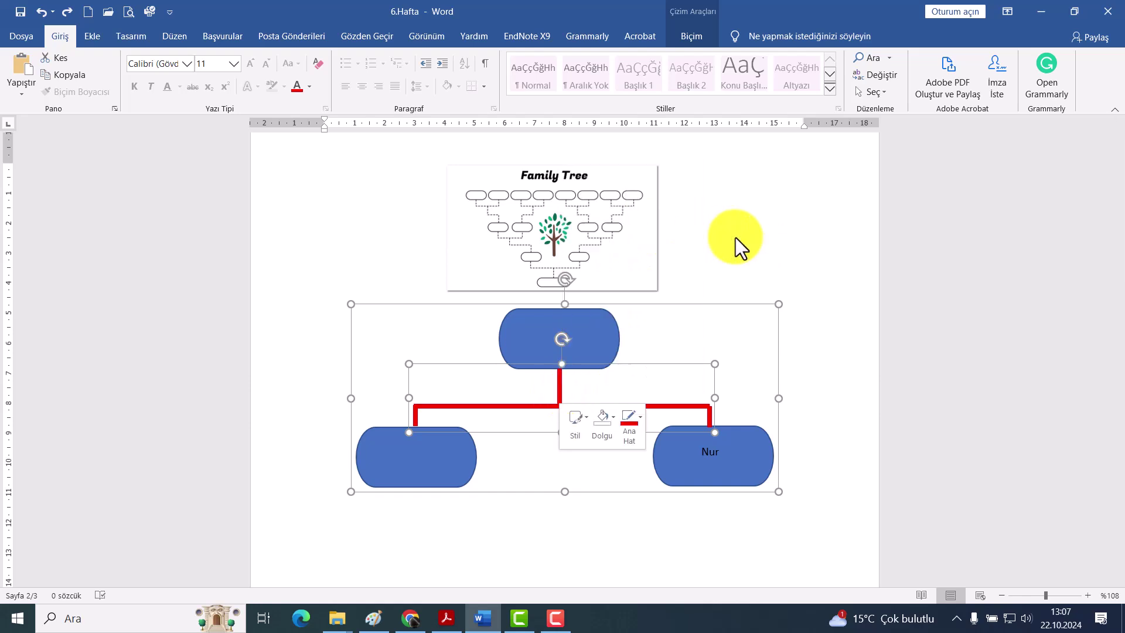
pyautogui.click(583, 545)
pyautogui.click(543, 310)
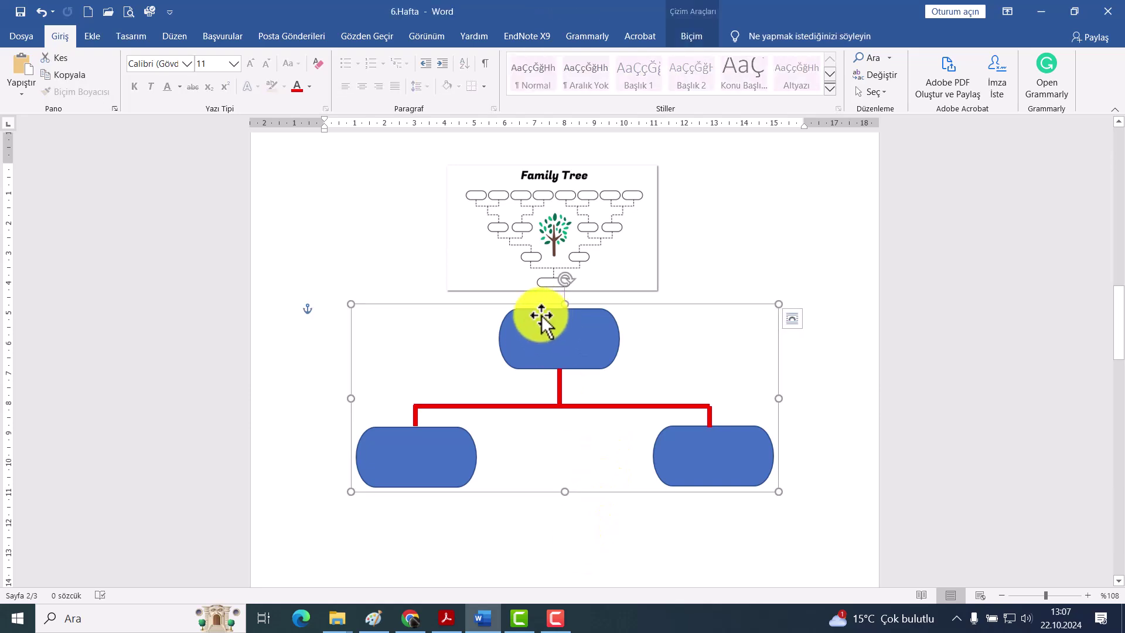
pyautogui.moveTo(541, 317); pyautogui.dragTo(546, 358)
pyautogui.hotkey('ctrl', 'z')
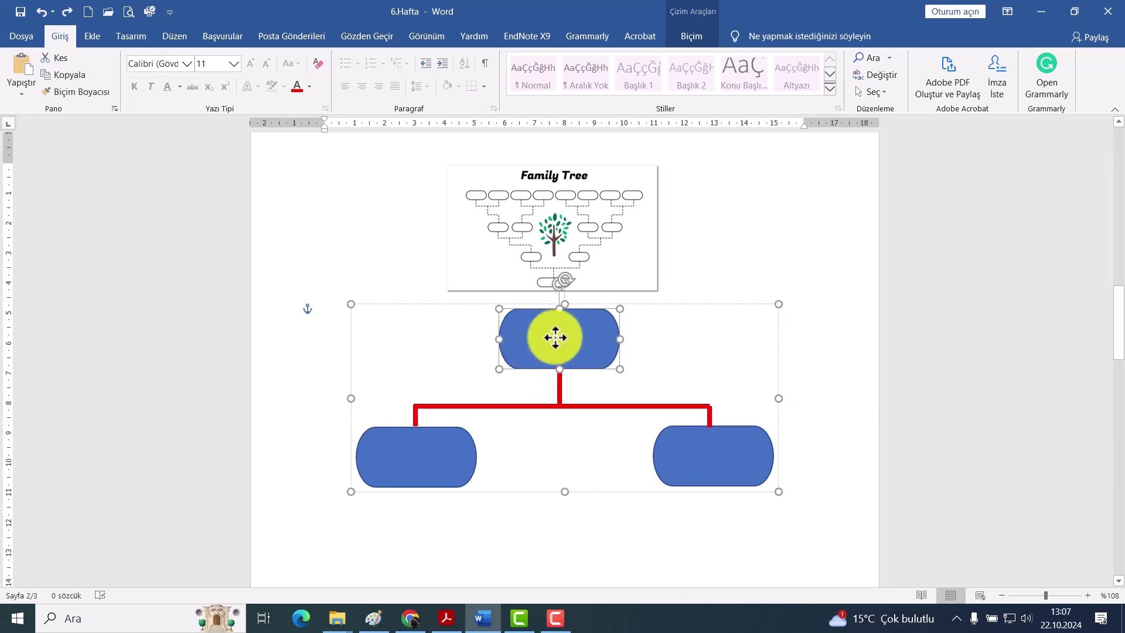
pyautogui.click(468, 325)
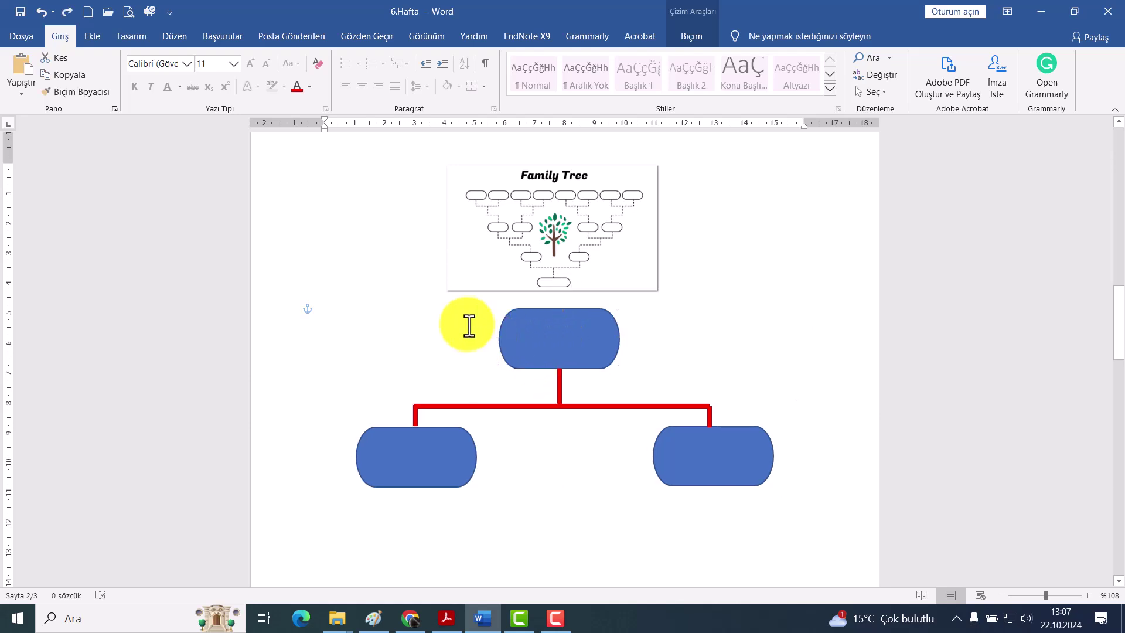
pyautogui.click(504, 324)
# Send the grouped diagram behind the text and deselect it
pyautogui.rightClick(503, 324)
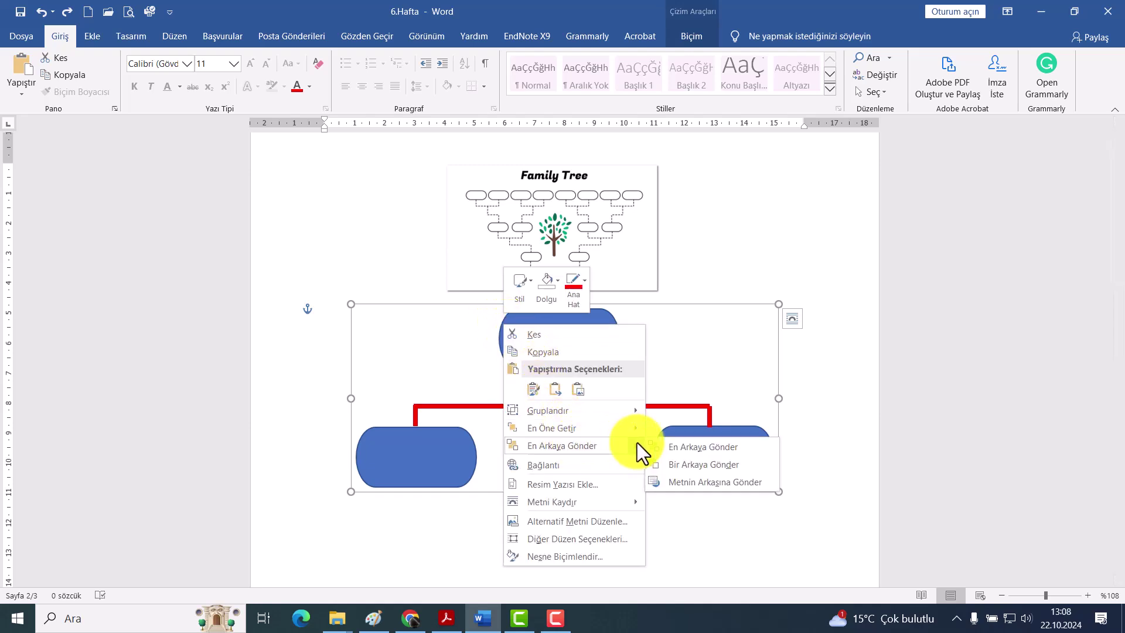
pyautogui.moveTo(562, 446)
pyautogui.click(698, 481)
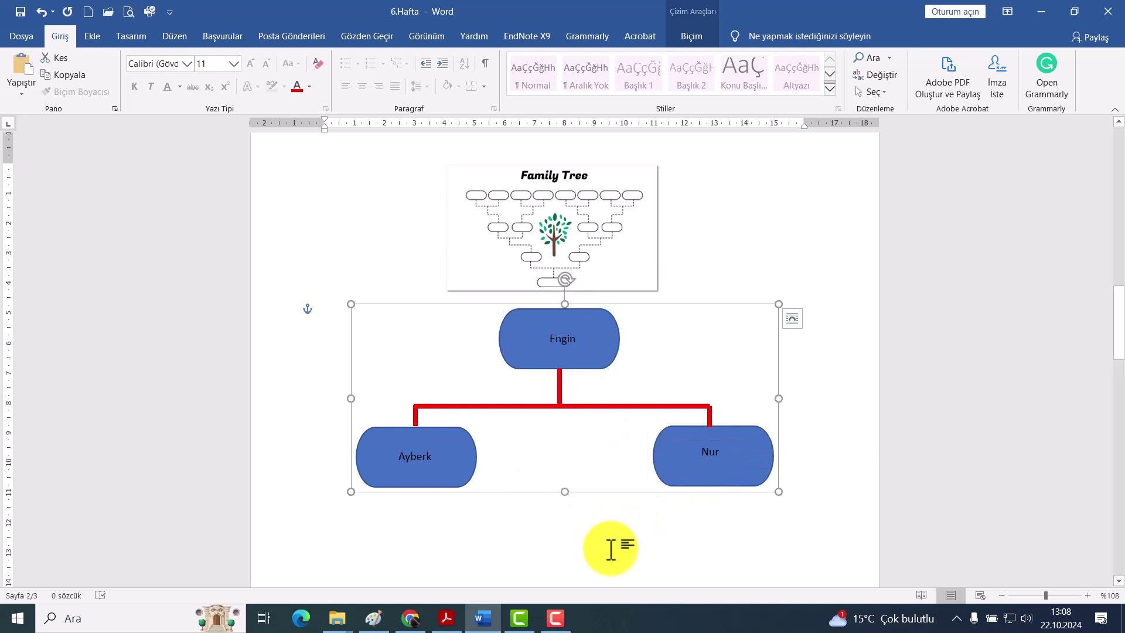
pyautogui.press('Escape')
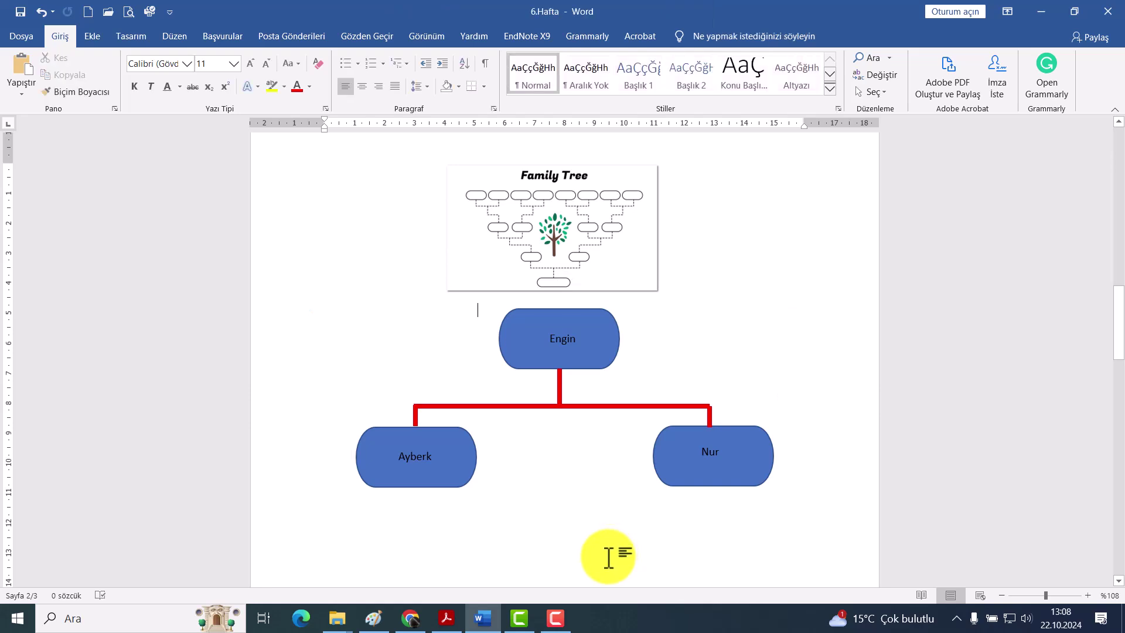